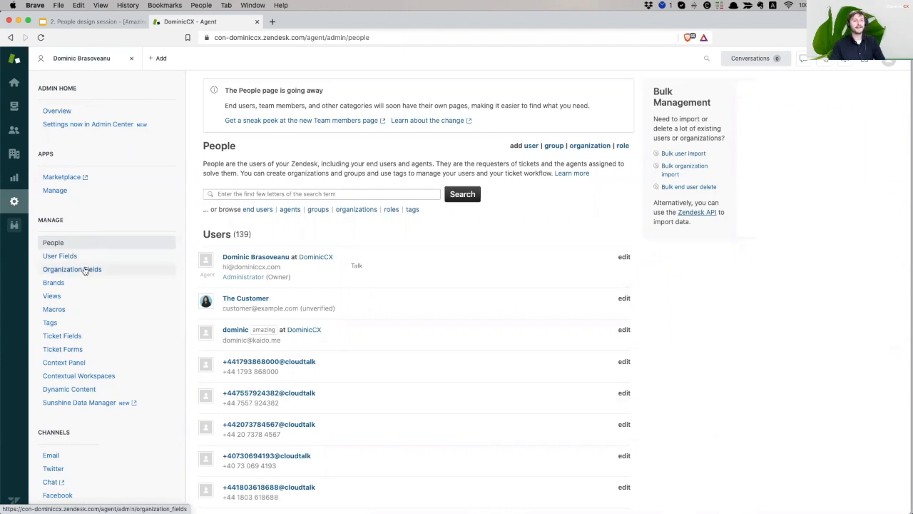
From the People page, open the Team members preview link in a new browser tab
left_click(77, 269)
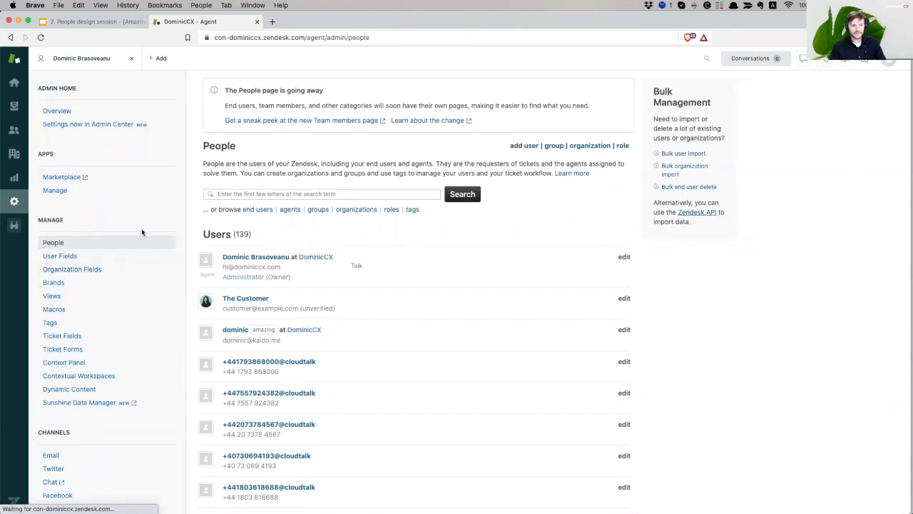
right_click(312, 124)
left_click(330, 125)
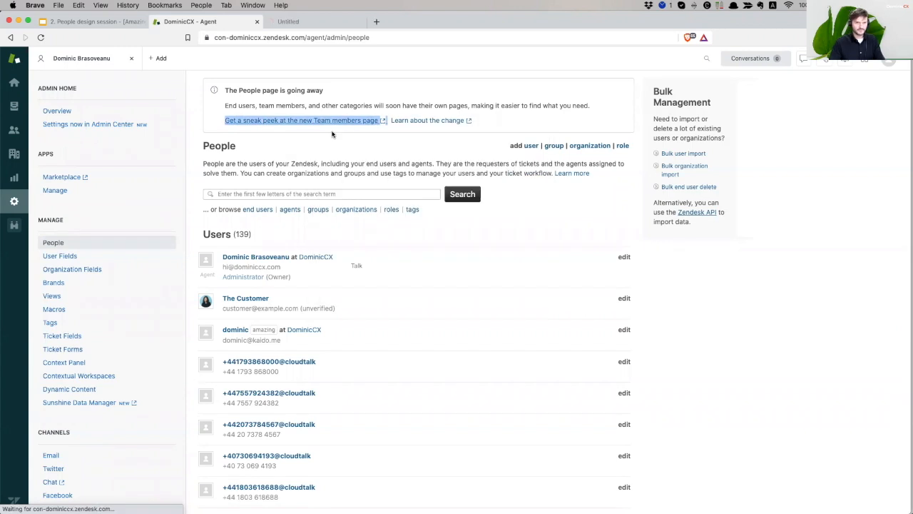
View the 4 team members in Admin Center, then close that preview tab
left_click(302, 24)
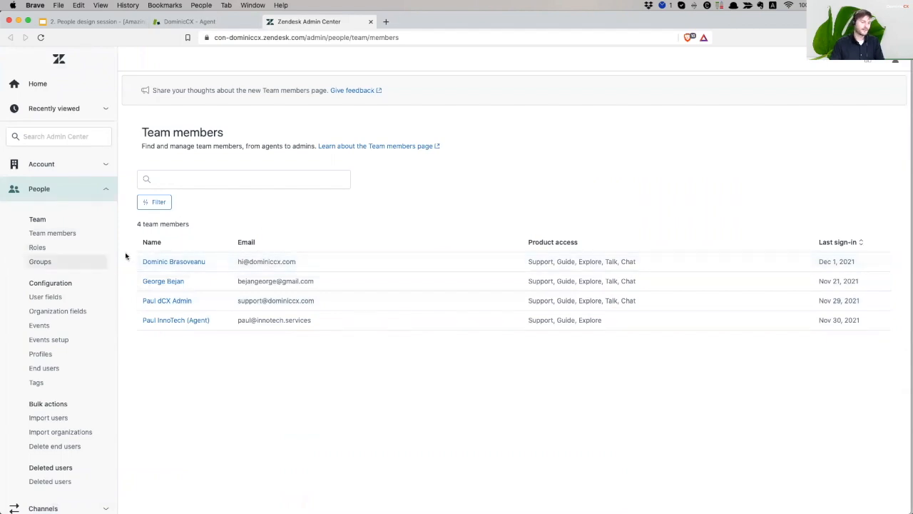
left_click(219, 20)
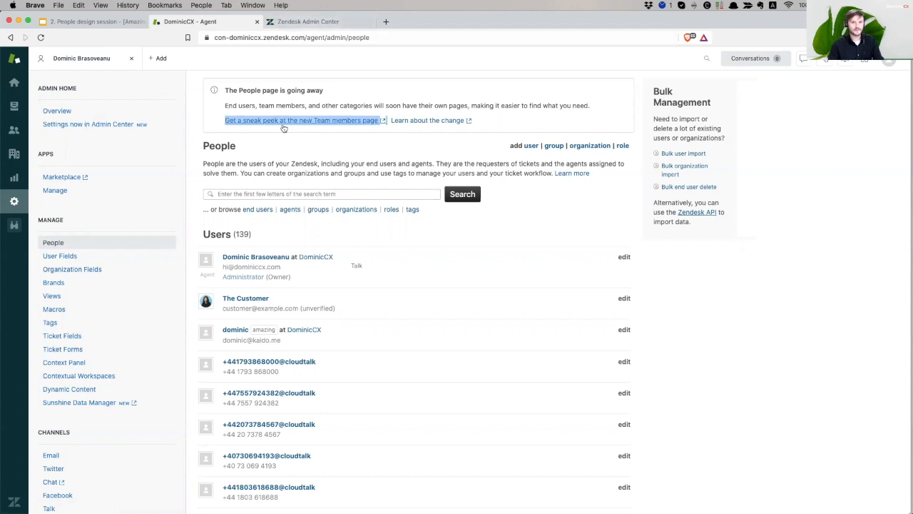
left_click(370, 23)
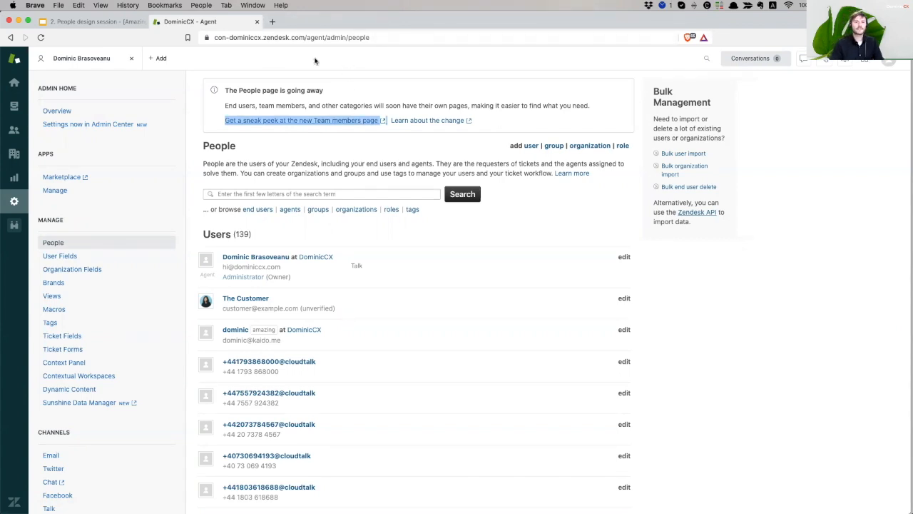
left_click(295, 158)
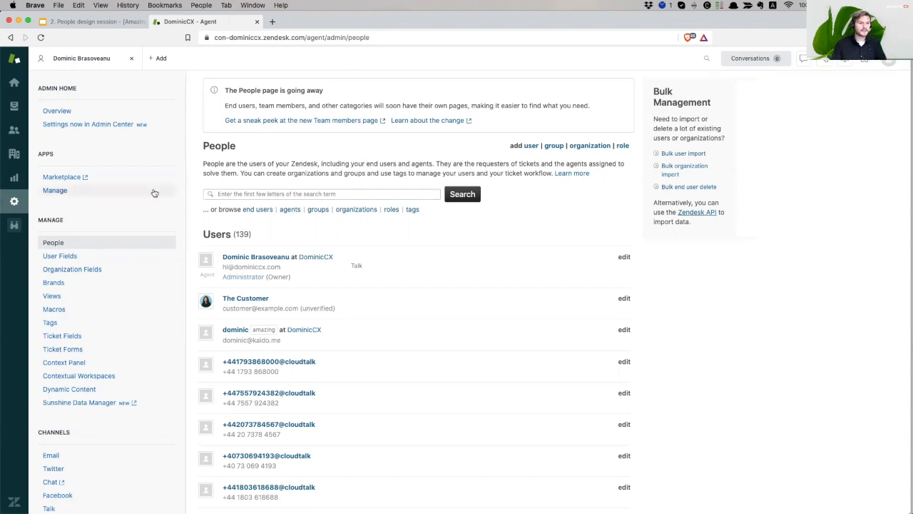
left_click_drag(220, 164, 368, 163)
left_click(369, 163)
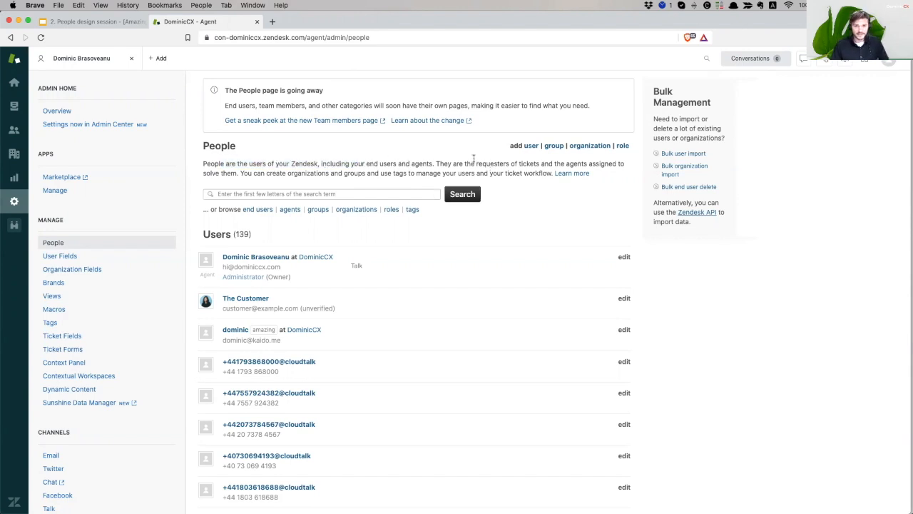
Start a new user and enter the test user's name, correcting the typos
left_click(532, 148)
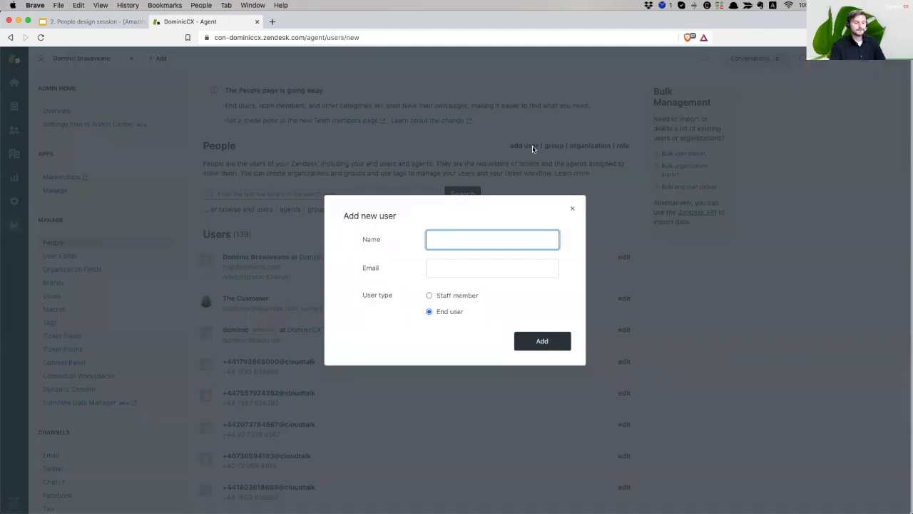
type("Dom Trest")
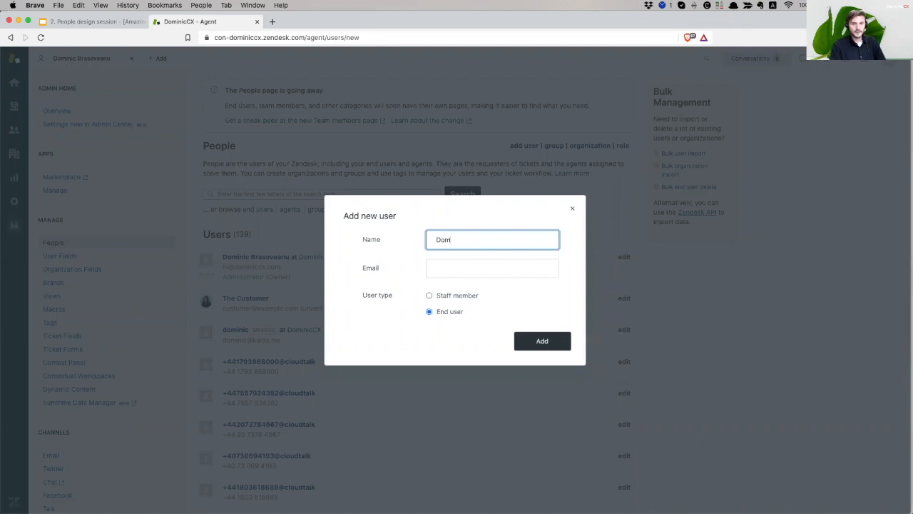
key("BackSpace")
key("BackSpace")
key("BackSpace")
key("BackSpace")
type("est")
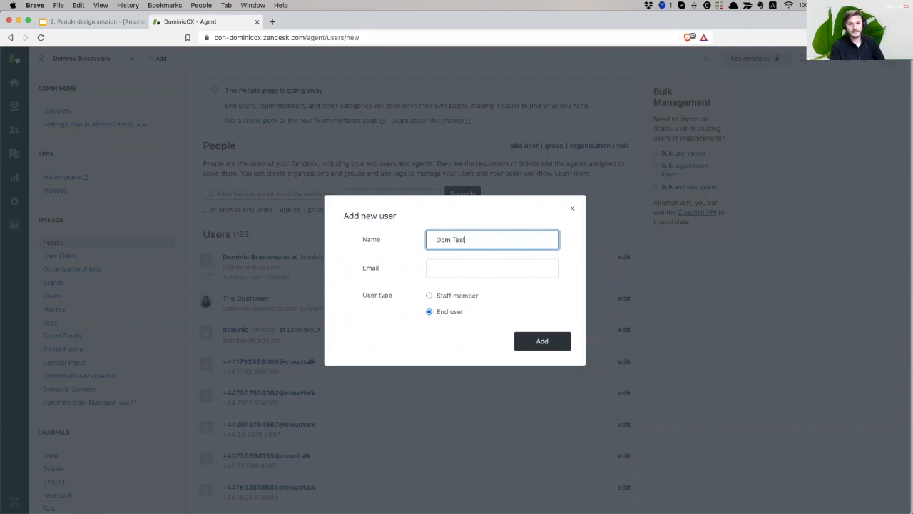
type(" for call")
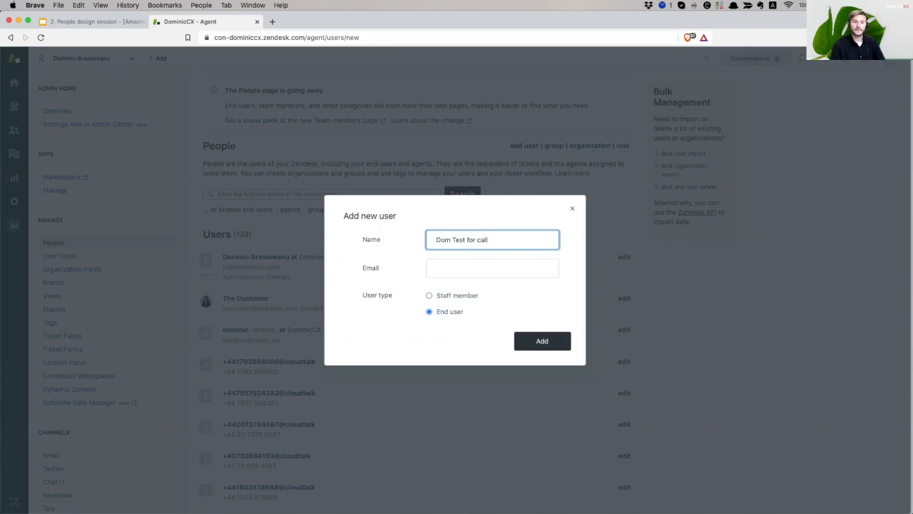
key("alt+shift+Left")
key("alt+shift+Left")
key("Right")
key("alt+shift+Left")
key("alt+shift+Left")
key("BackSpace")
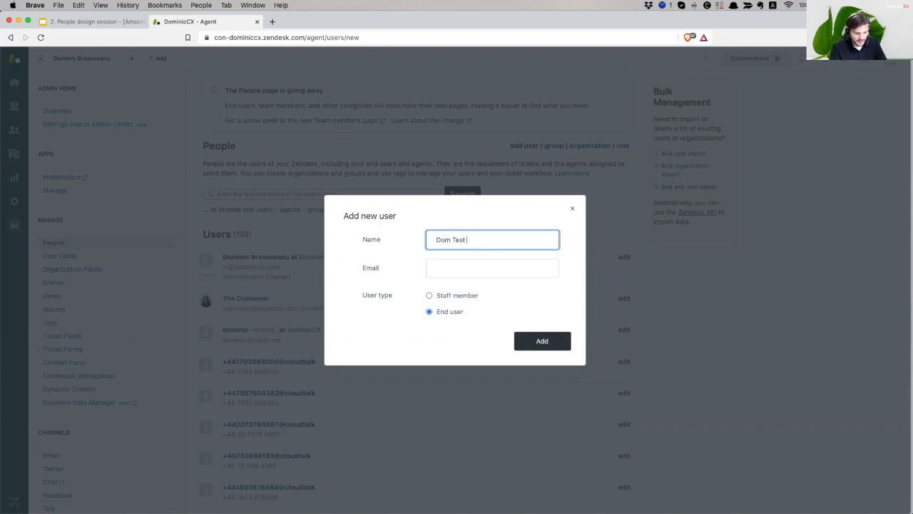
type("People Session")
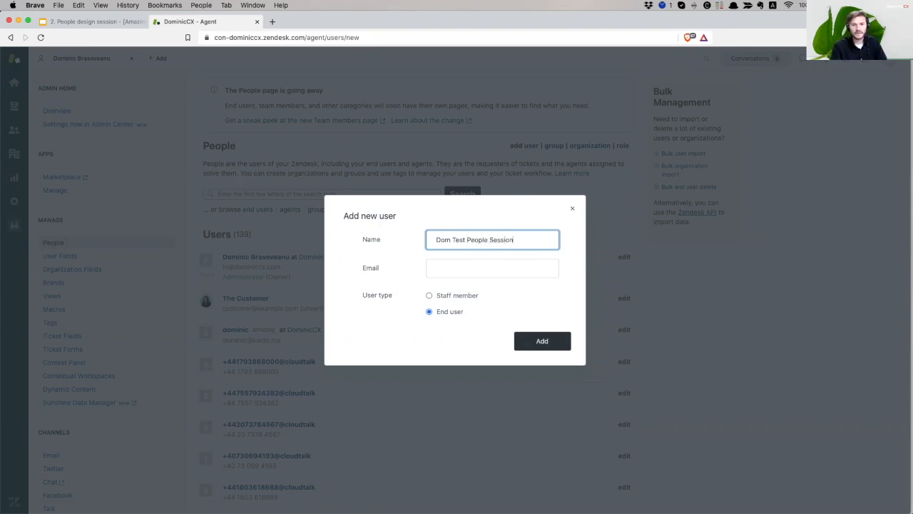
Enter and correct the user's e-mail address, then add them as an End user
left_click(458, 268)
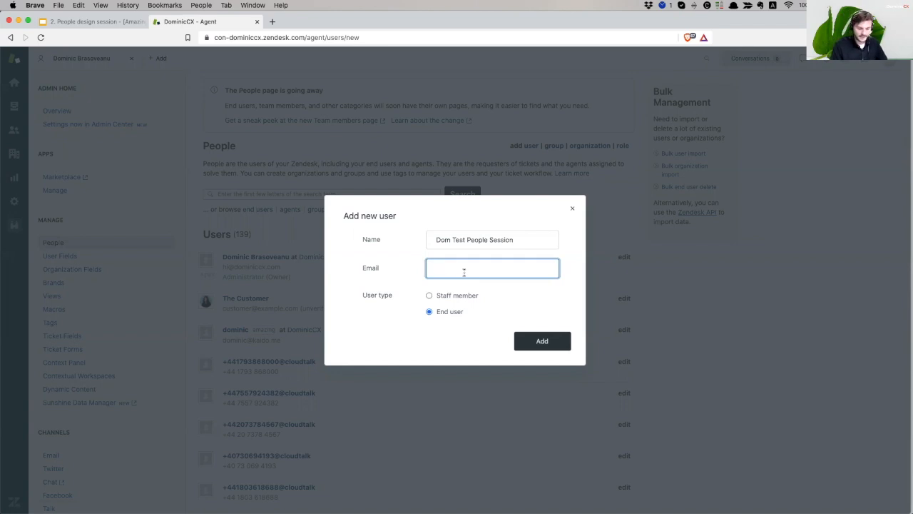
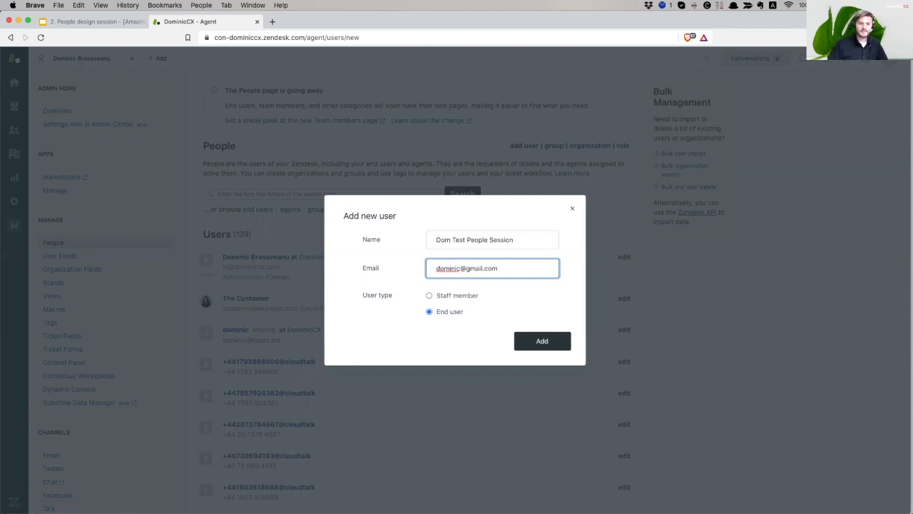
left_click(460, 268)
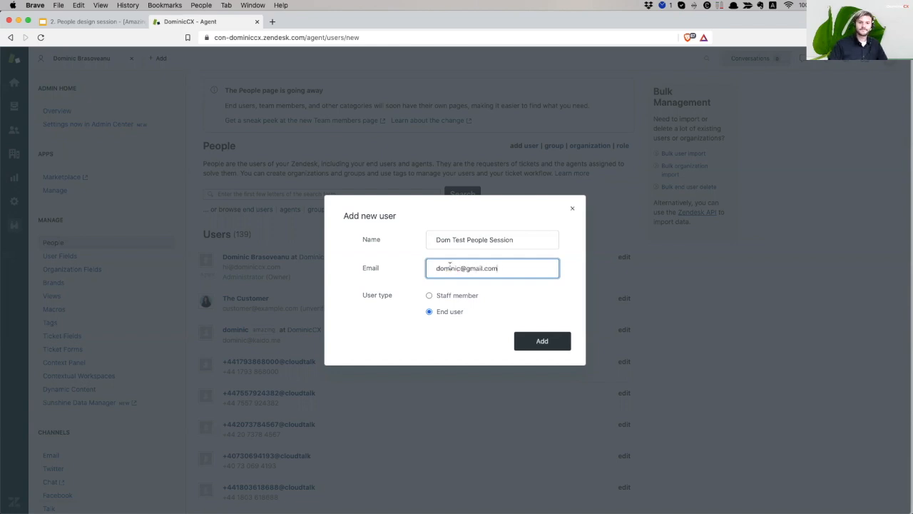
type("cx")
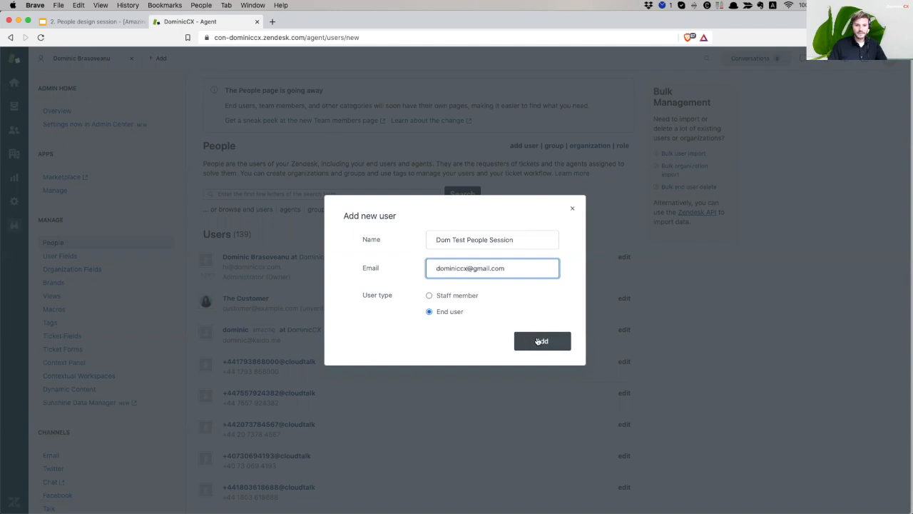
left_click(539, 341)
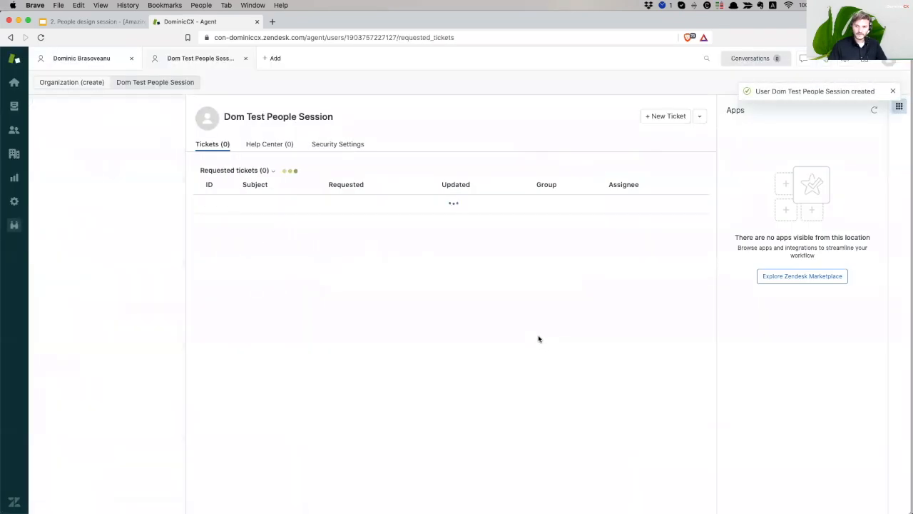
Hide the apps panel on the profile and leave the user type as End user
left_click(898, 107)
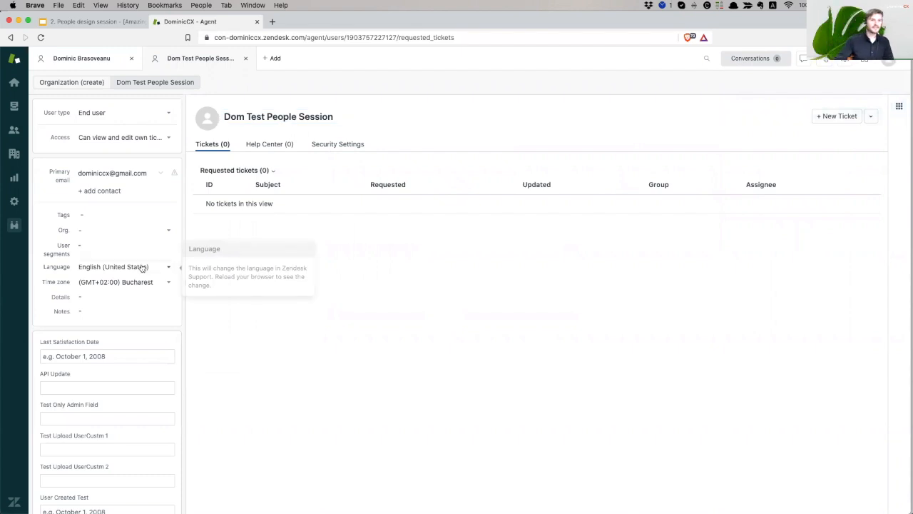
left_click(123, 116)
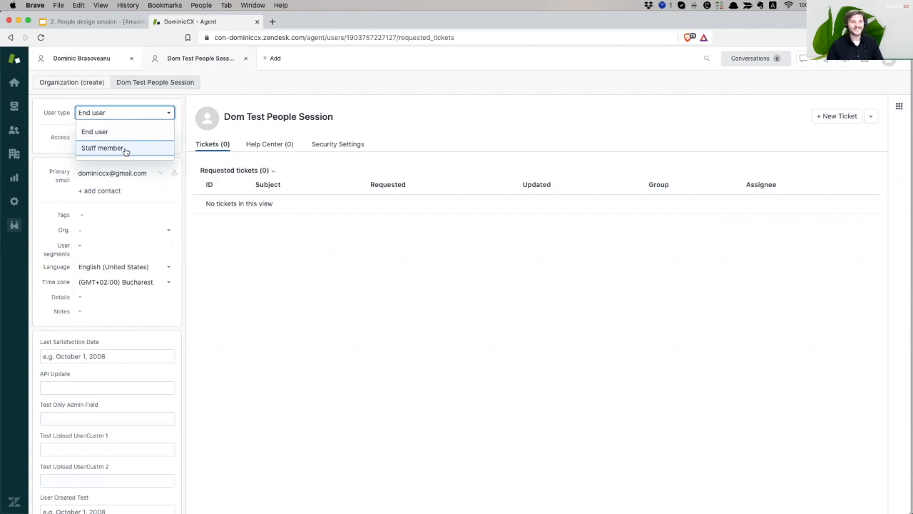
left_click(415, 393)
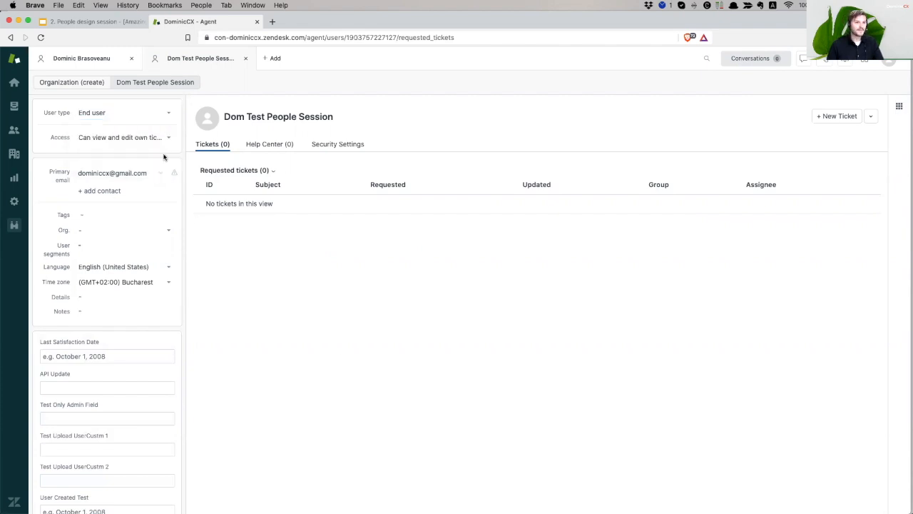
Review the access options and keep 'Can view and edit own tickets only'
left_click(127, 138)
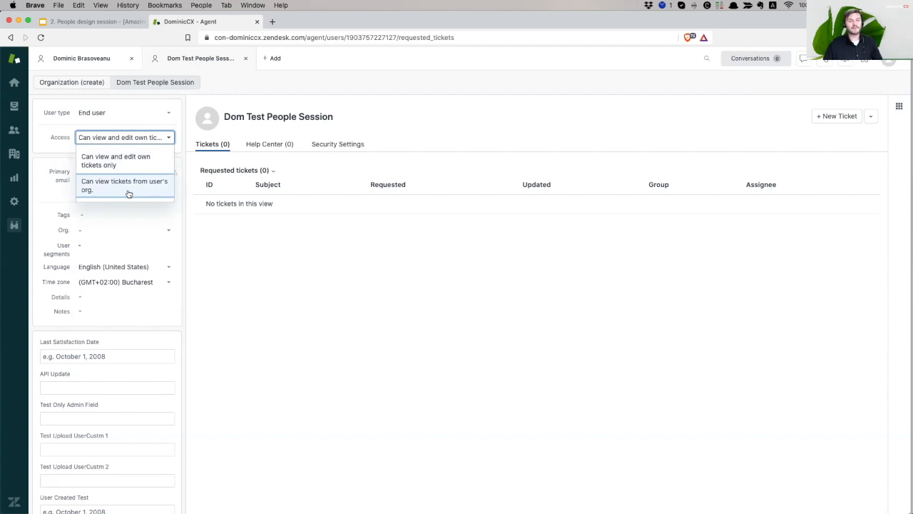
left_click(327, 285)
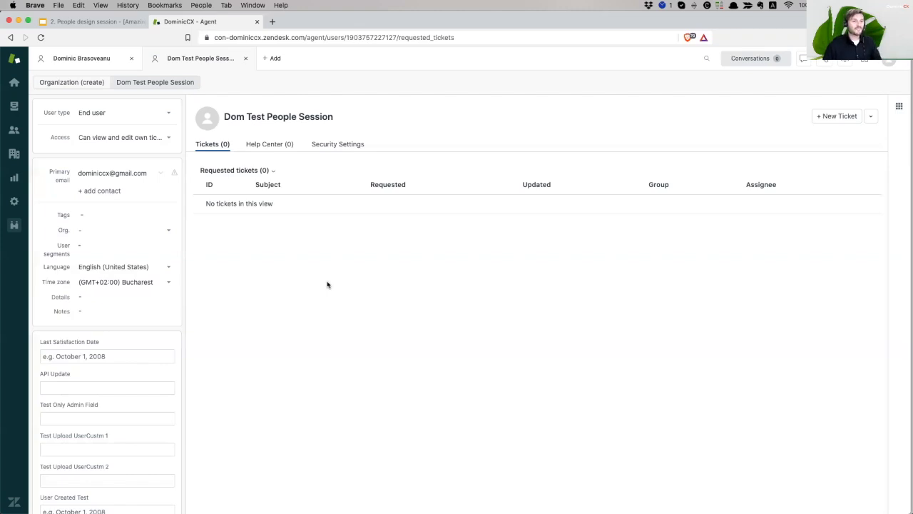
left_click(133, 140)
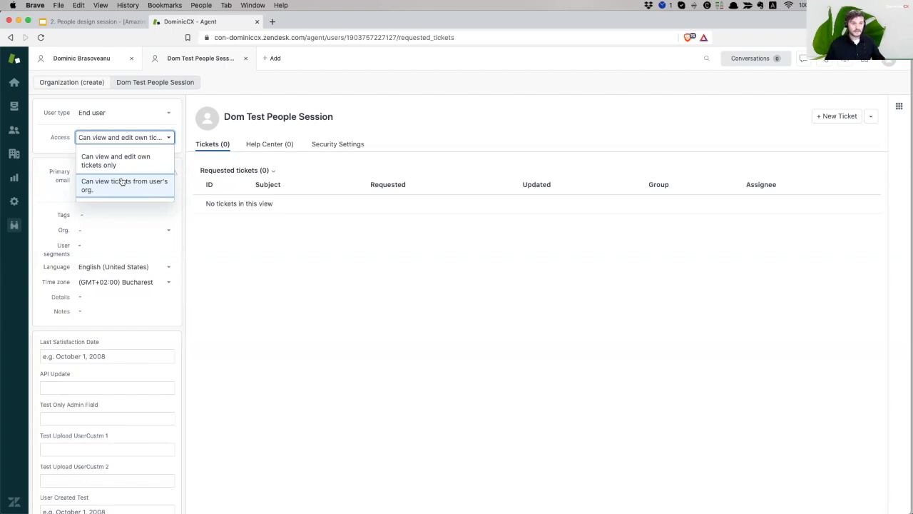
left_click(150, 159)
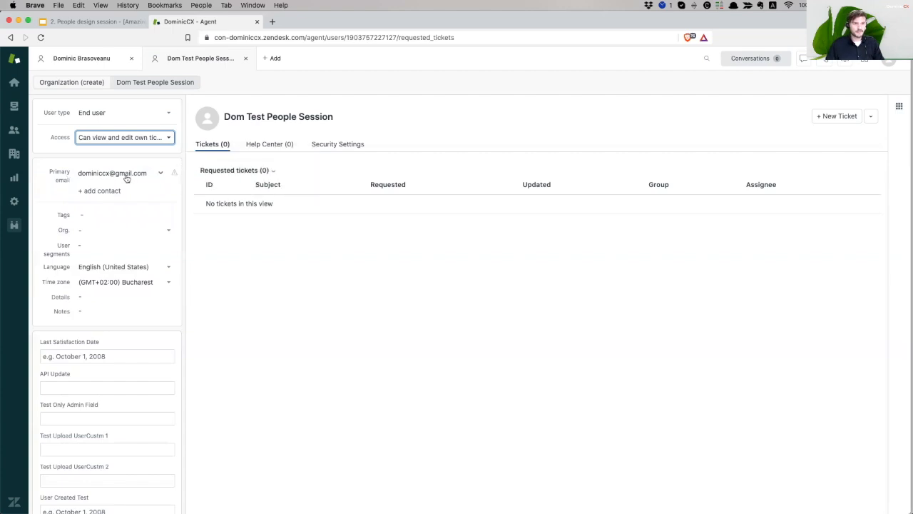
Add the tag 'test' to the end user's profile and save it
mouse_move(174, 175)
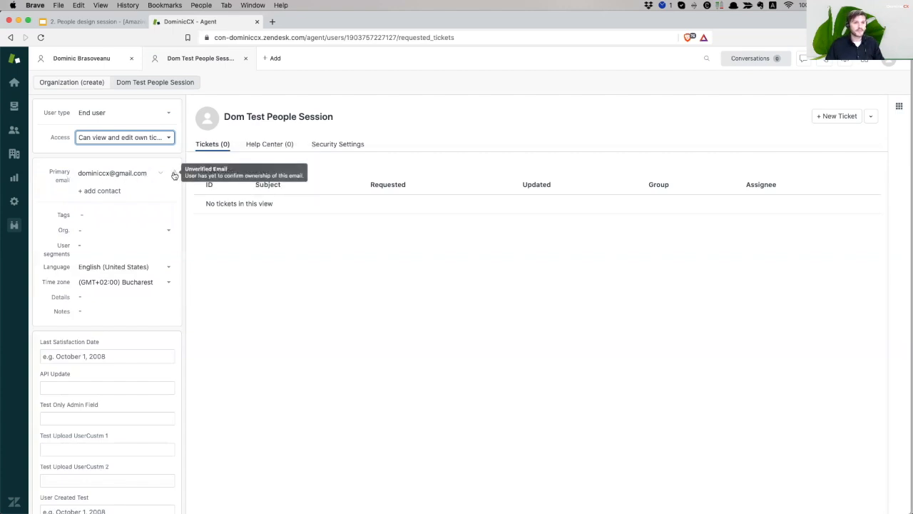
left_click(175, 175)
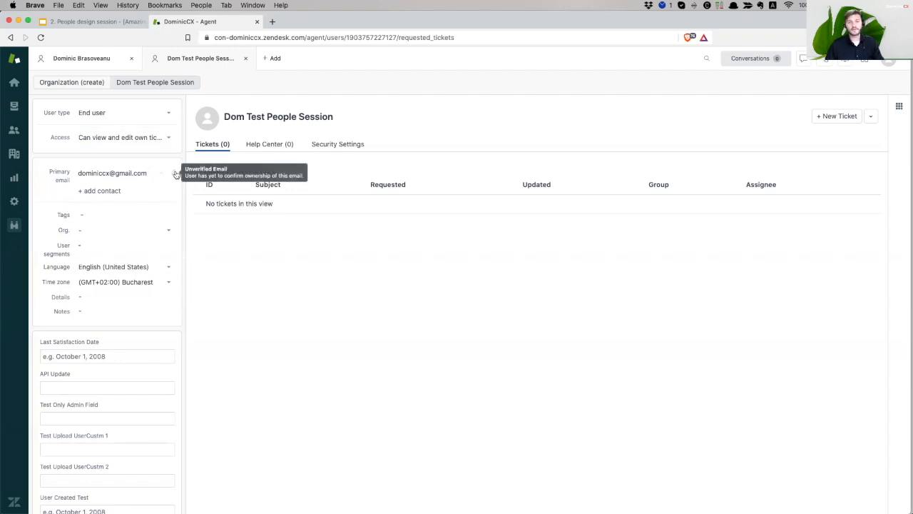
left_click(99, 190)
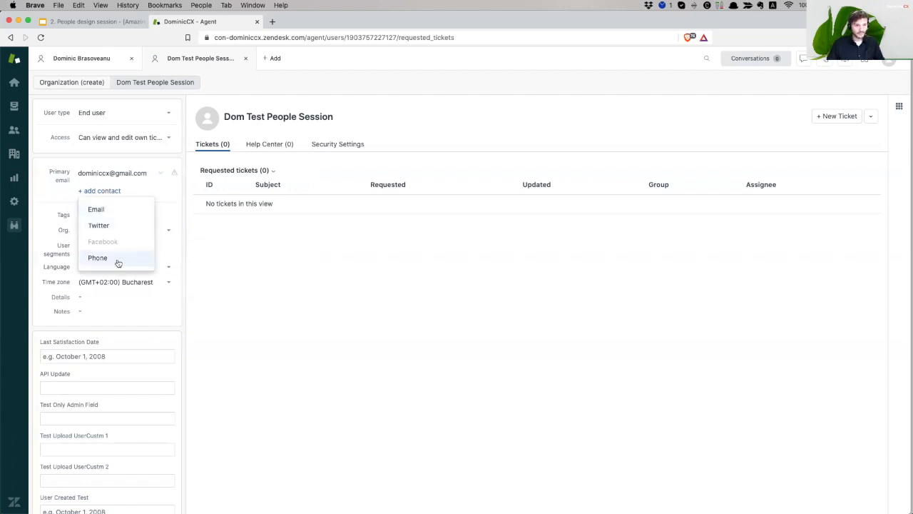
left_click(286, 279)
left_click(131, 216)
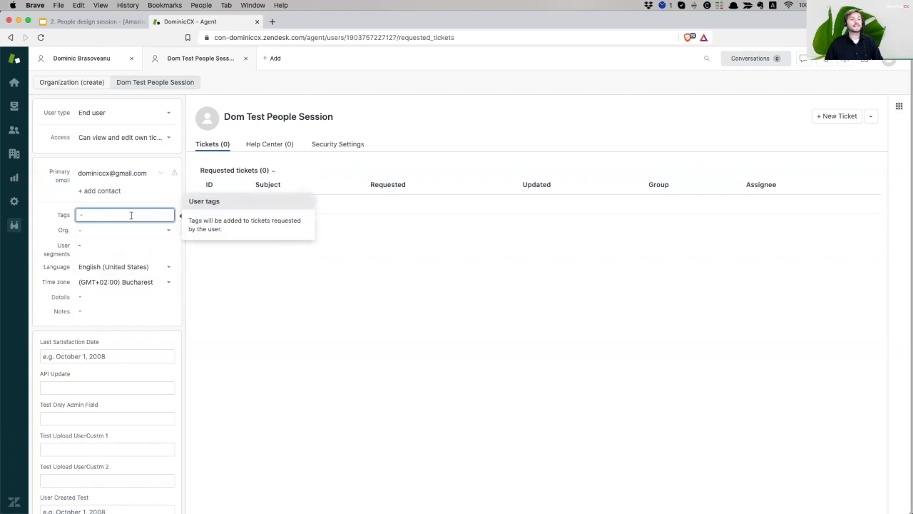
type("test t")
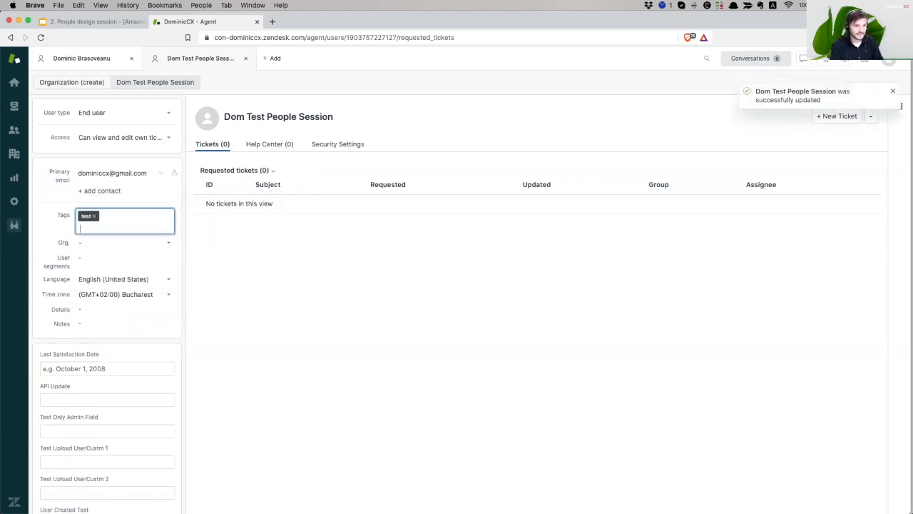
left_click(304, 240)
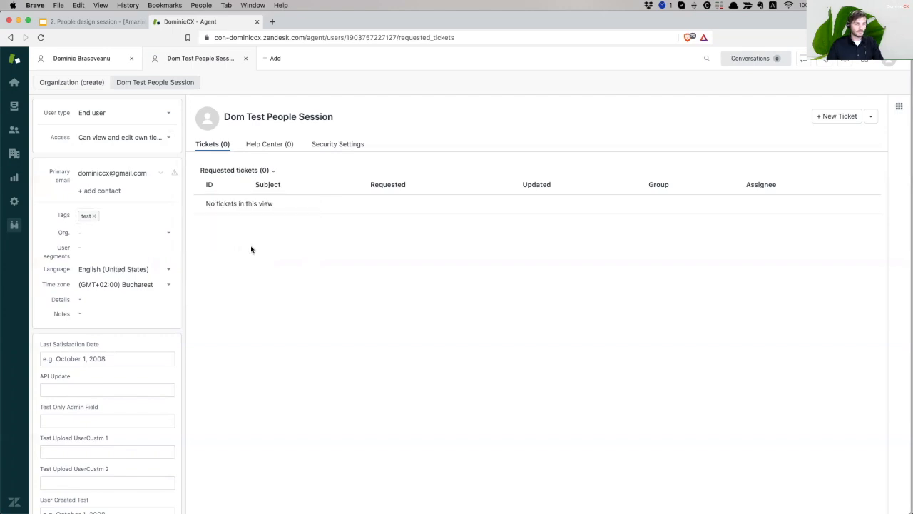
mouse_move(105, 238)
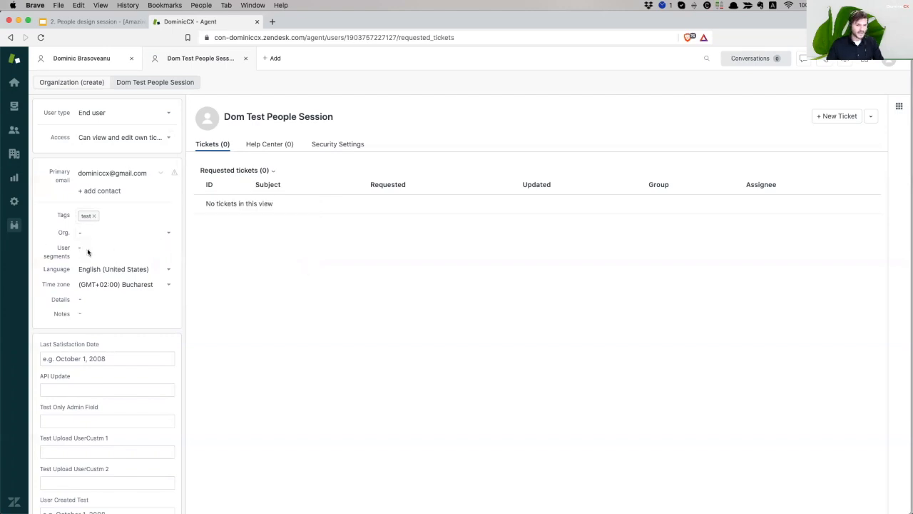
left_click_drag(77, 252, 109, 247)
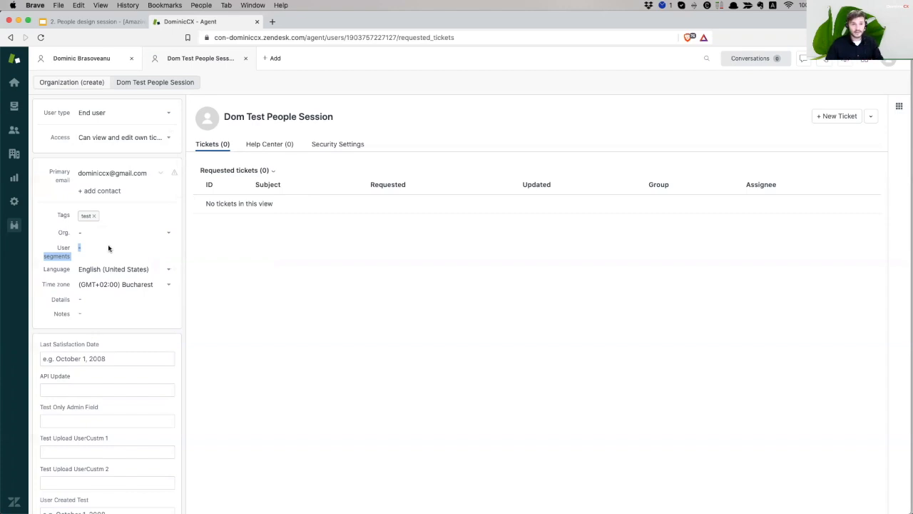
left_click(109, 269)
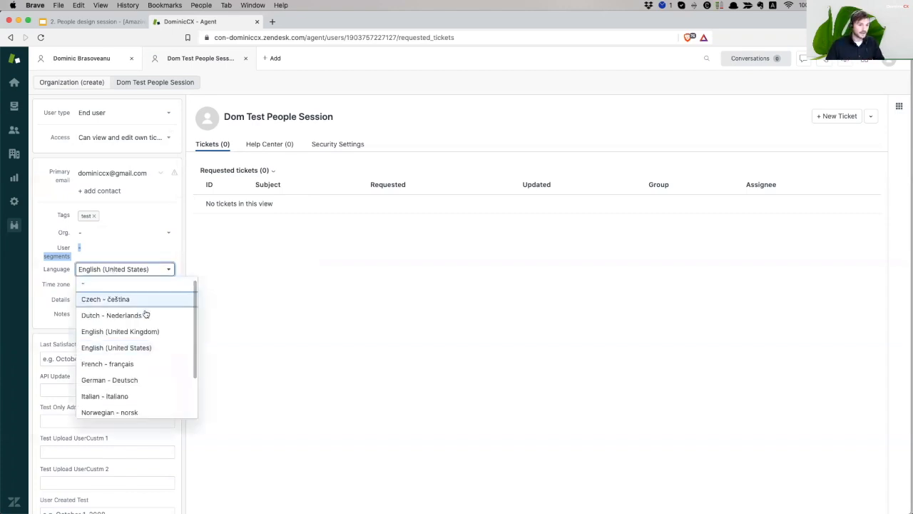
left_click(283, 312)
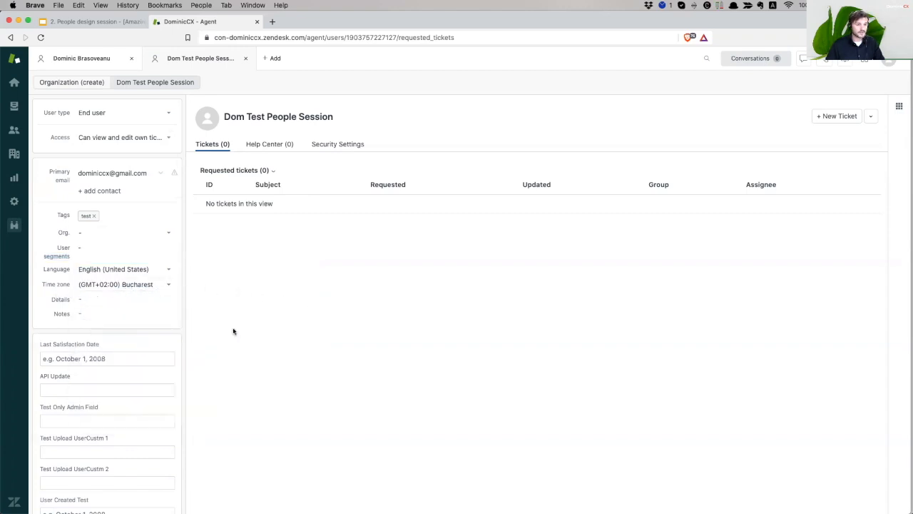
left_click(130, 284)
scroll(158, 359, "down", 2)
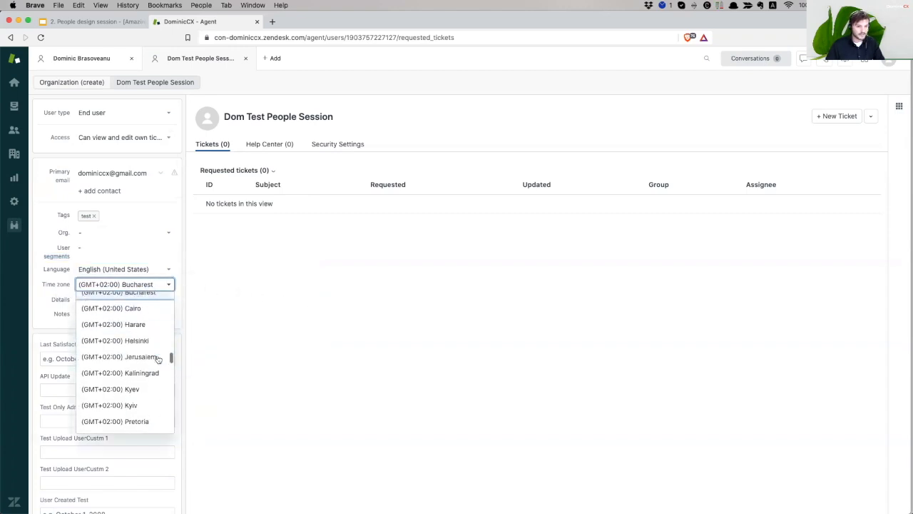
scroll(158, 360, "down", 5)
scroll(157, 362, "down", 6)
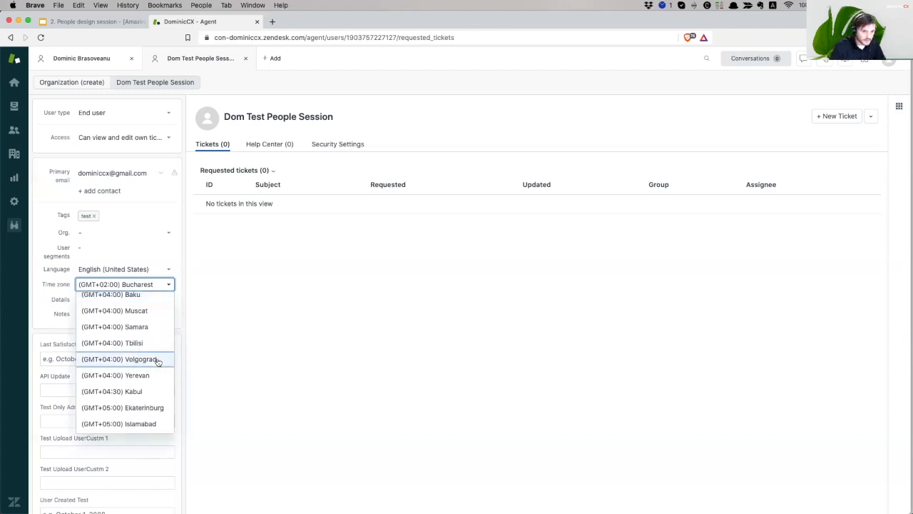
scroll(159, 371, "down", 3)
scroll(144, 371, "down", 5)
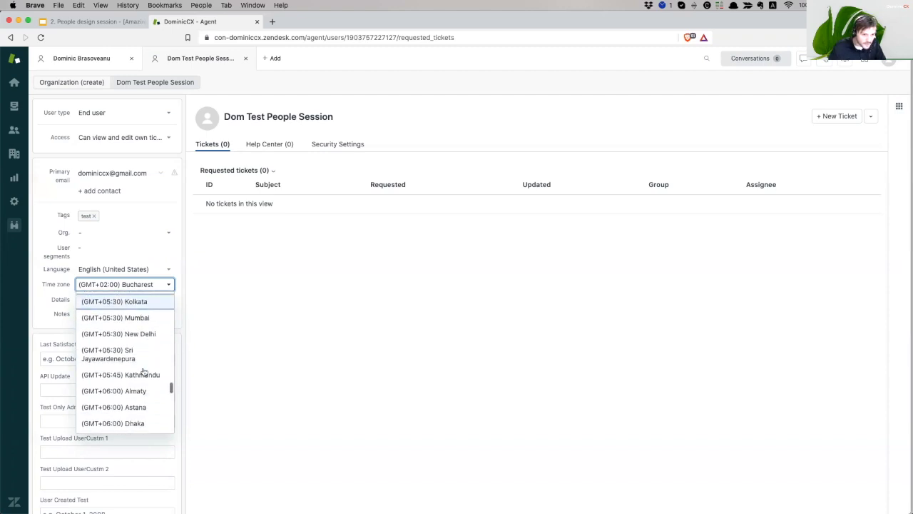
scroll(143, 372, "down", 3)
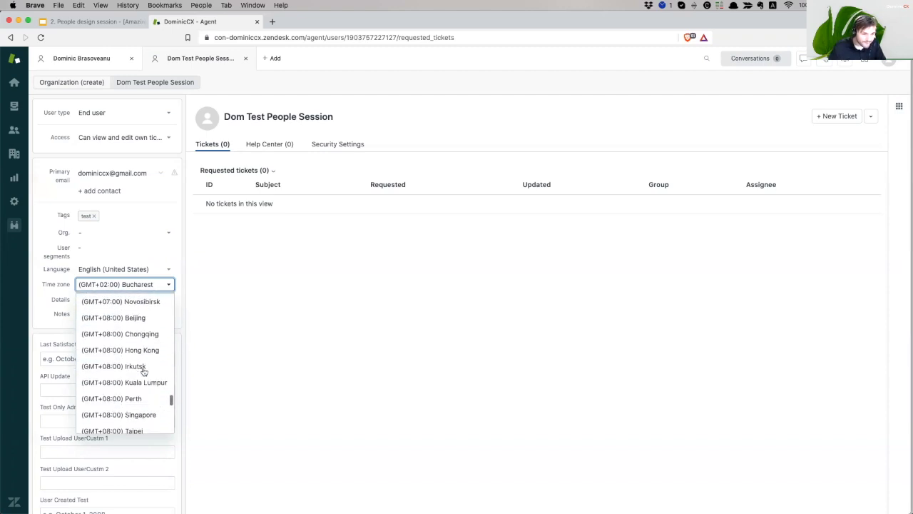
left_click(231, 352)
left_click(100, 299)
left_click(99, 312)
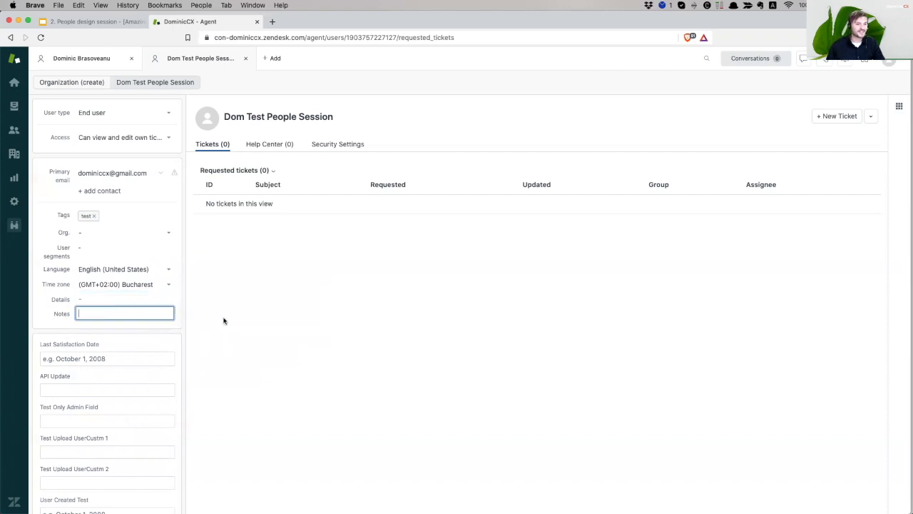
scroll(171, 342, "down", 1)
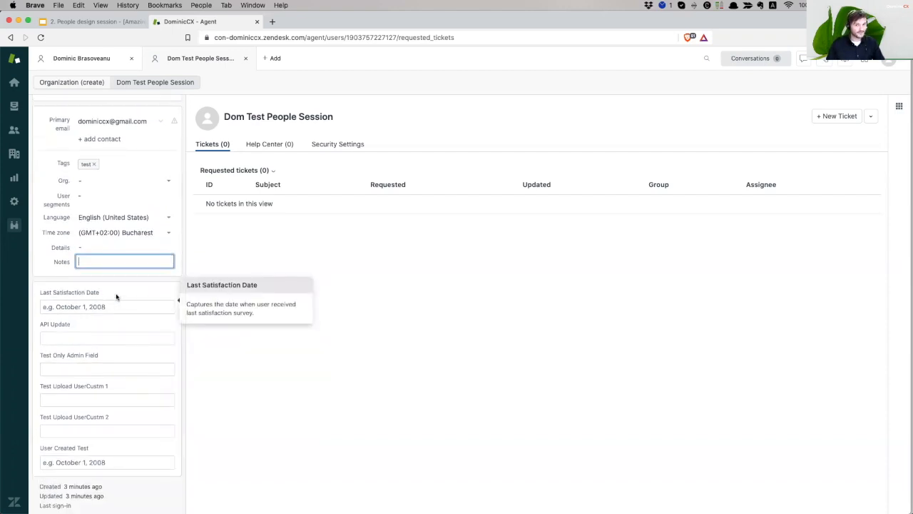
scroll(116, 300, "up", 1)
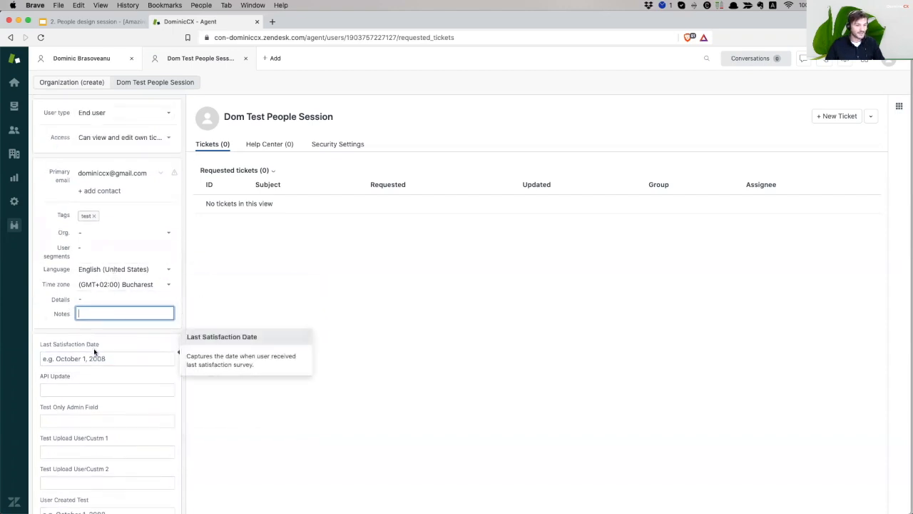
scroll(93, 350, "down", 1)
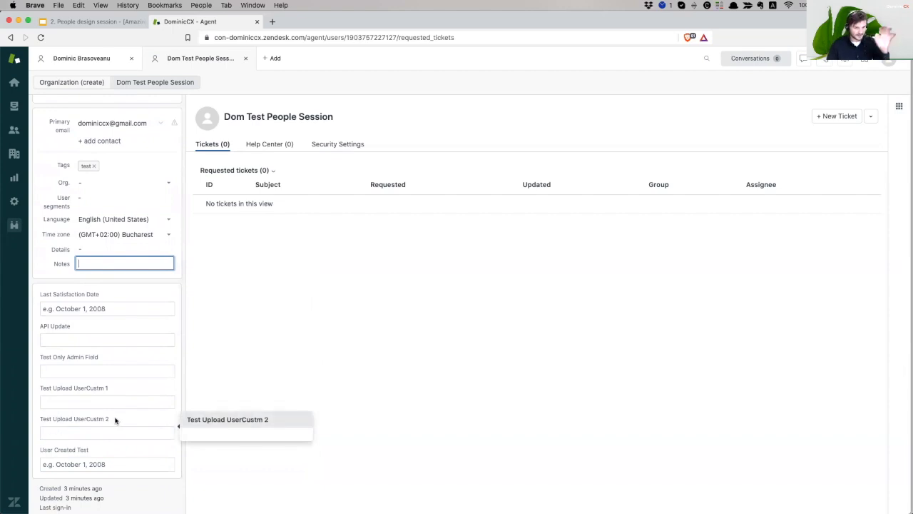
scroll(143, 354, "up", 1)
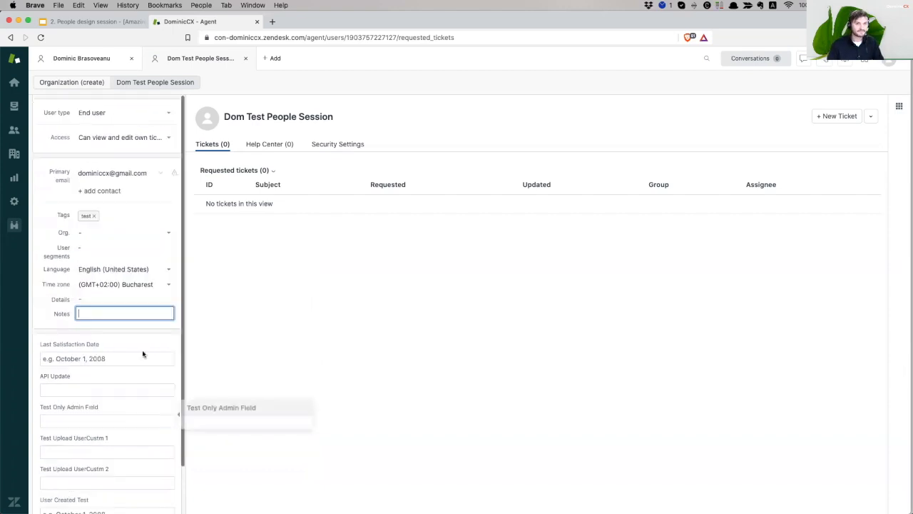
Close the test user's profile and start a new user as a Staff member
left_click(242, 60)
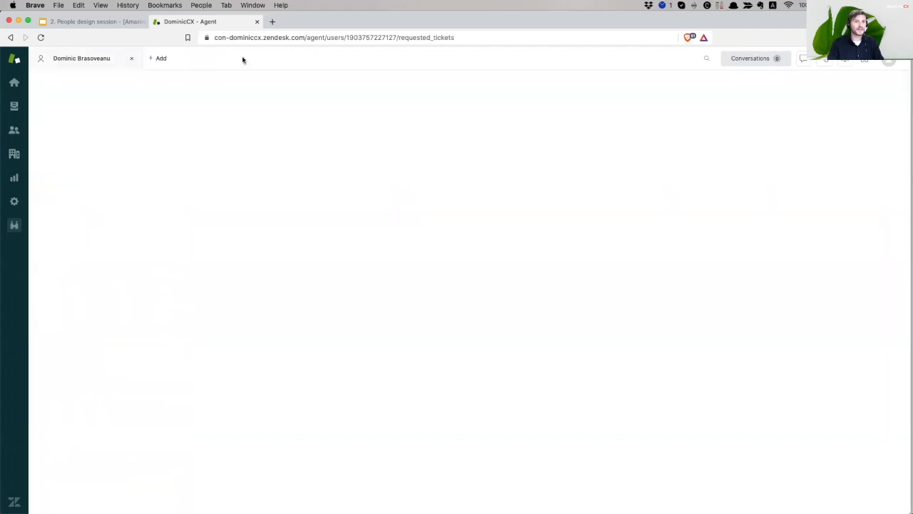
mouse_move(161, 58)
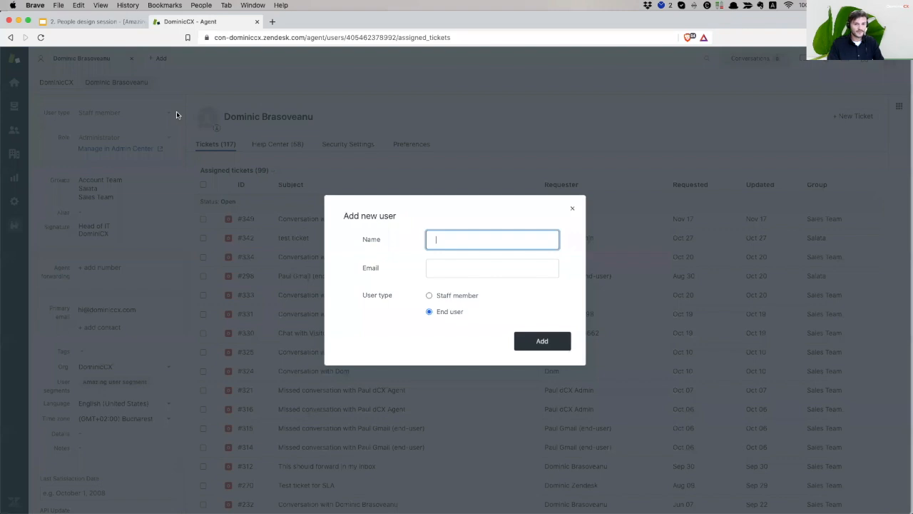
left_click(451, 295)
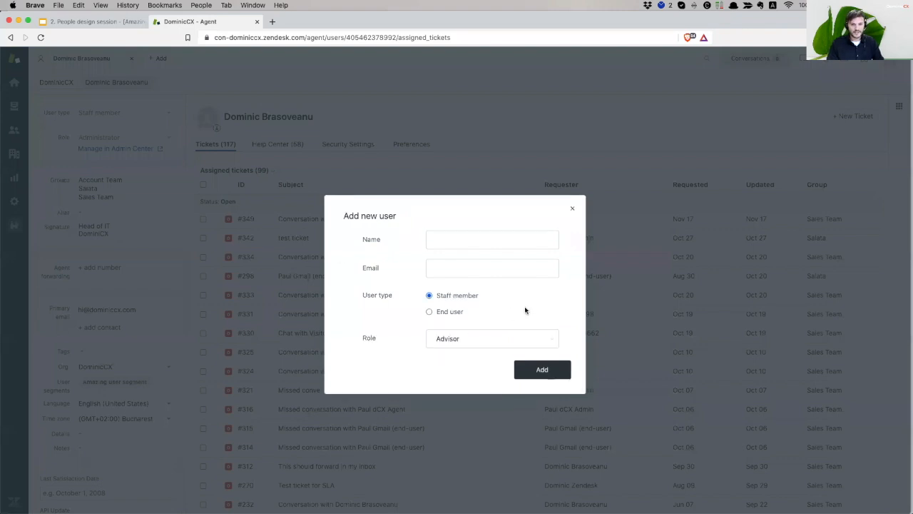
Enter the test agent's name with 'Agent' capitalised, plus their e-mail address
left_click(468, 240)
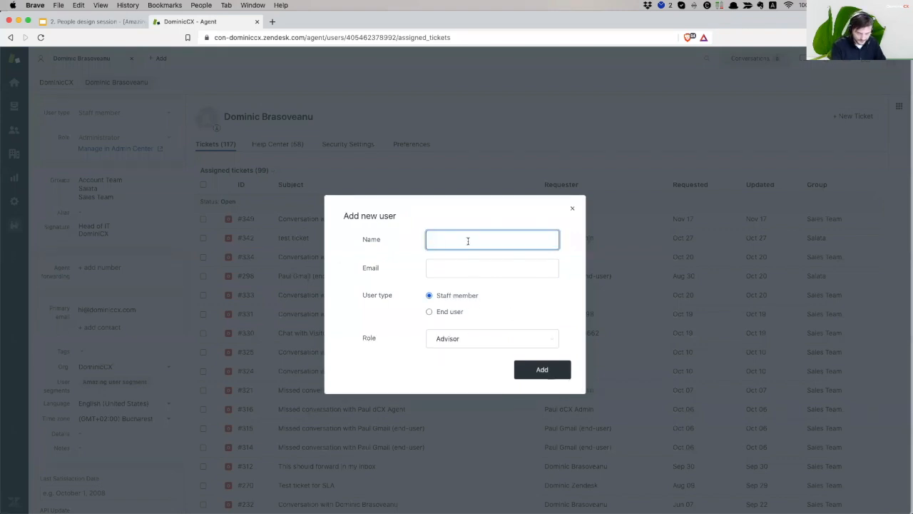
type("Dominic")
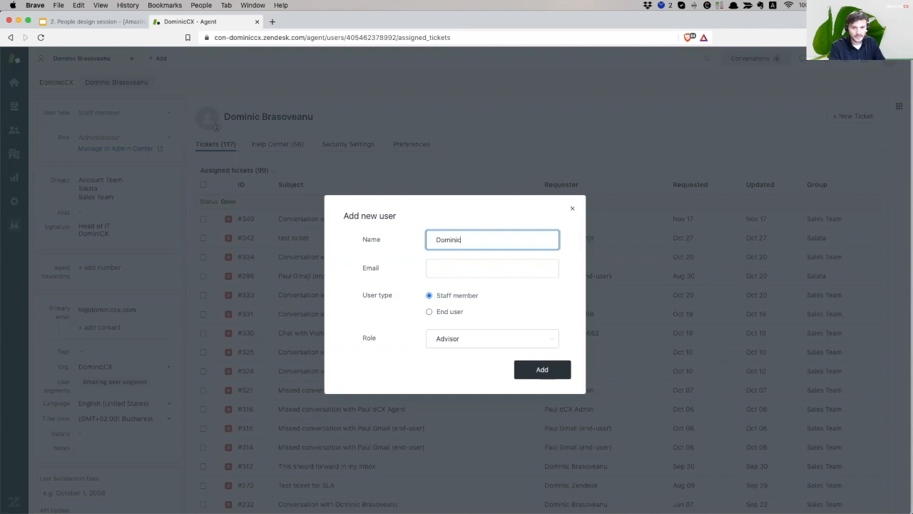
type(" Test agent")
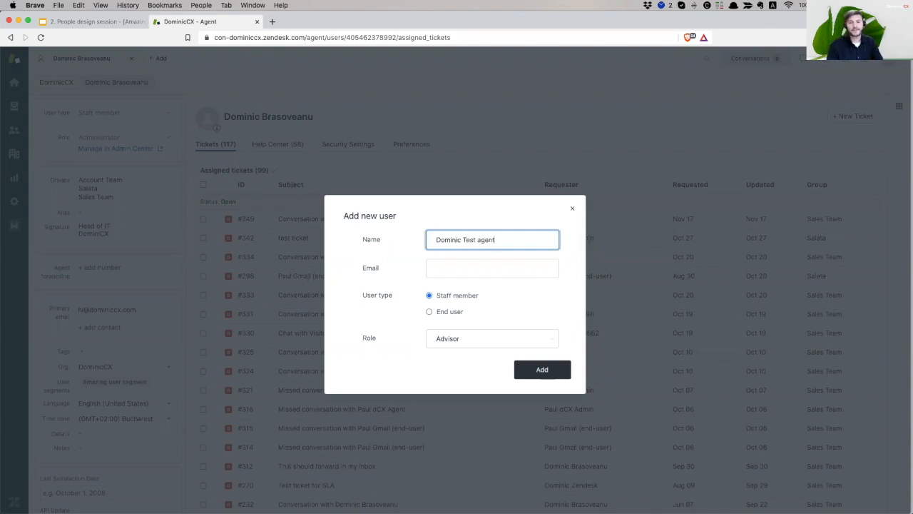
key("BackSpace")
key("BackSpace")
key("BackSpace")
key("BackSpace")
key("BackSpace")
type("Agent")
left_click(452, 264)
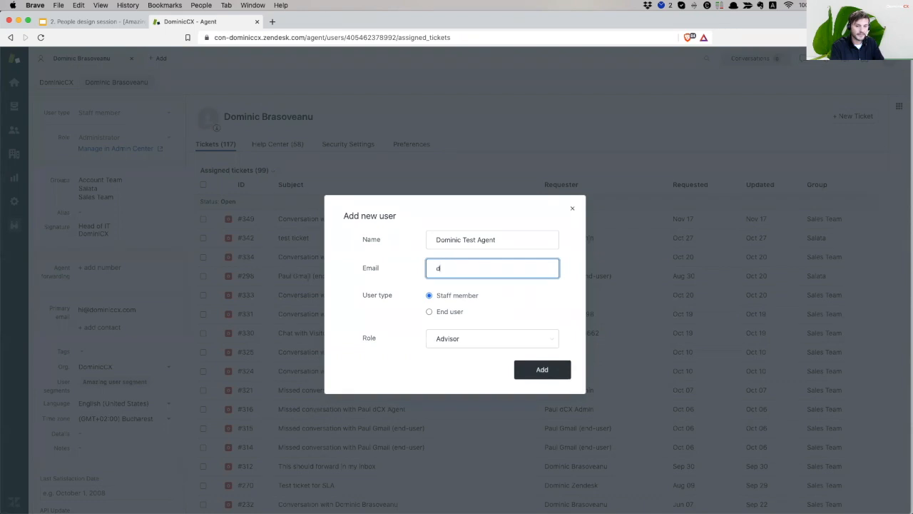
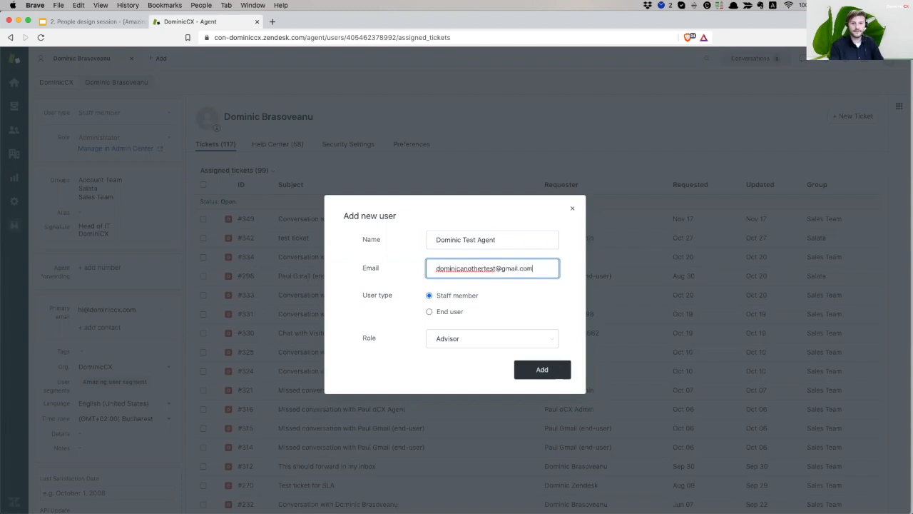
Assign the Team lead role and create the test agent
left_click(457, 343)
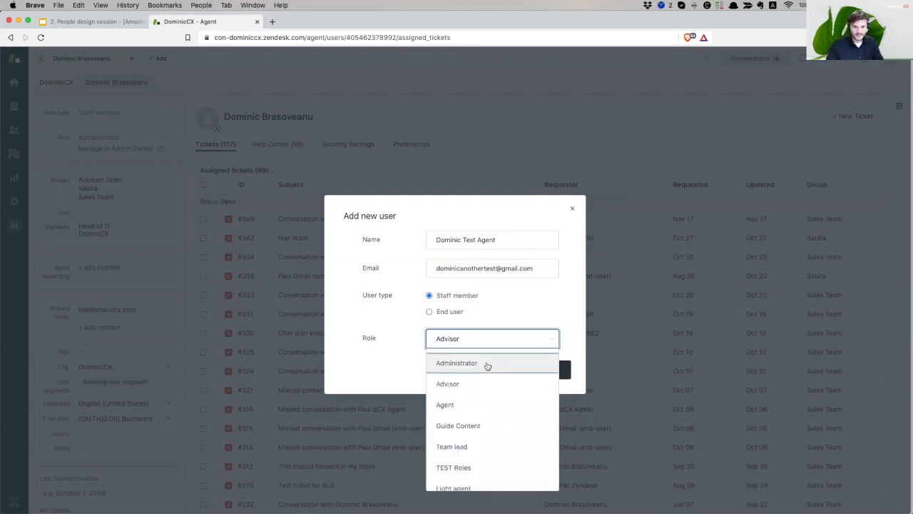
scroll(484, 408, "down", 1)
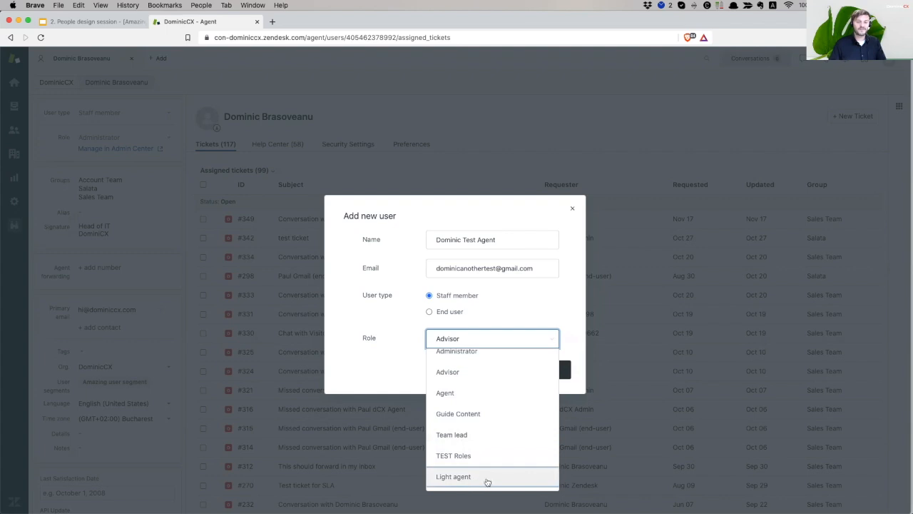
left_click(492, 434)
left_click(534, 372)
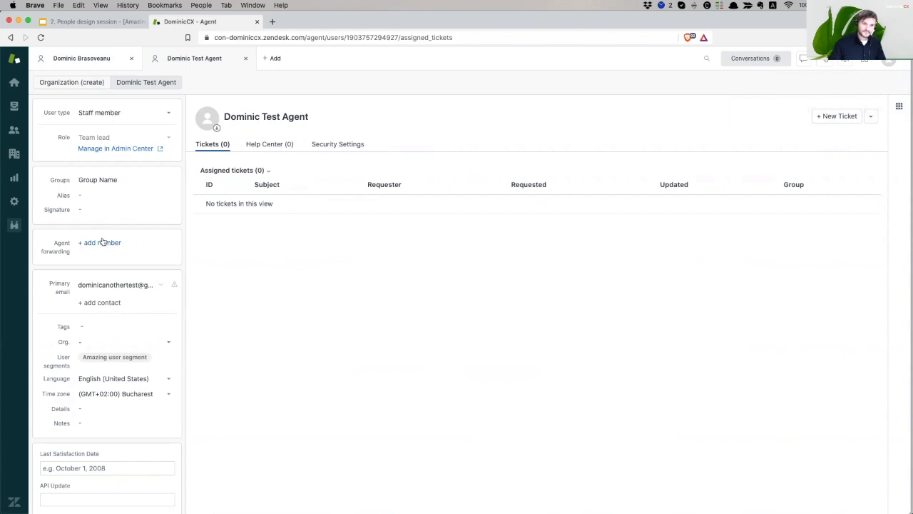
Check the agent's groups without changes, then set the alias to Pinky
left_click(127, 181)
left_click(635, 172)
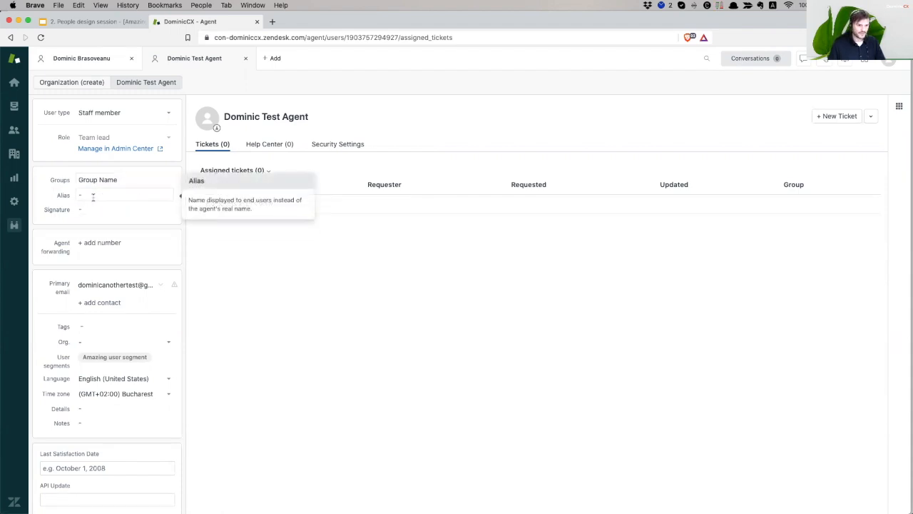
left_click(96, 195)
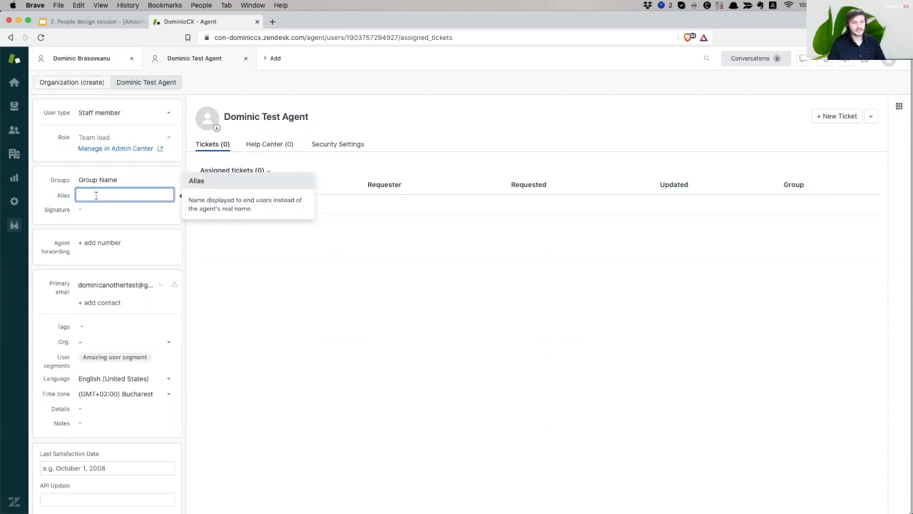
left_click_drag(243, 118, 214, 126)
left_click(97, 193)
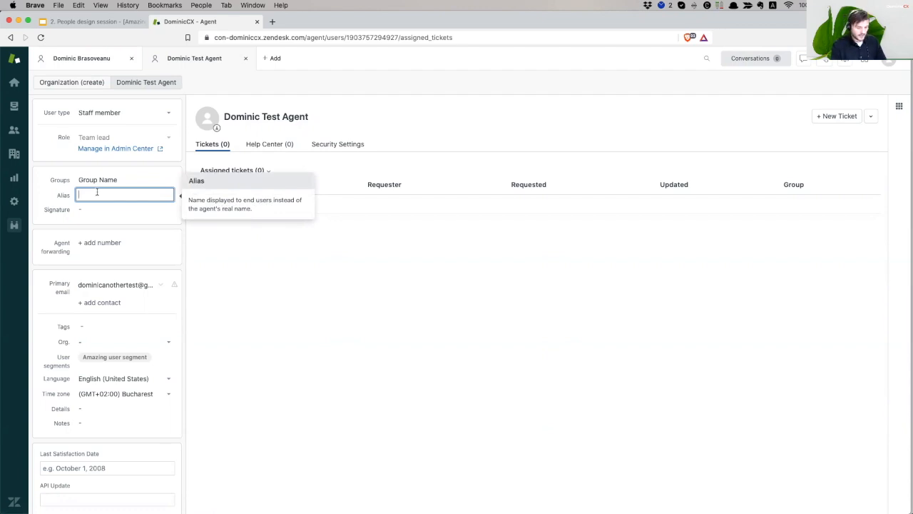
type("Pinky")
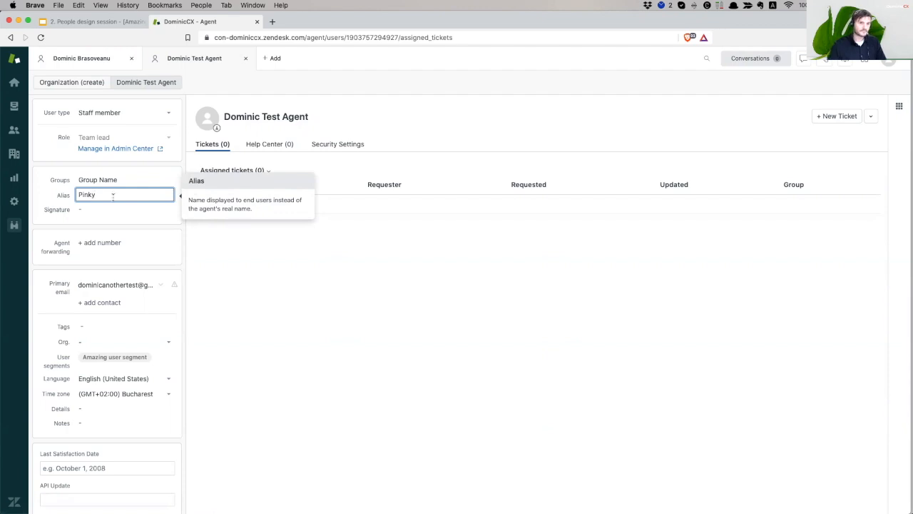
key("Return")
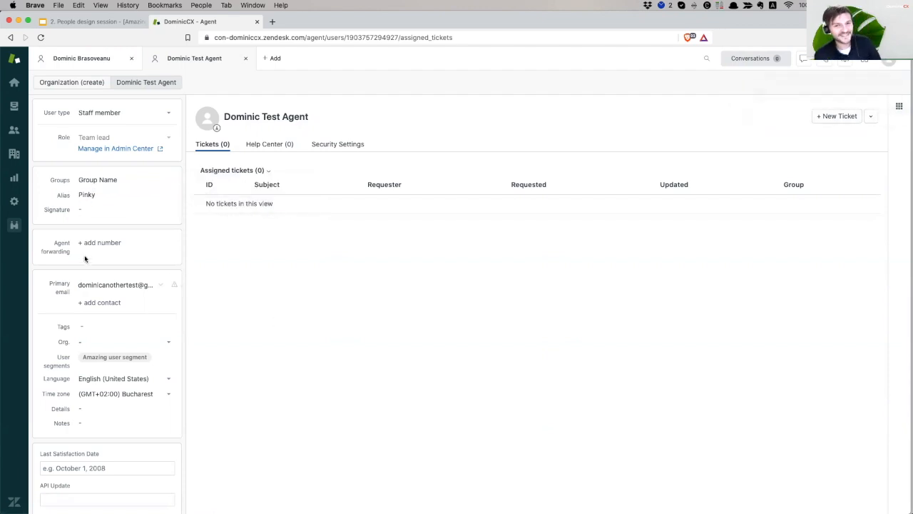
Replace the Pinky alias with the agent's first name and save it
left_click(125, 195)
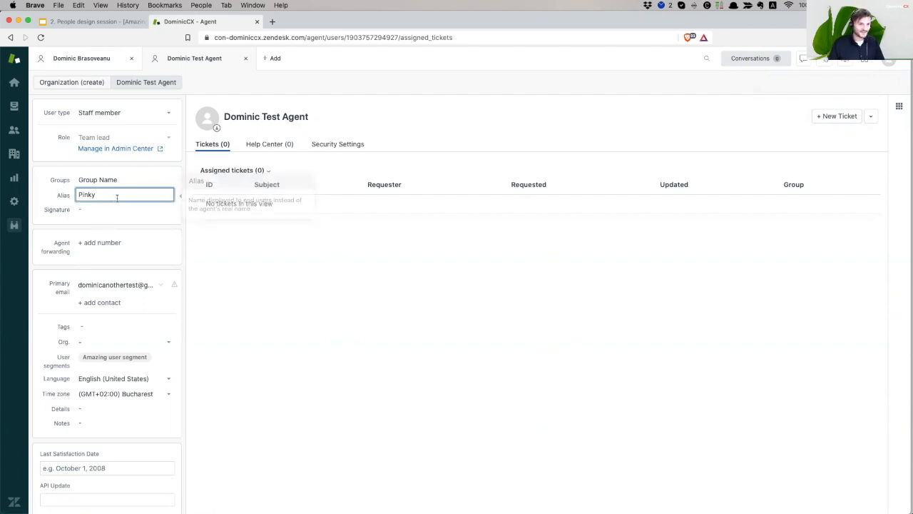
double_click(110, 195)
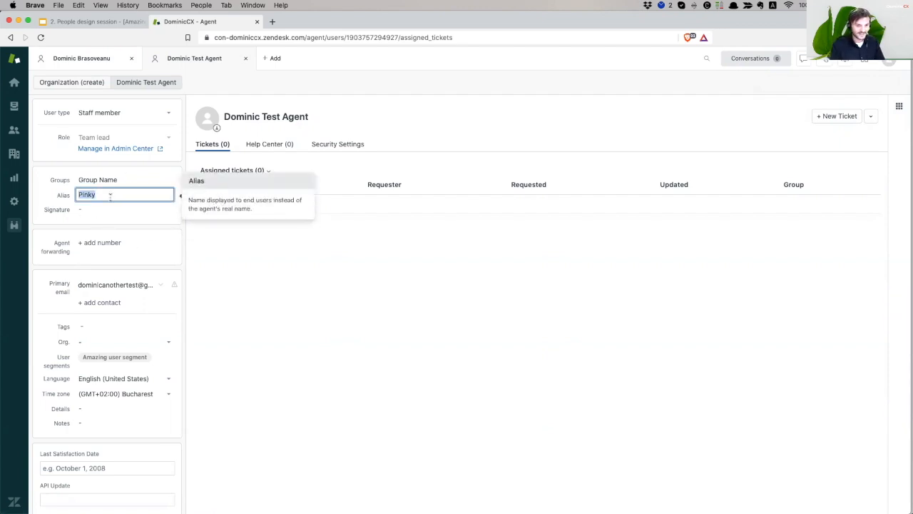
type("Dominic")
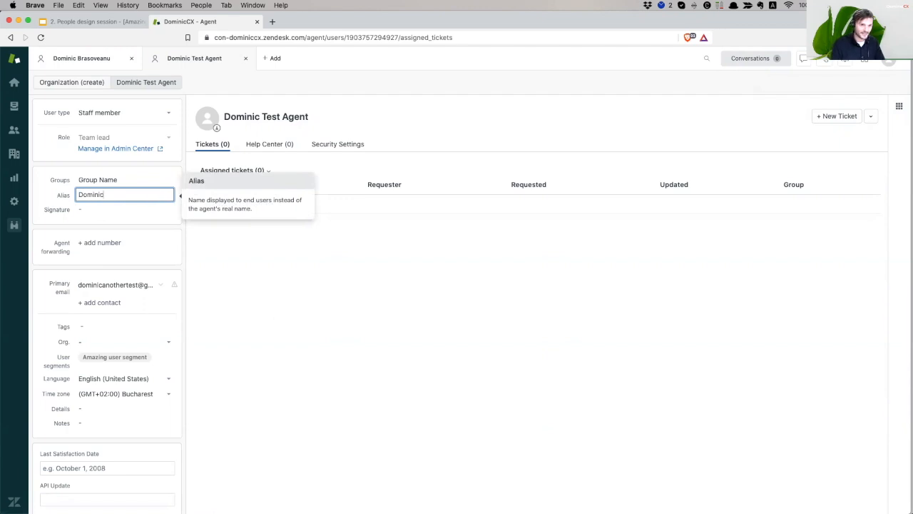
key("Return")
left_click(96, 210)
left_click(316, 350)
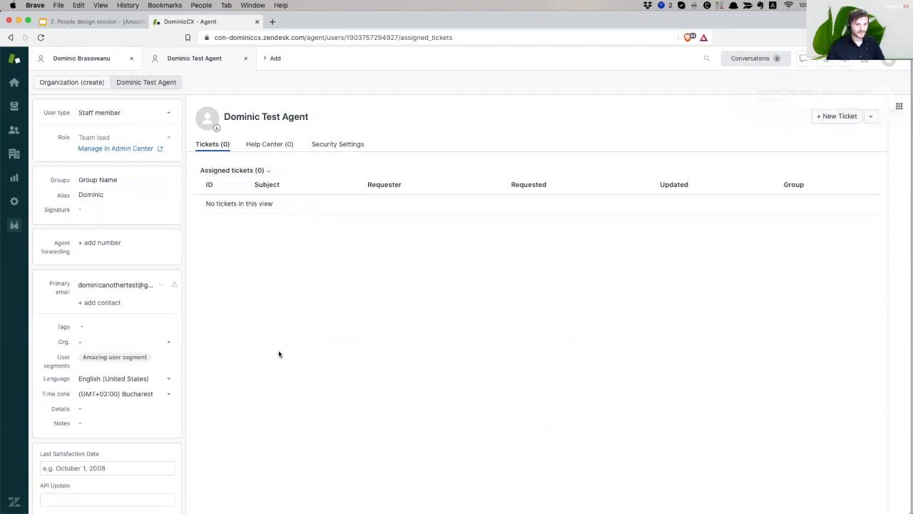
scroll(157, 365, "down", 1)
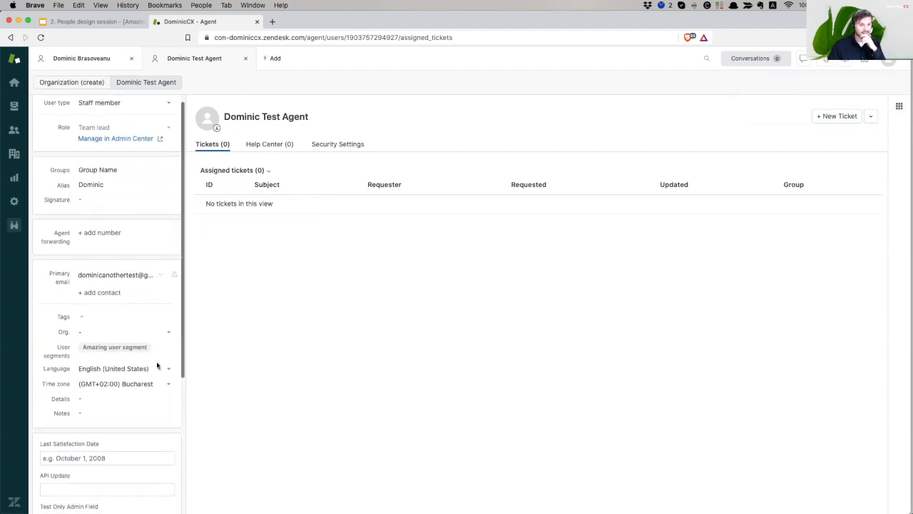
mouse_move(158, 366)
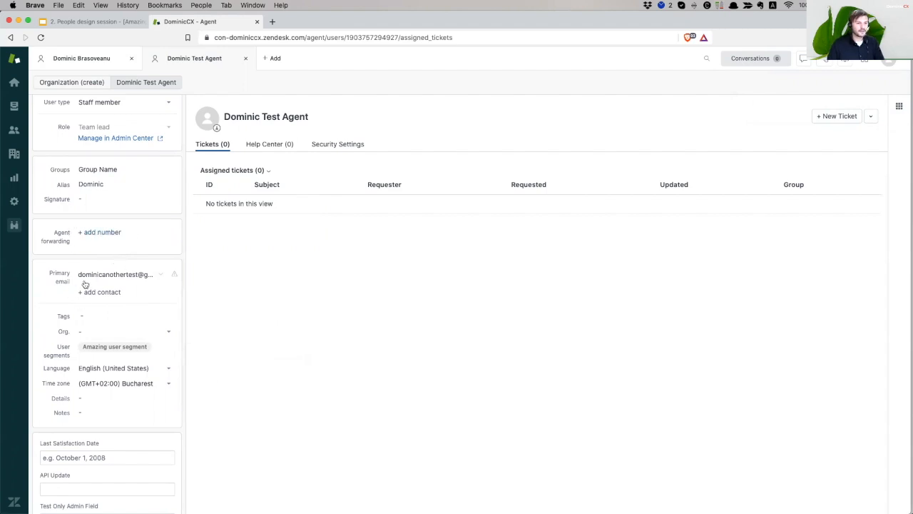
mouse_move(112, 316)
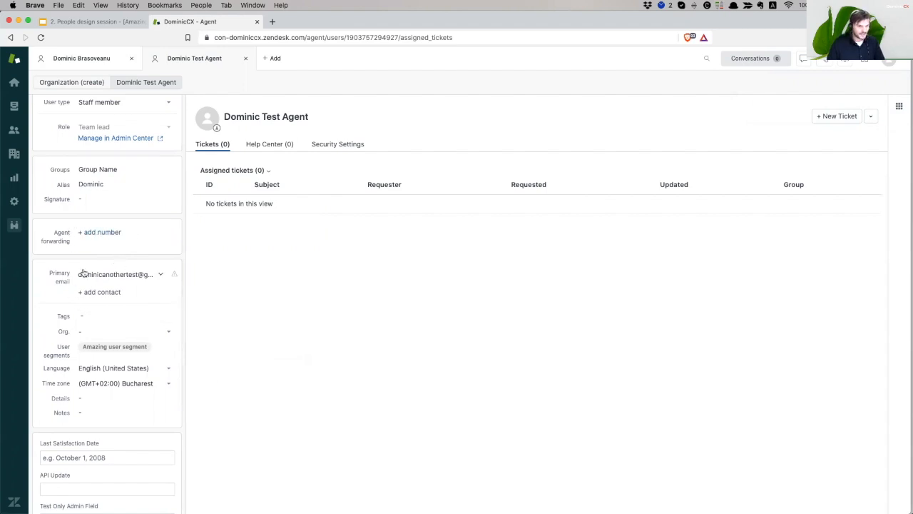
scroll(110, 301, "down", 3)
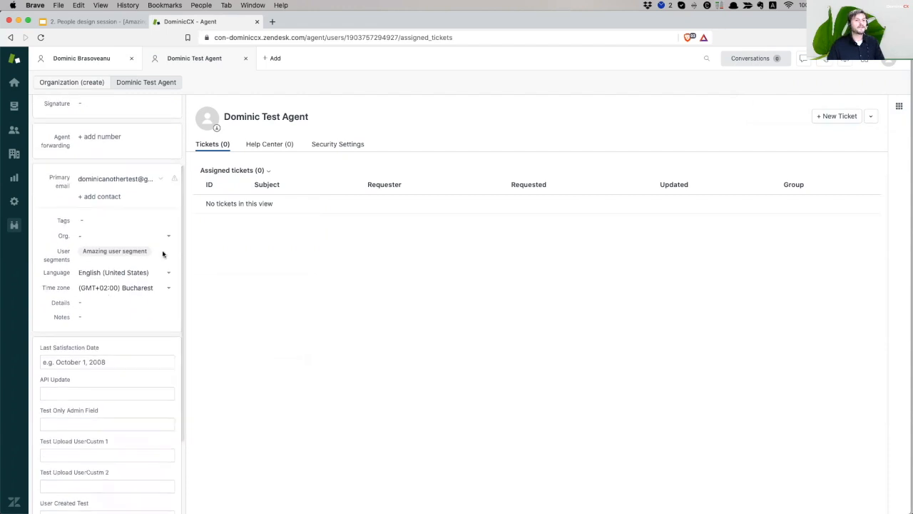
scroll(146, 282, "down", 1)
left_click(82, 289)
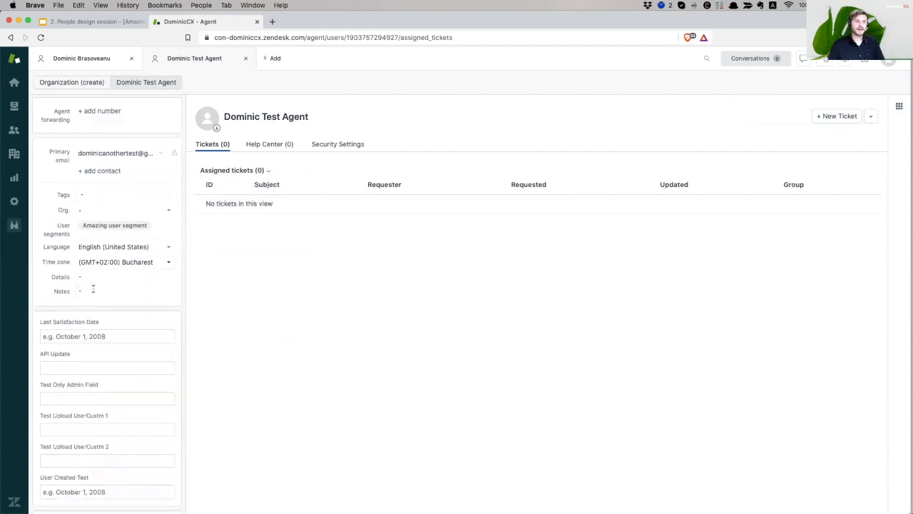
left_click_drag(83, 226, 146, 228)
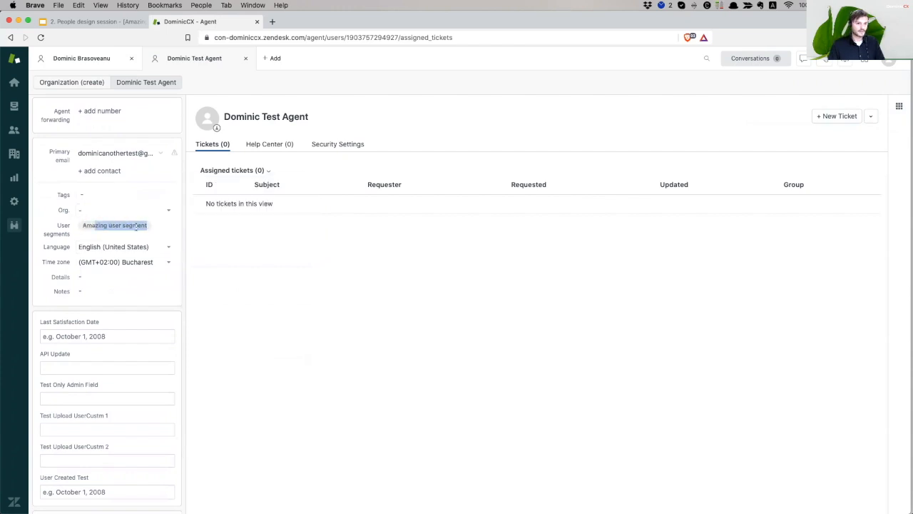
left_click(144, 227)
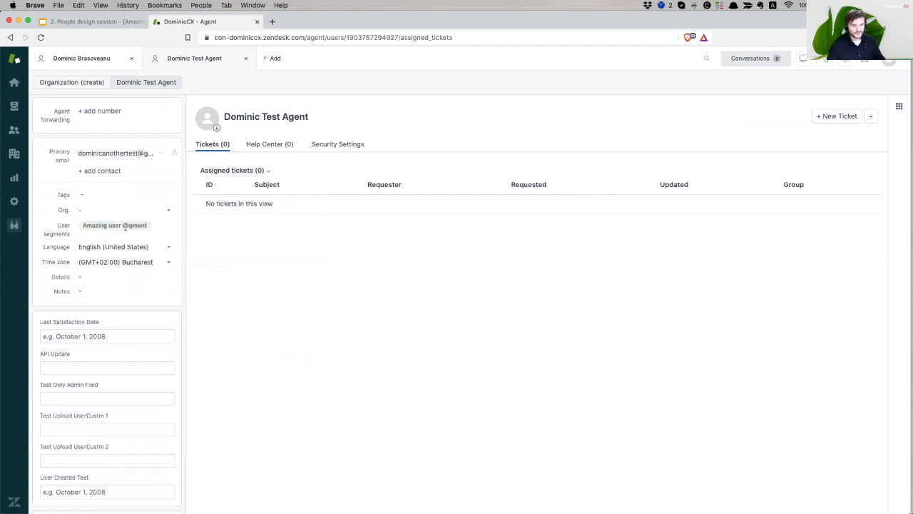
left_click_drag(94, 226, 133, 226)
left_click(140, 235)
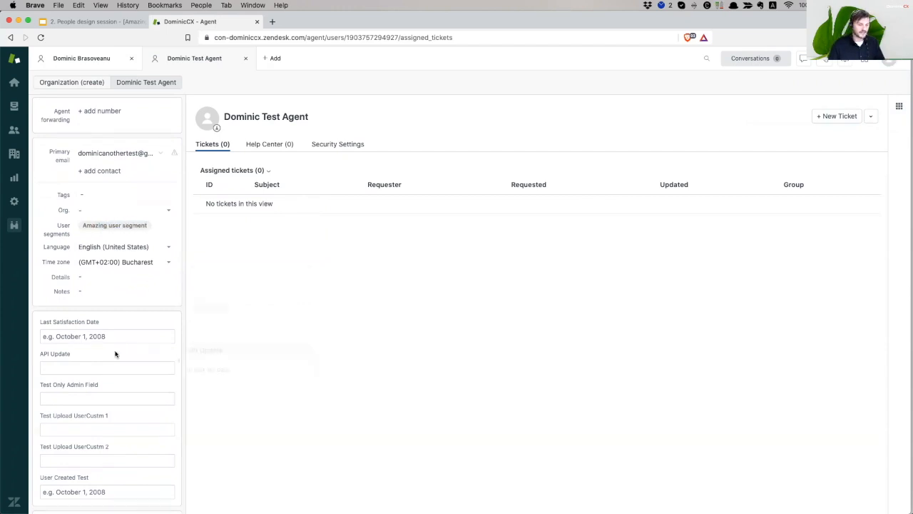
mouse_move(120, 336)
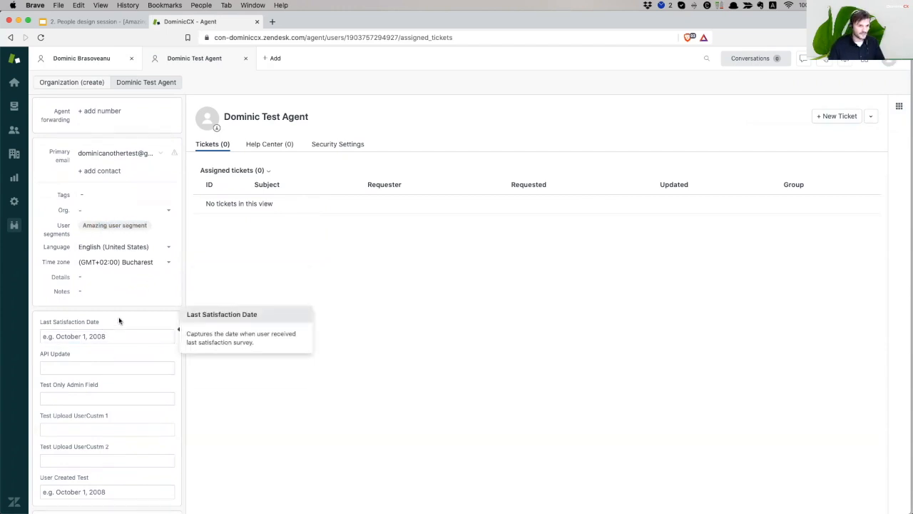
scroll(128, 316, "down", 3)
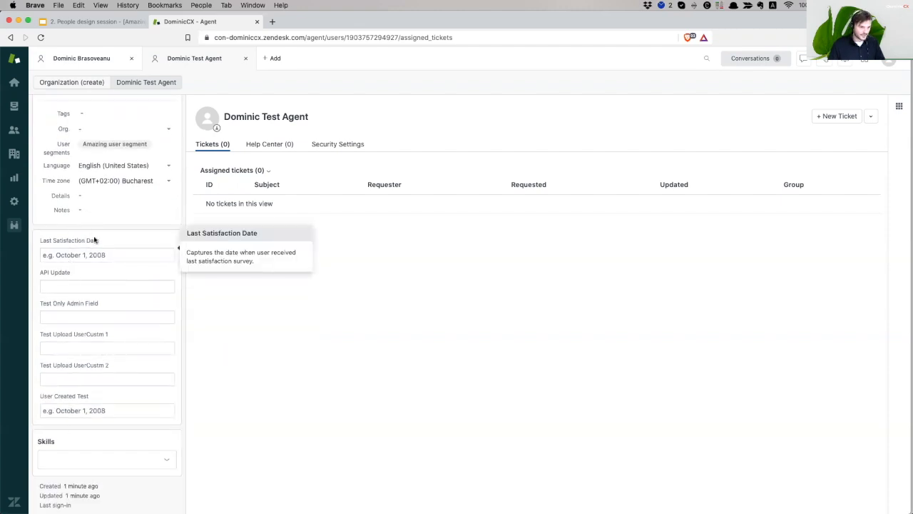
mouse_move(103, 238)
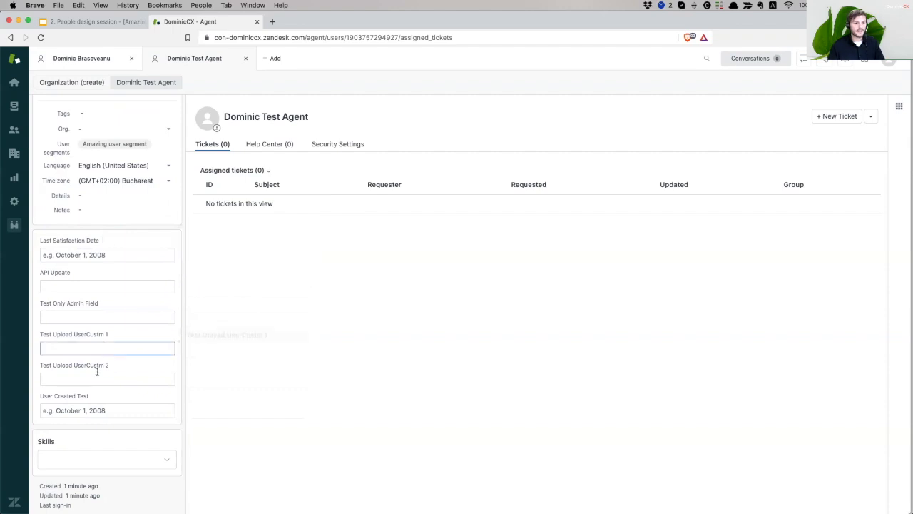
Add English from the Set Language options to the agent's Skills
left_click(64, 455)
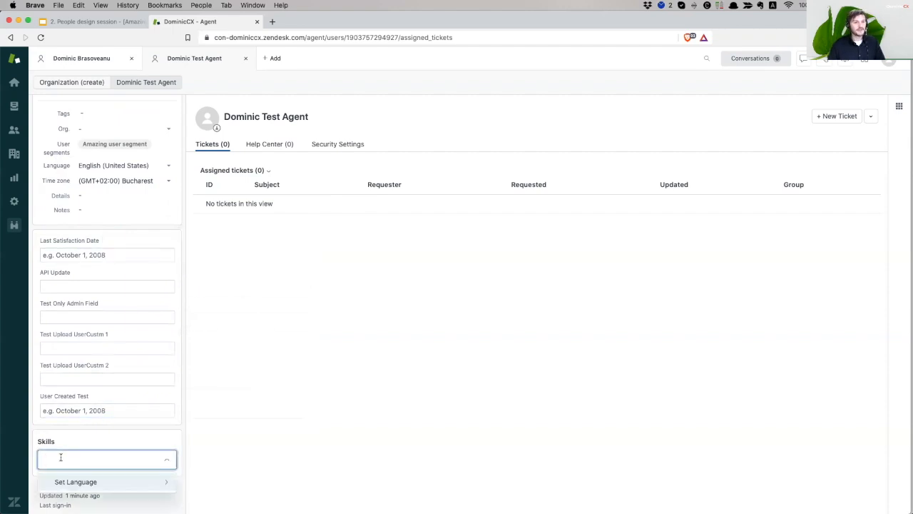
left_click(94, 482)
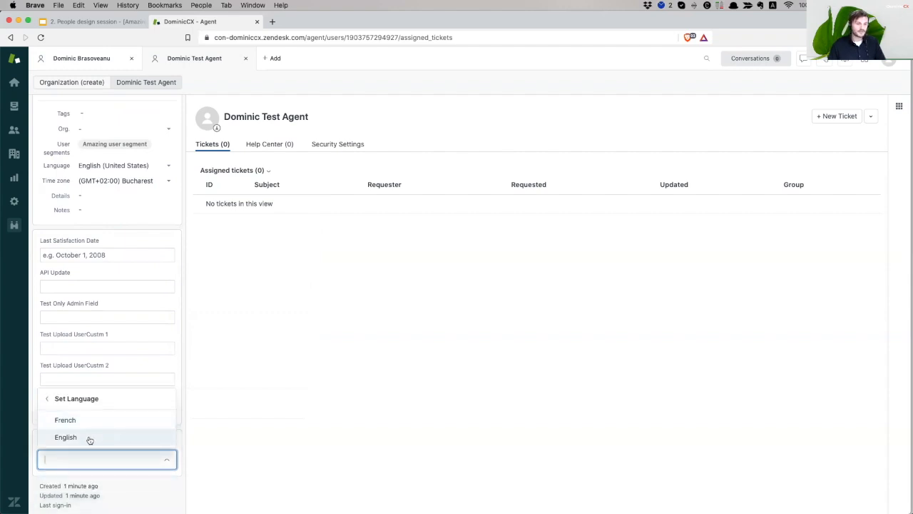
left_click(90, 440)
left_click(263, 438)
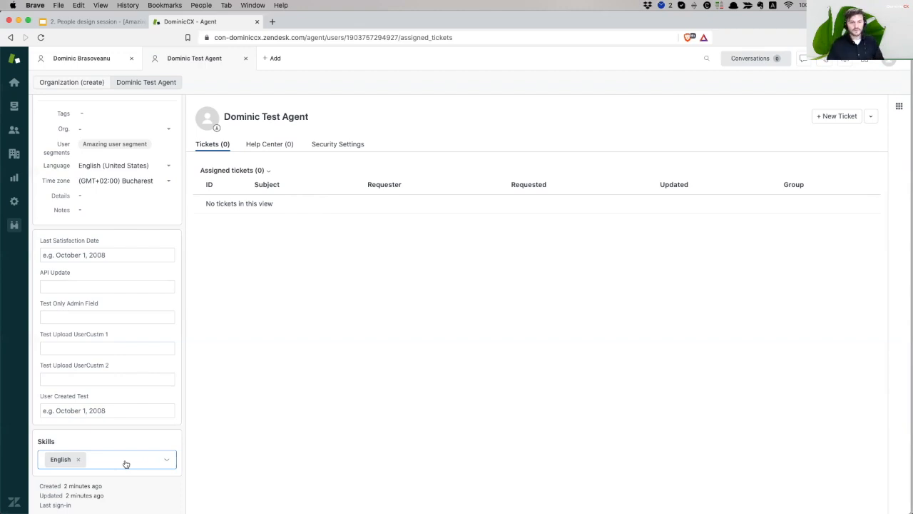
scroll(145, 367, "up", 3)
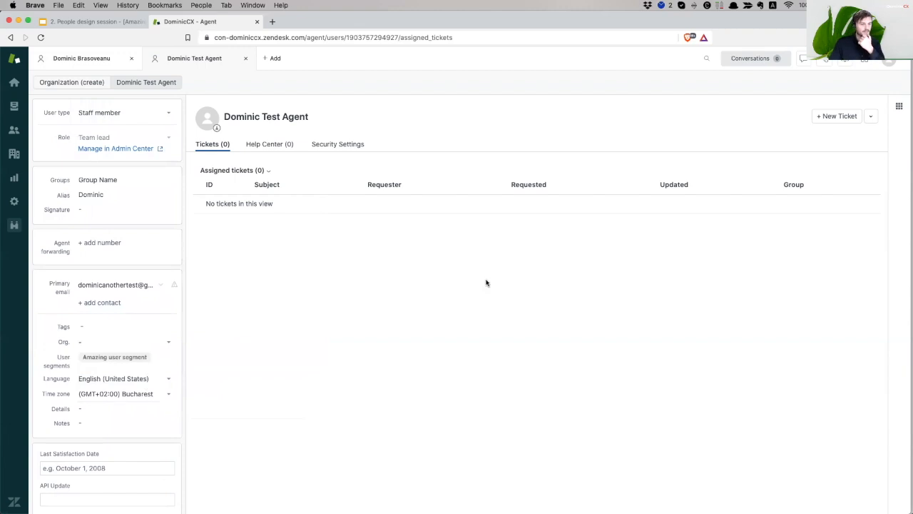
Start a new group in Admin and name it 'German Group'
left_click(14, 201)
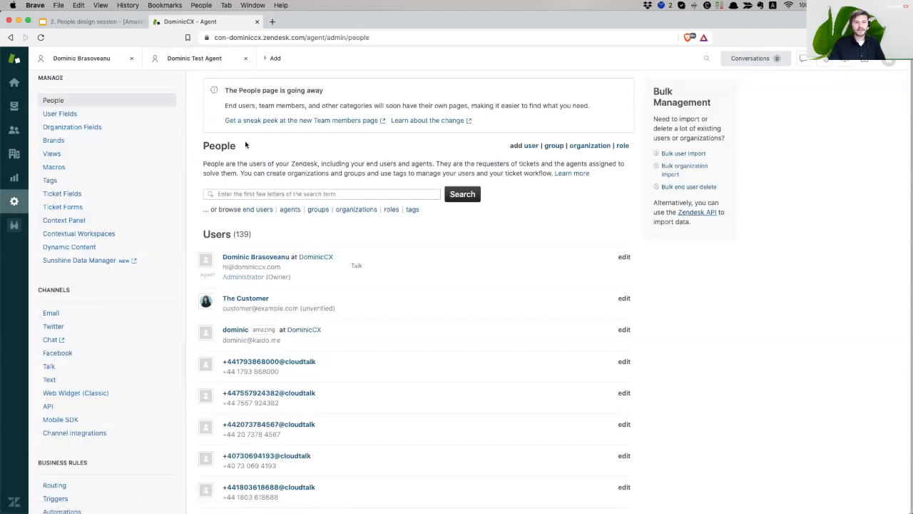
left_click(554, 146)
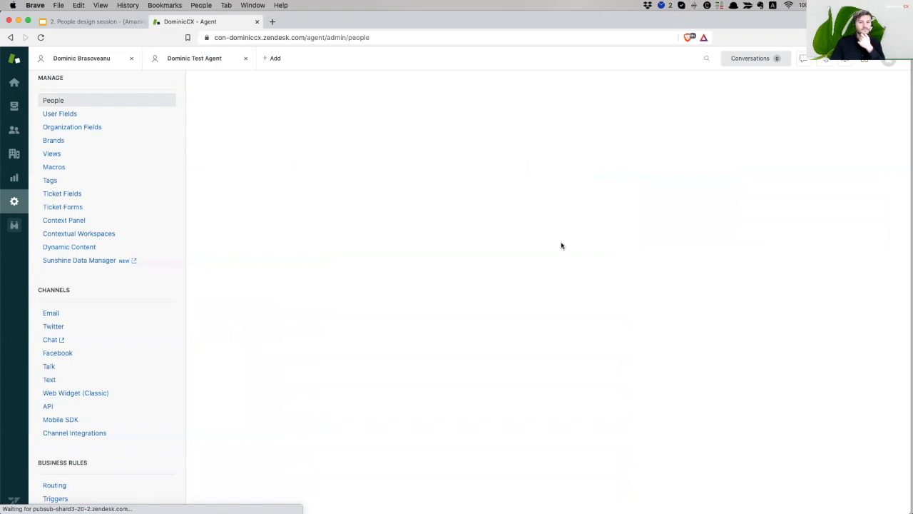
left_click(249, 125)
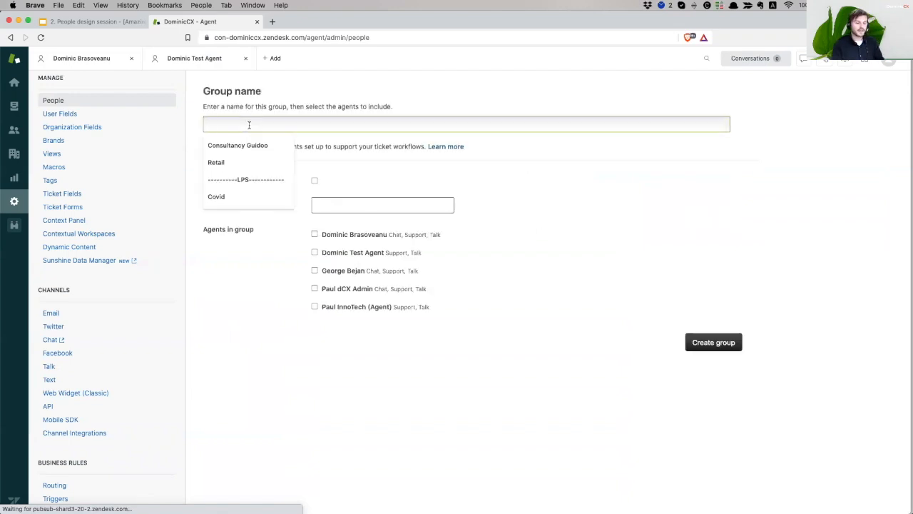
type("My Group")
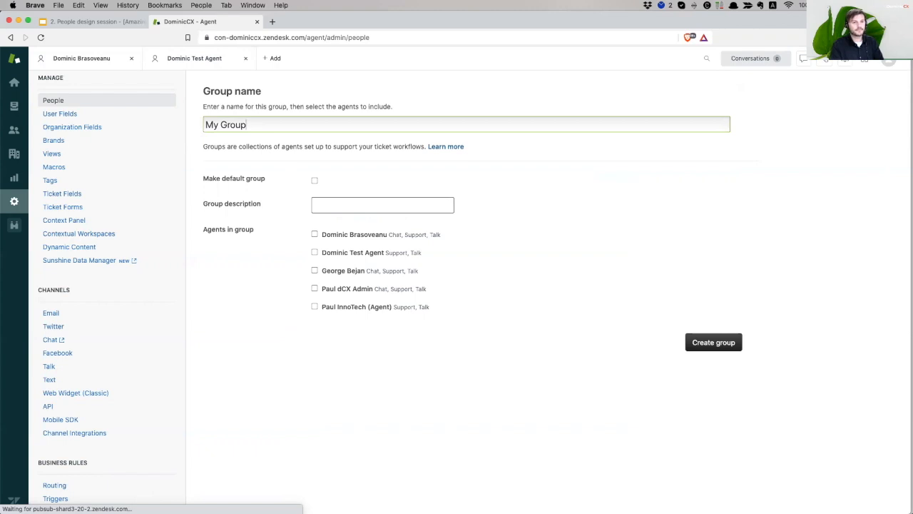
type("German")
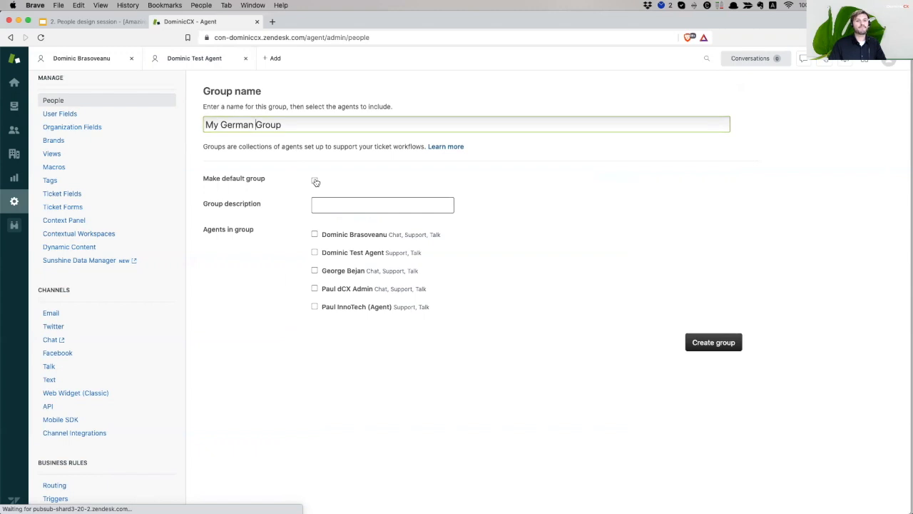
left_click_drag(221, 124, 153, 123)
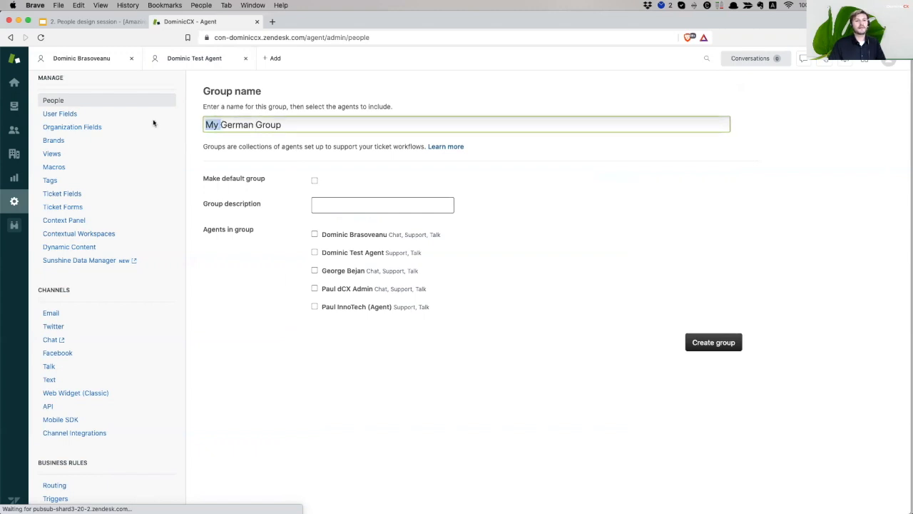
key("BackSpace")
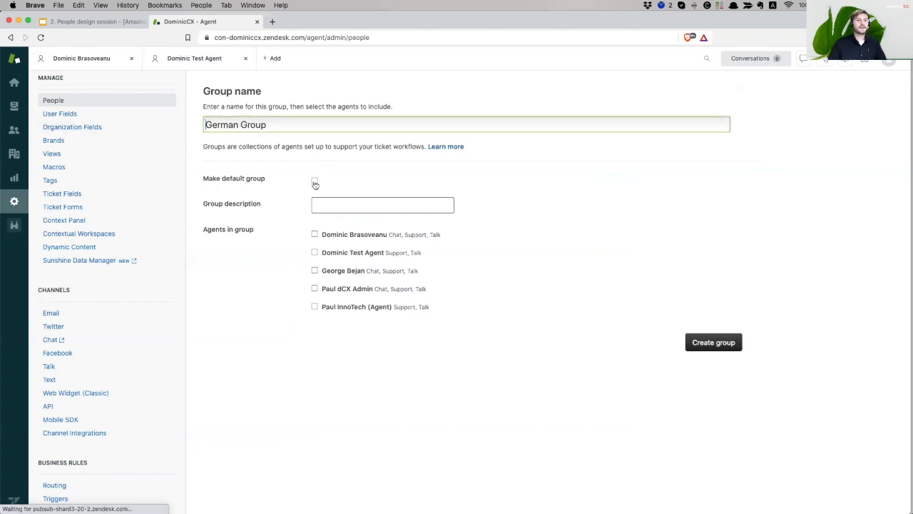
Add the test agent as the only member and create German Group
left_click(391, 204)
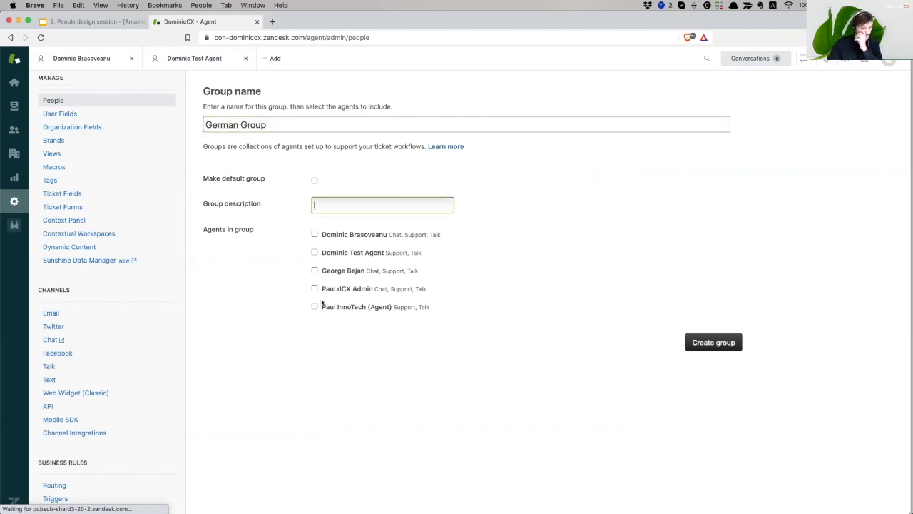
left_click(315, 253)
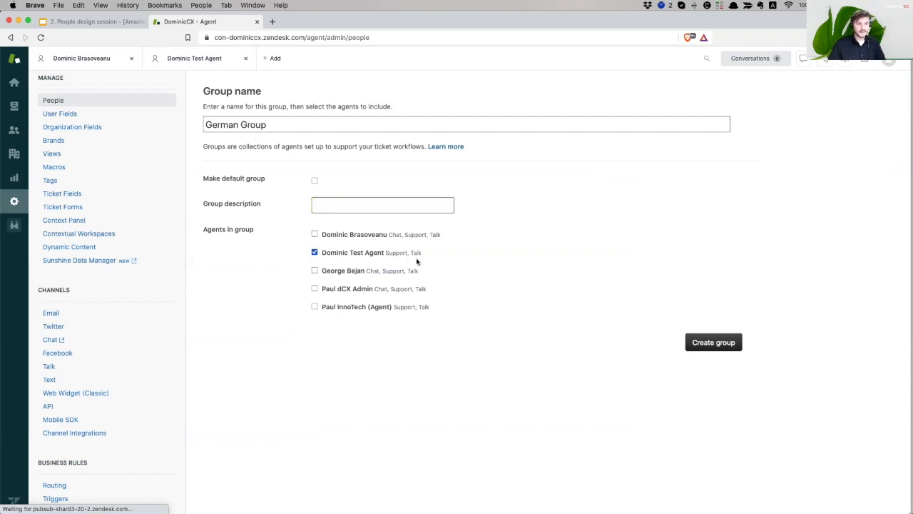
left_click(710, 349)
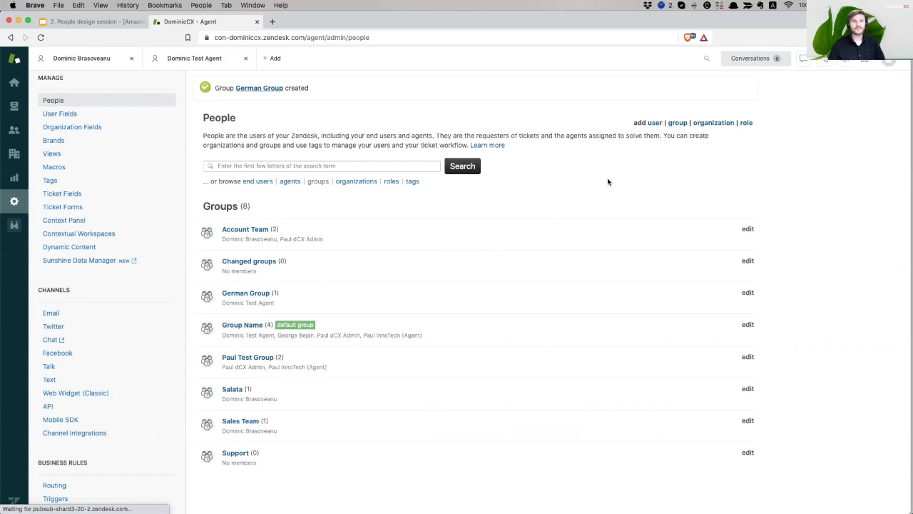
Start a new organization named 'German Organisation'
left_click(709, 122)
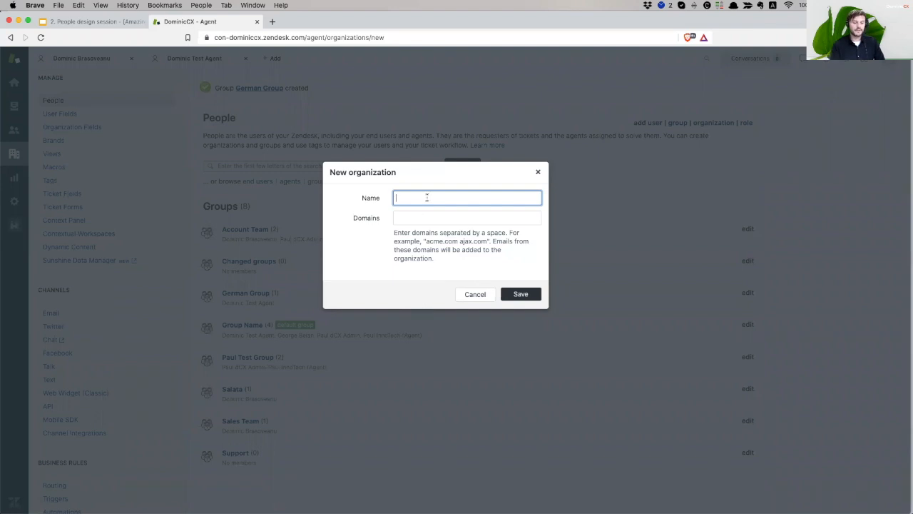
type("Germa")
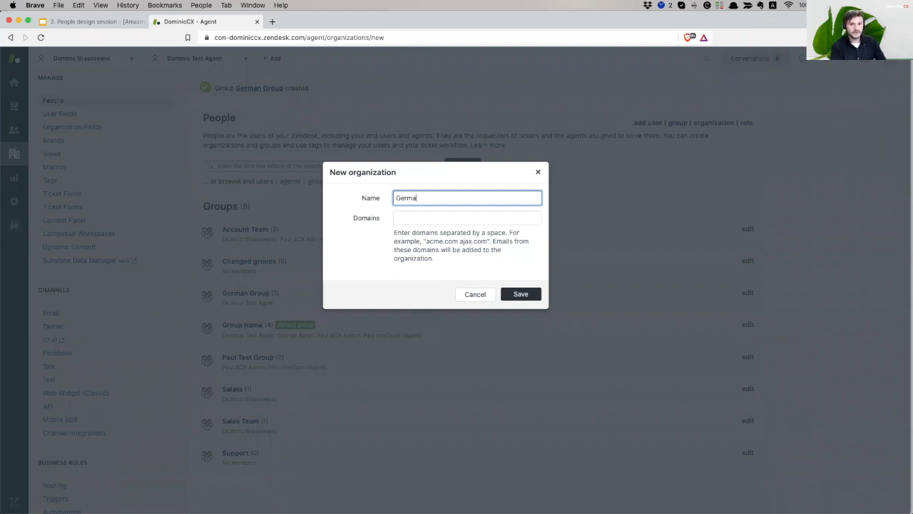
type("n Organisation")
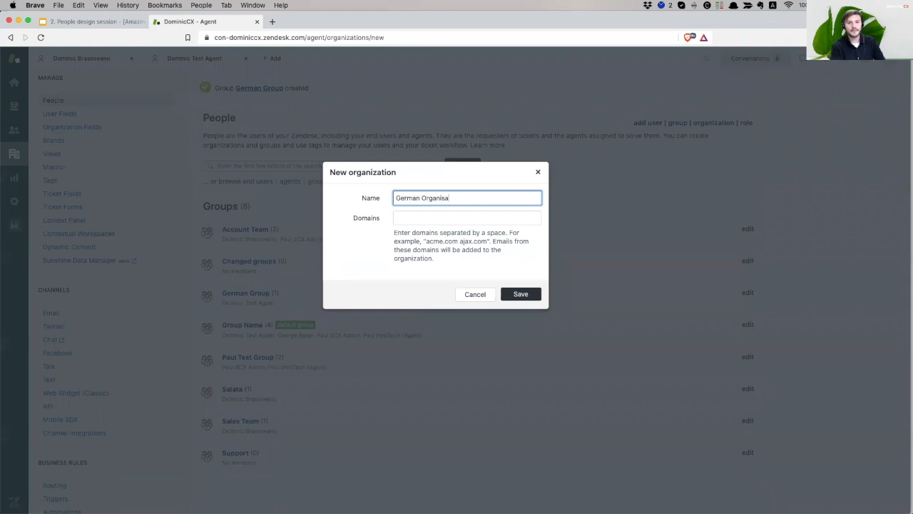
left_click(443, 221)
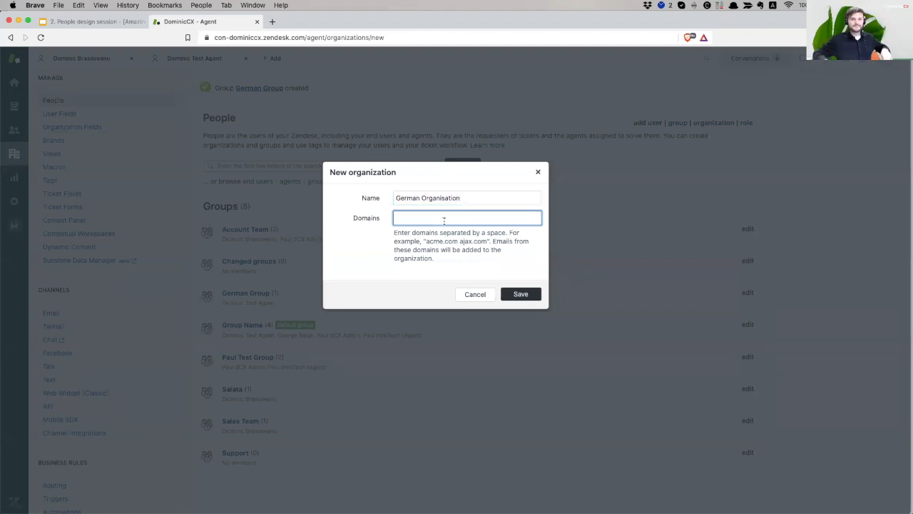
triple_click(487, 199)
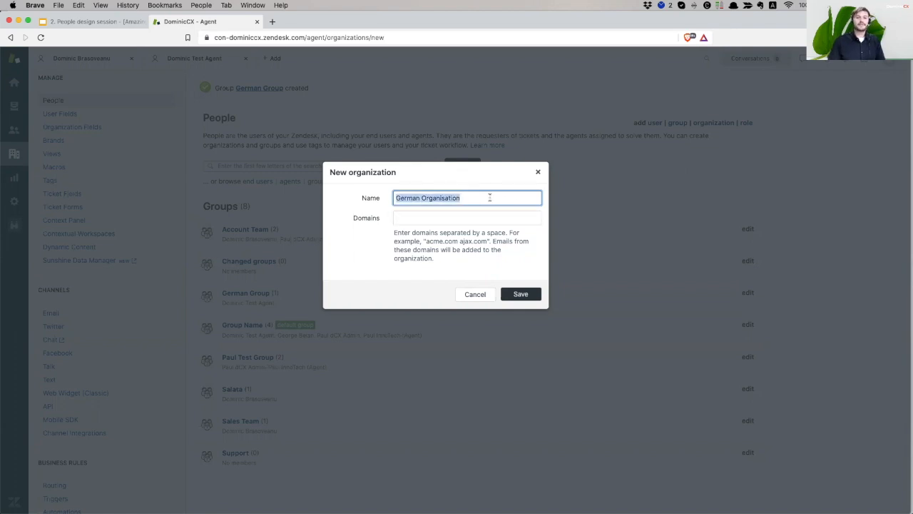
triple_click(479, 201)
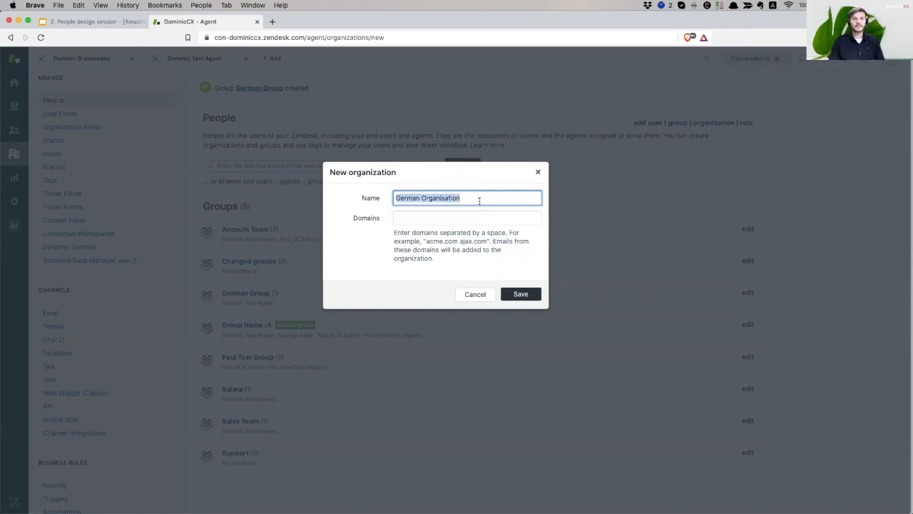
Enter the domains vorwerk.de and traderepublic.de, separated by a space
left_click(461, 219)
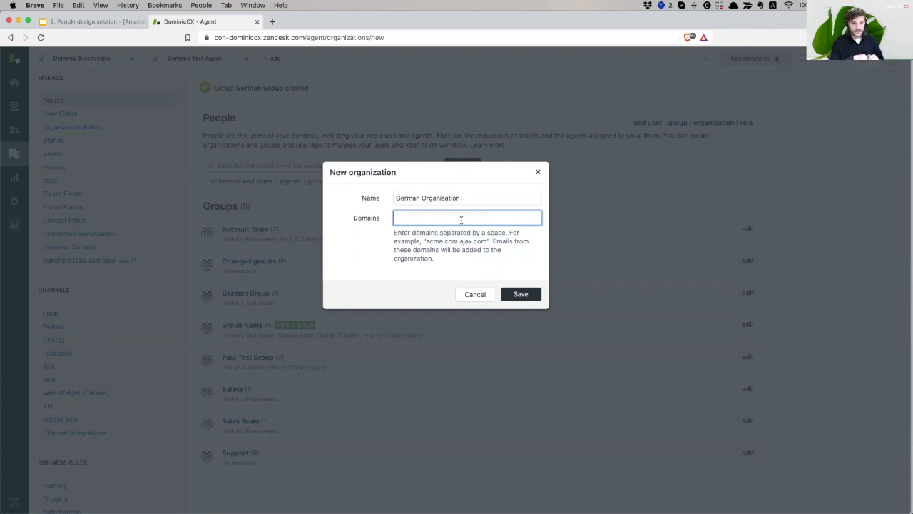
type("vorwerk.de")
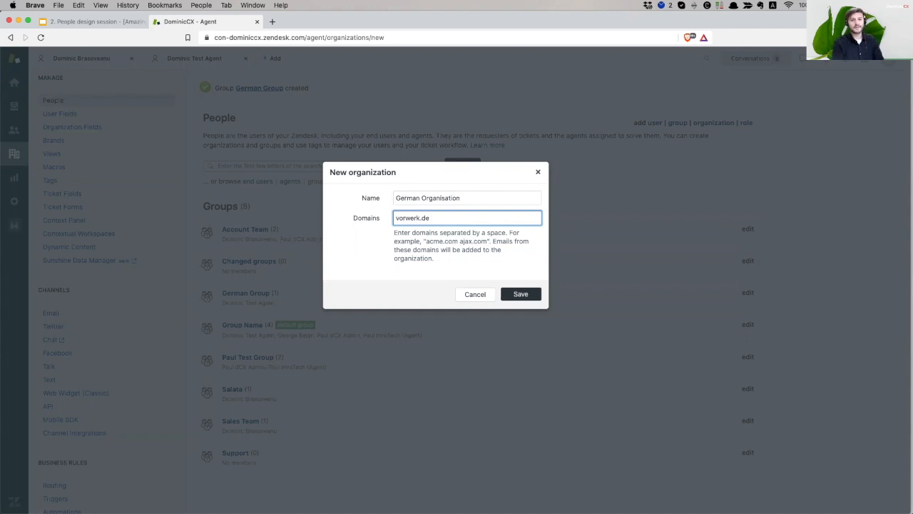
type("traderepublic.de")
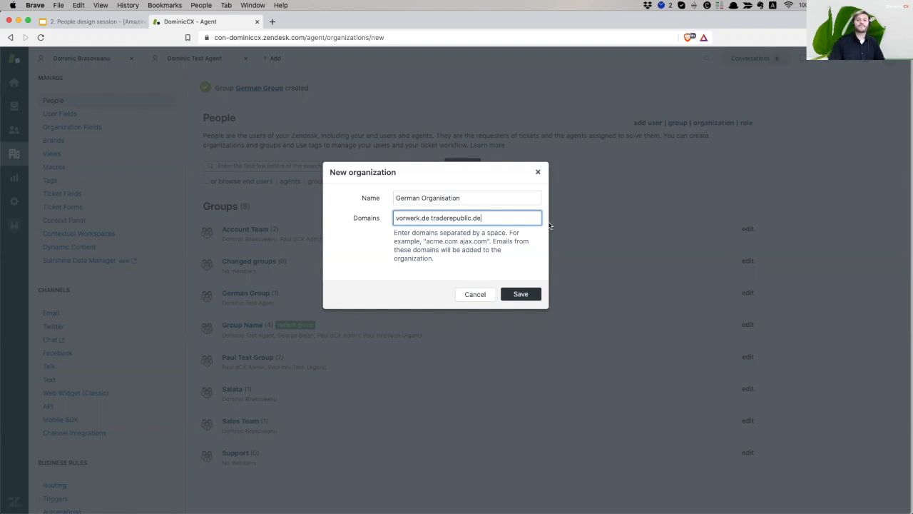
left_click(422, 257)
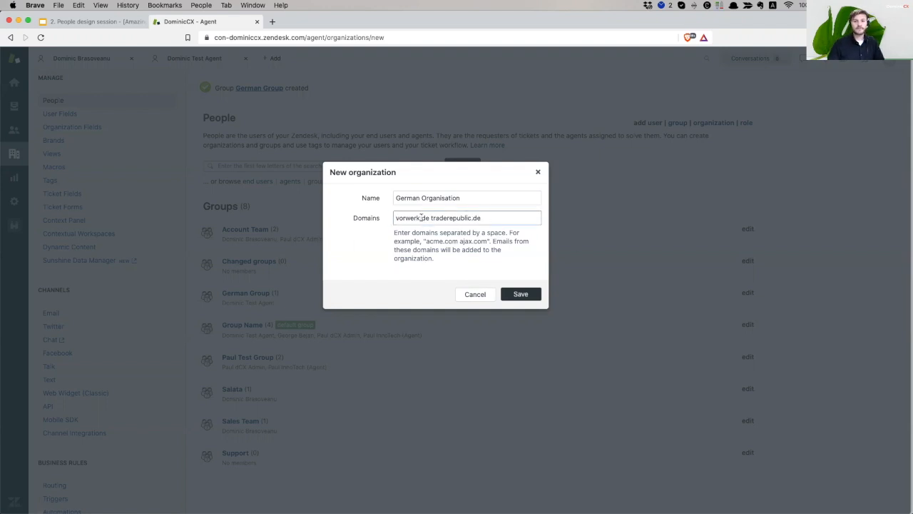
left_click(492, 219)
triple_click(492, 219)
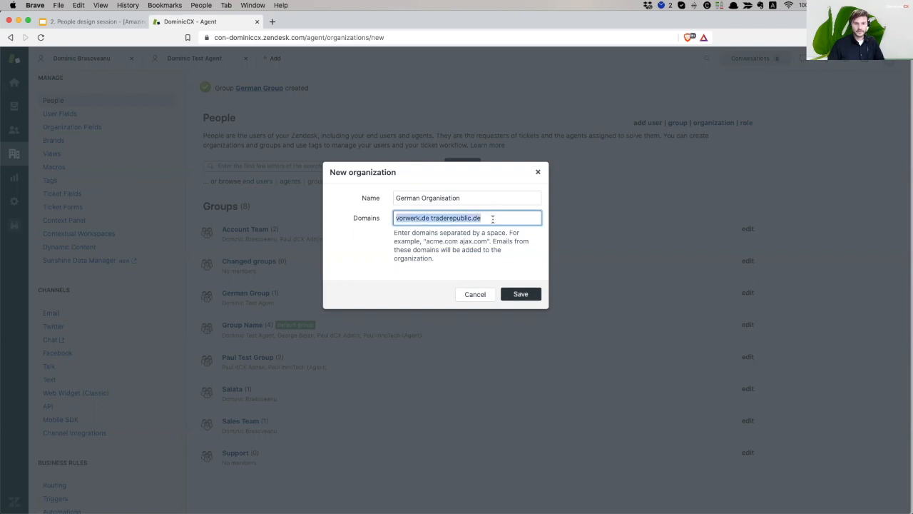
left_click(436, 273)
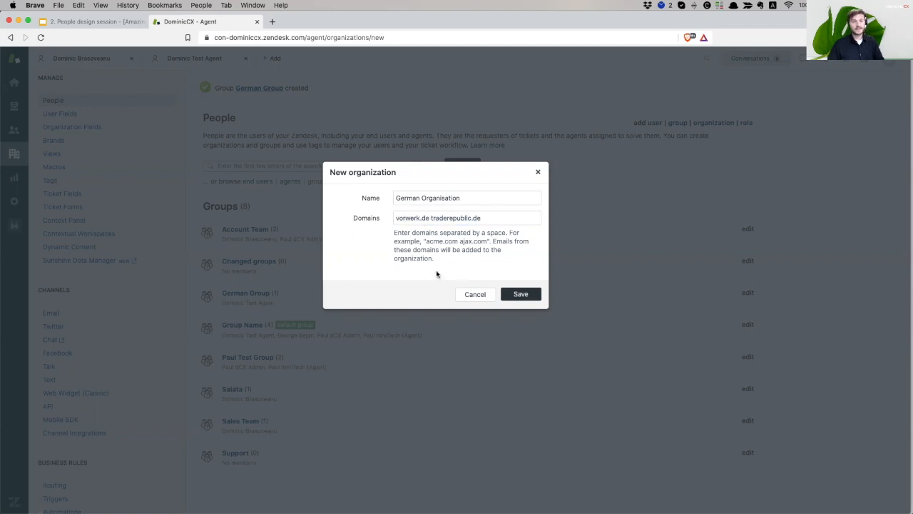
Save German Organisation and give it the organization tag 'test'
left_click(525, 298)
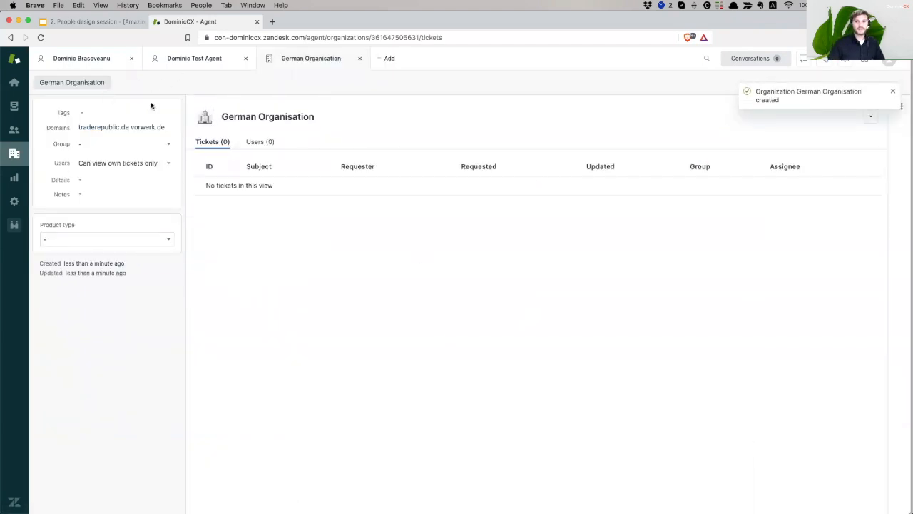
left_click(101, 113)
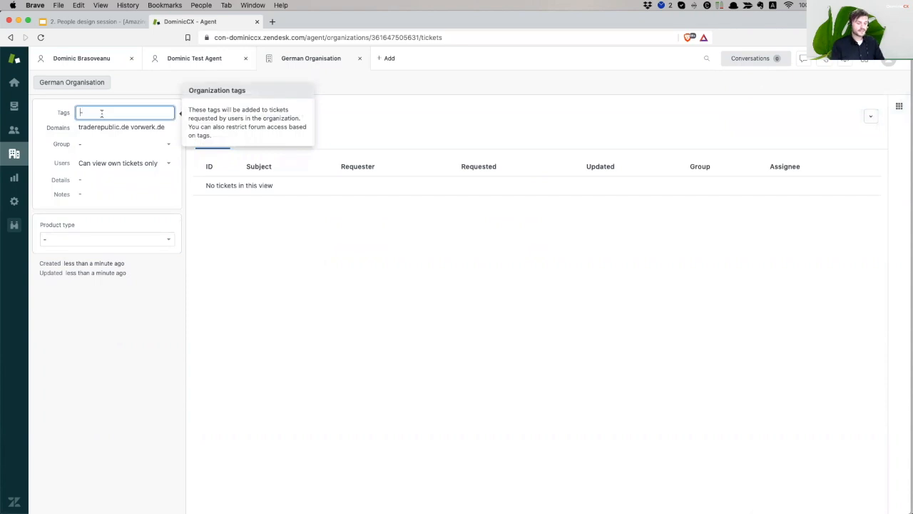
type("test")
key("Return")
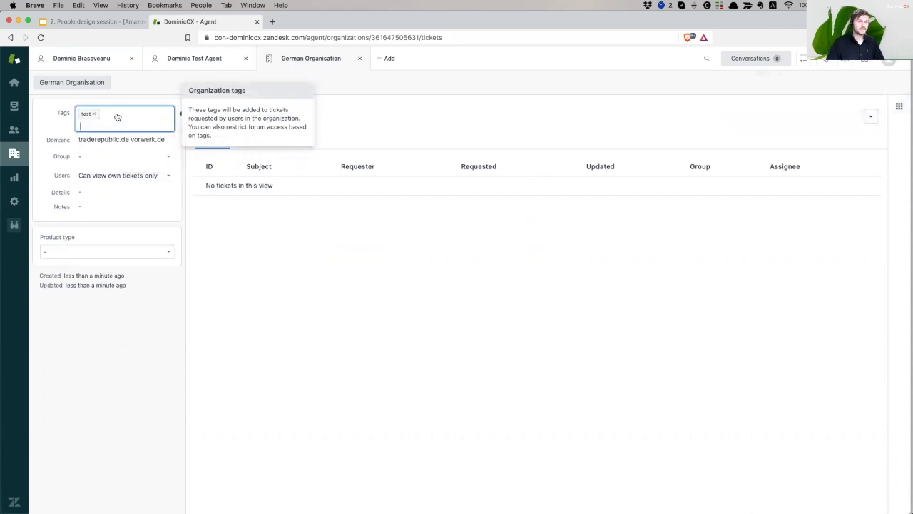
left_click(243, 303)
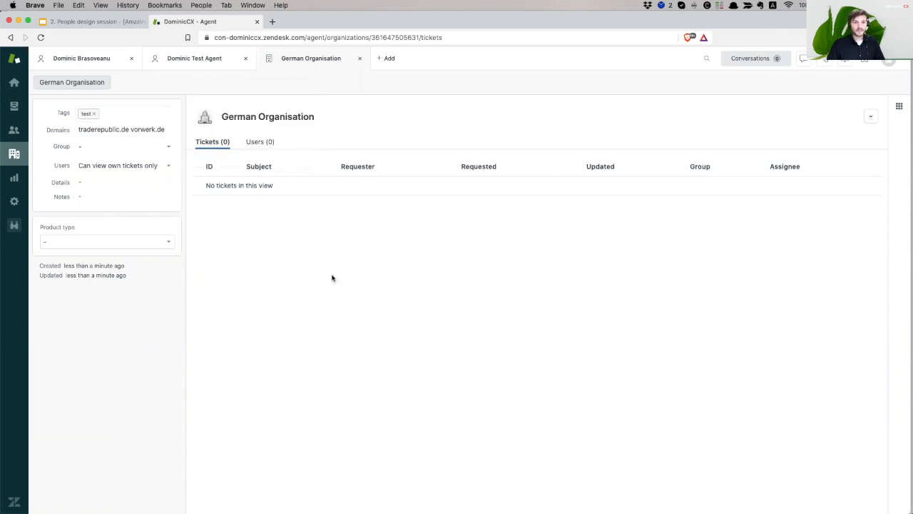
mouse_move(108, 122)
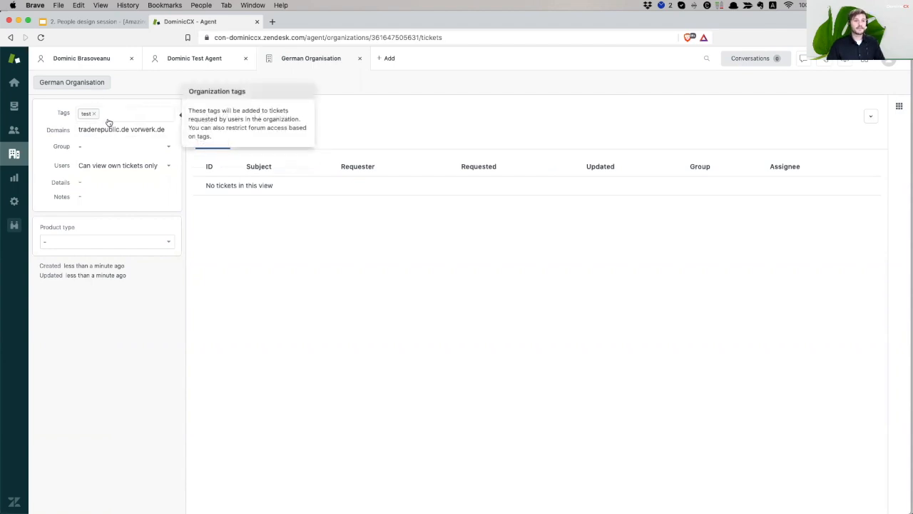
mouse_move(107, 148)
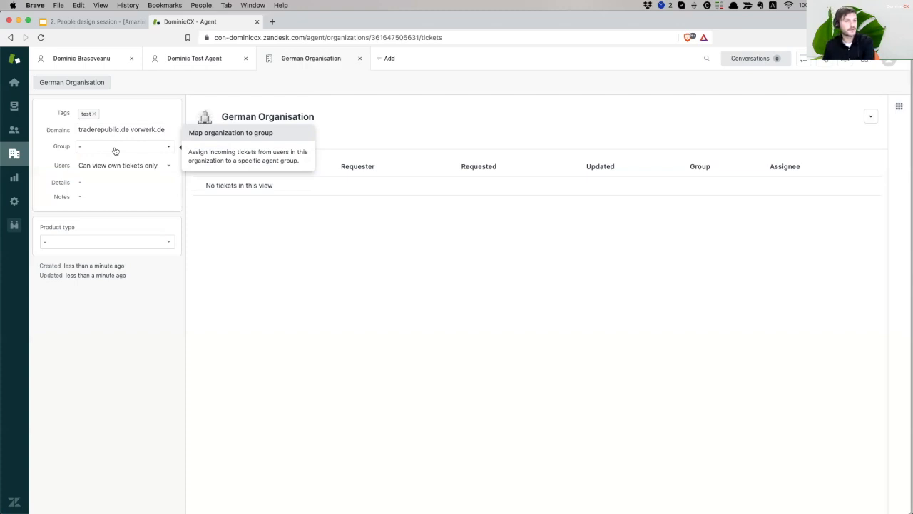
Map the organization to German Group, keeping users limited to their own tickets
left_click(115, 148)
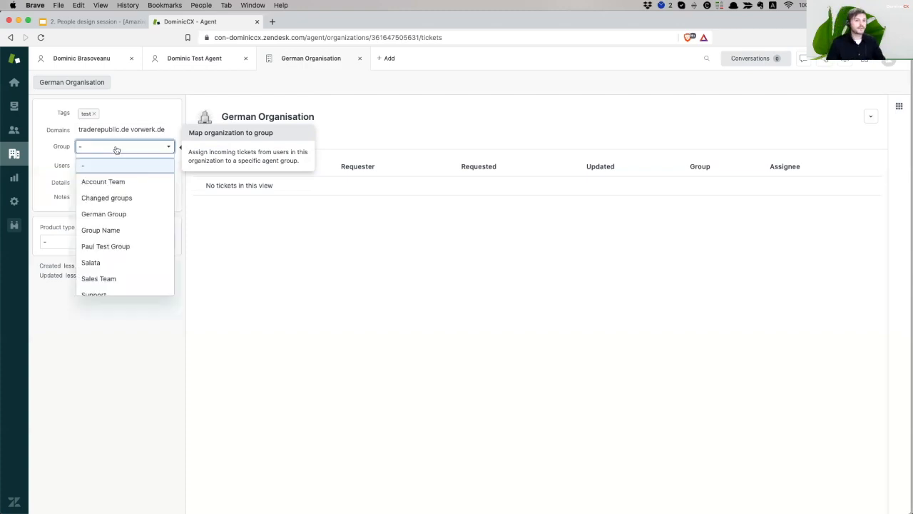
left_click(132, 215)
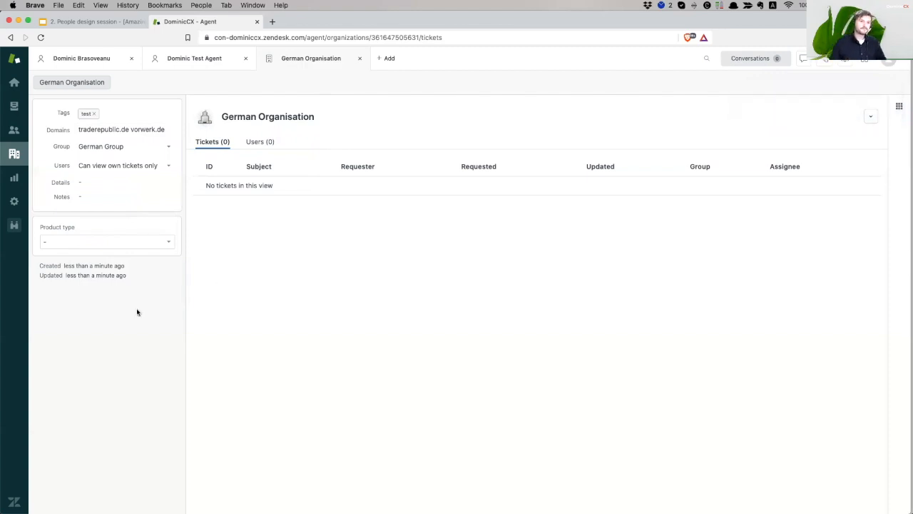
left_click(131, 166)
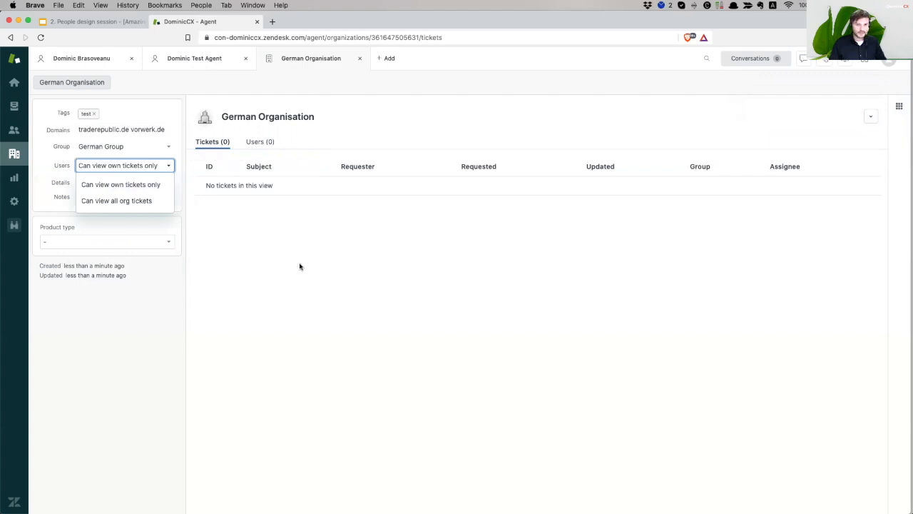
left_click(141, 192)
Leave the organization's details and notes unchanged and return to the admin People page
left_click(104, 181)
left_click(108, 195)
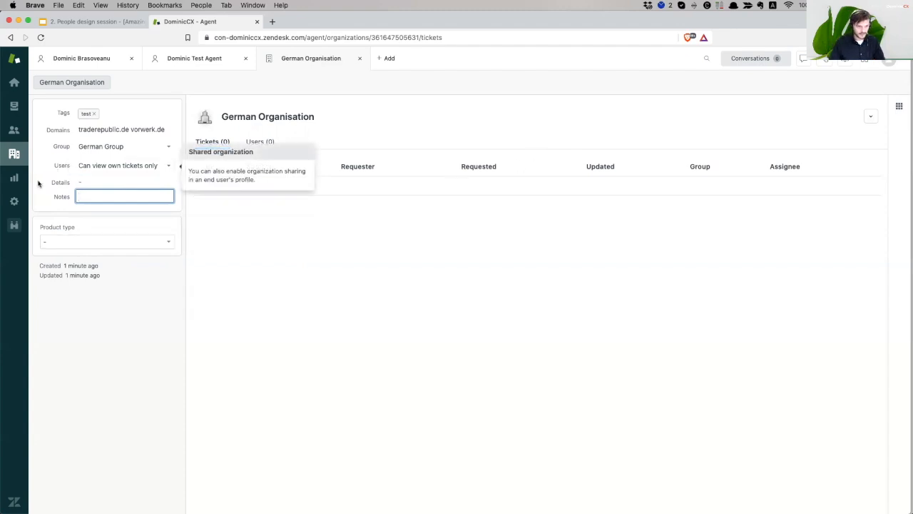
left_click(14, 200)
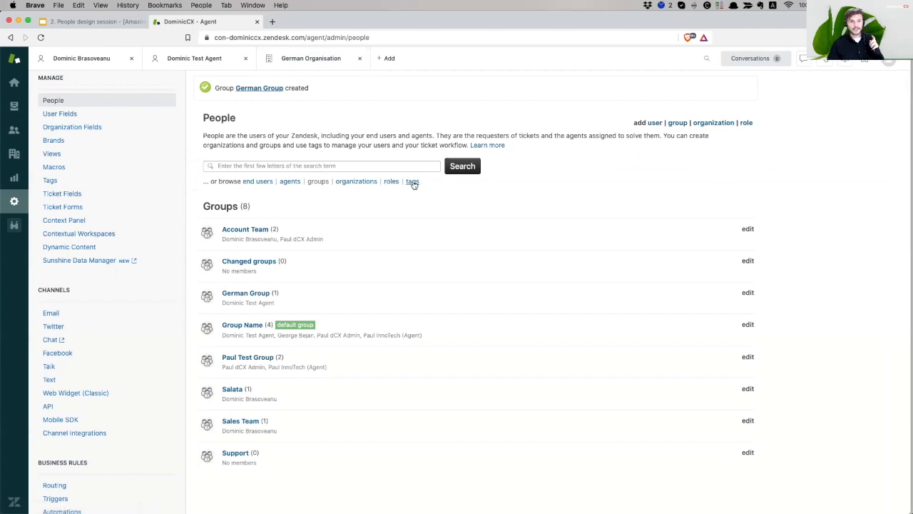
Switch the People page to the roles list showing all 8 roles
left_click(389, 182)
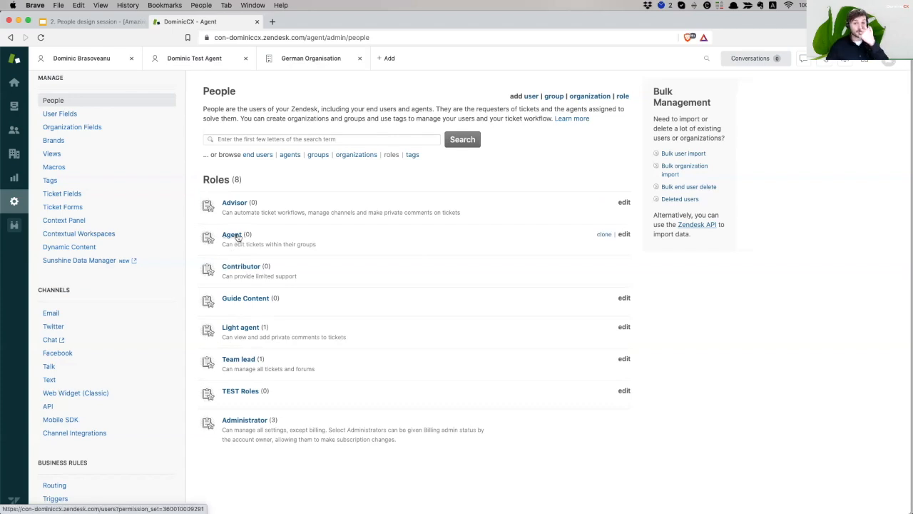
Review the Agent role's description and ticket permissions without changing anything
left_click(623, 236)
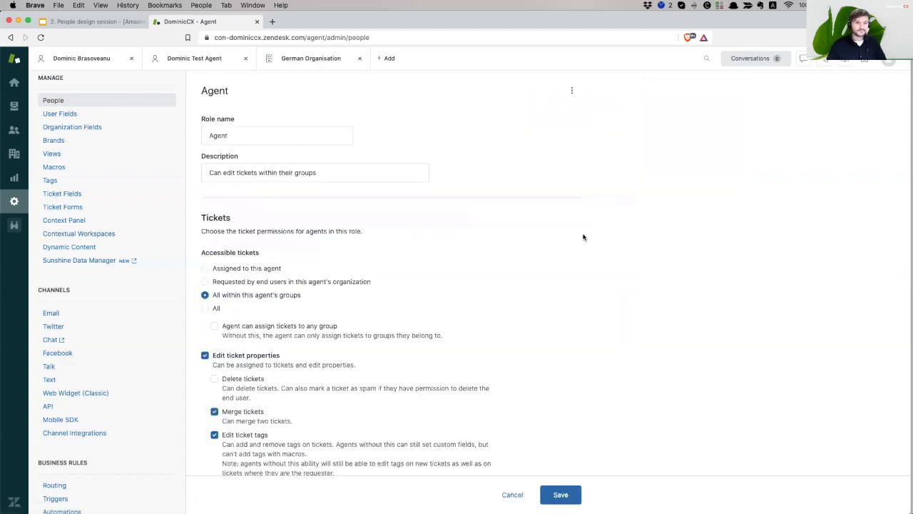
triple_click(330, 172)
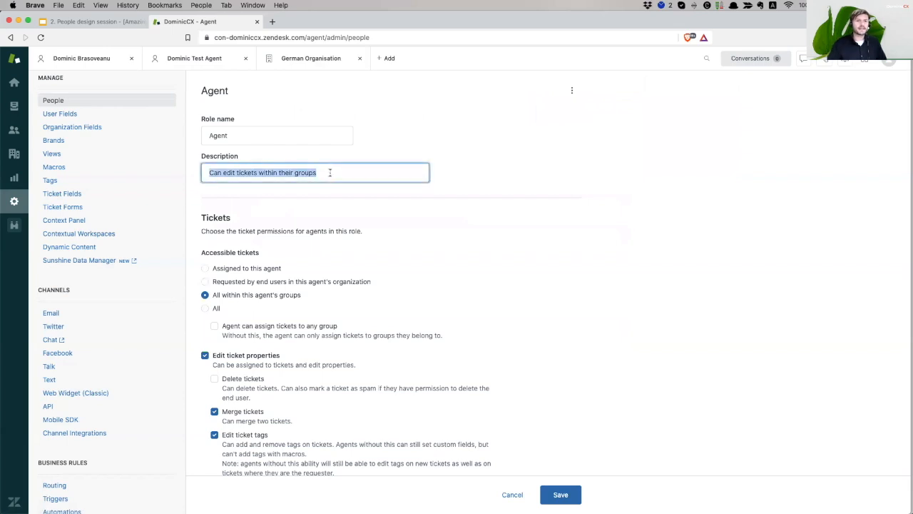
left_click(322, 171)
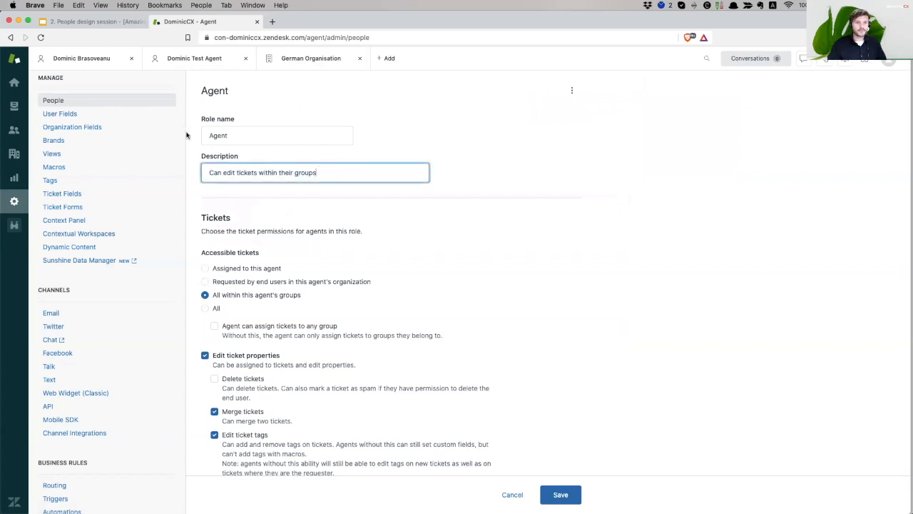
triple_click(343, 171)
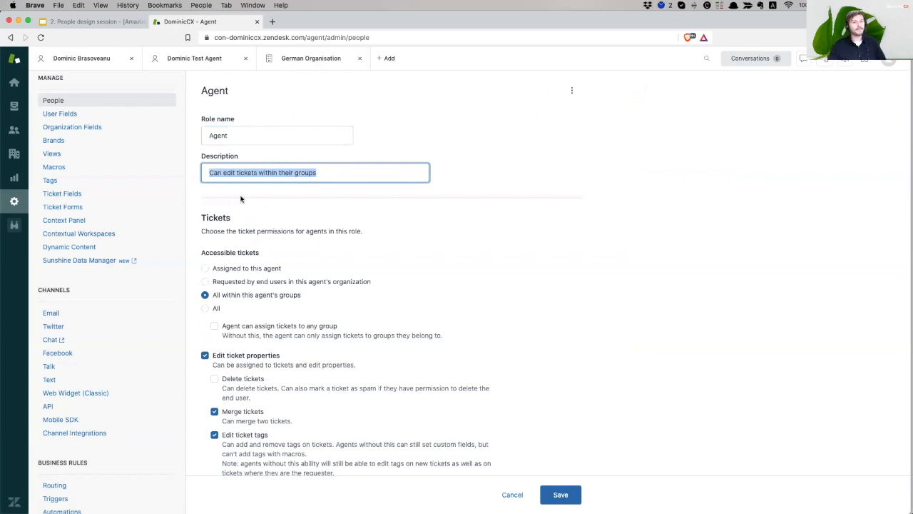
left_click(215, 216)
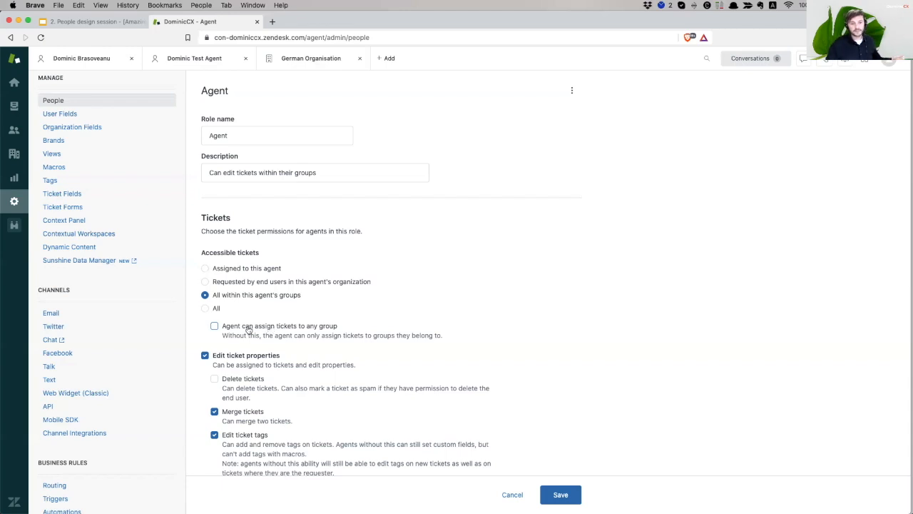
scroll(275, 352, "down", 3)
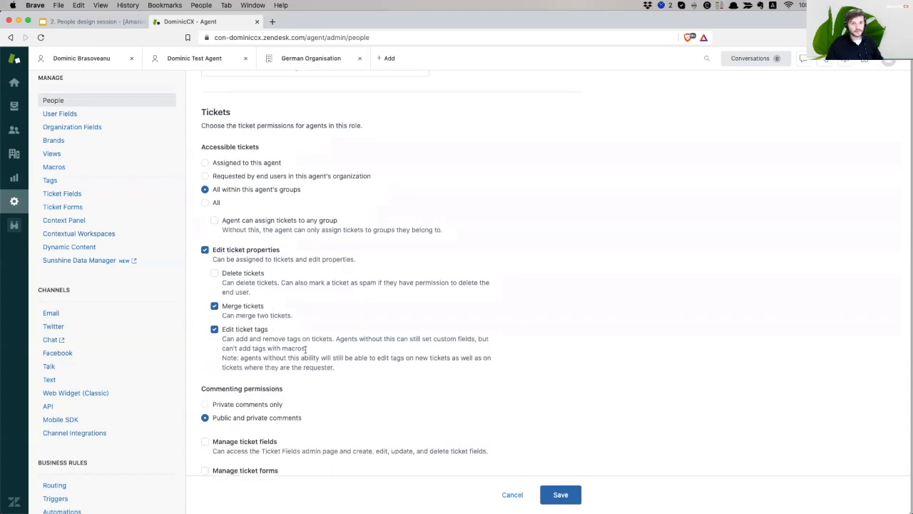
scroll(307, 349, "down", 2)
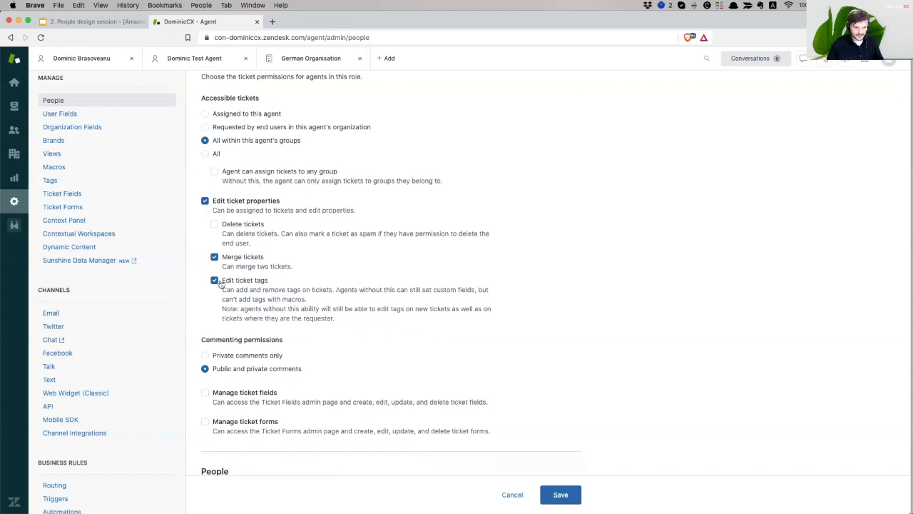
scroll(354, 346, "down", 3)
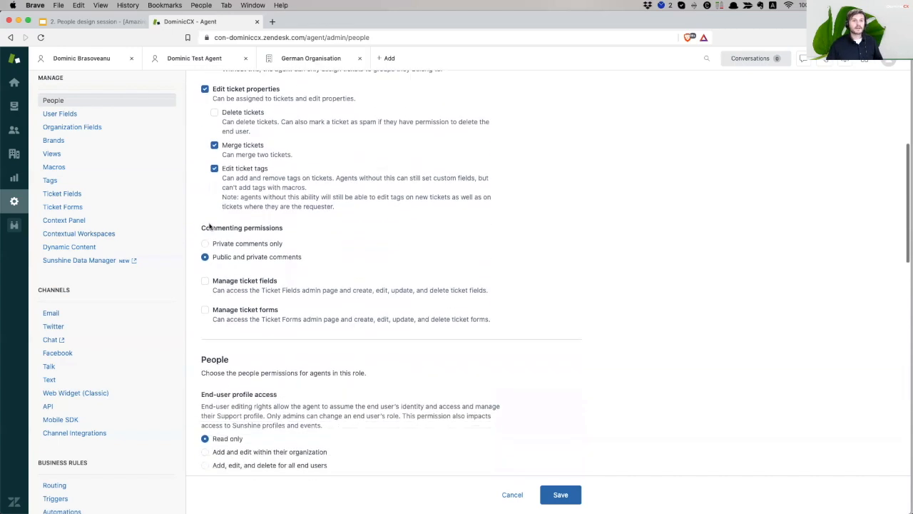
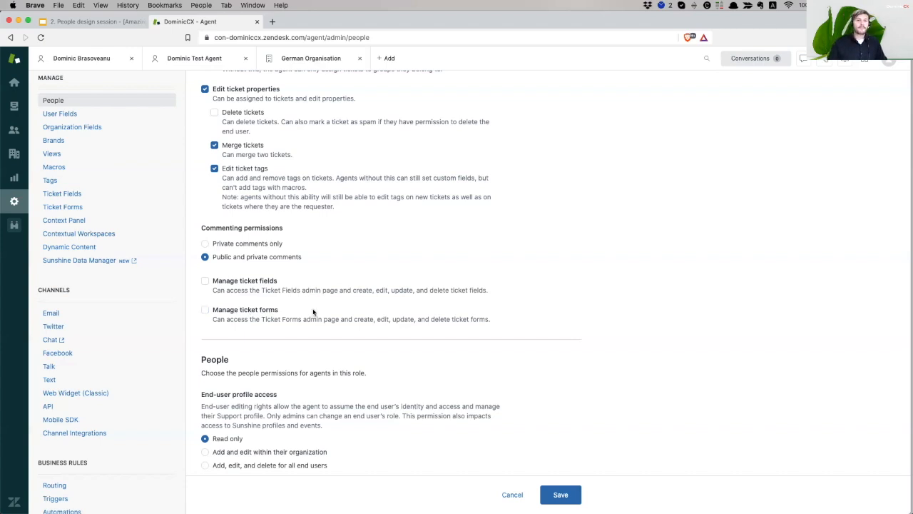
Change the Agent role's Views permission from 'See views only' to 'Add and edit personal views'
scroll(303, 332, "down", 5)
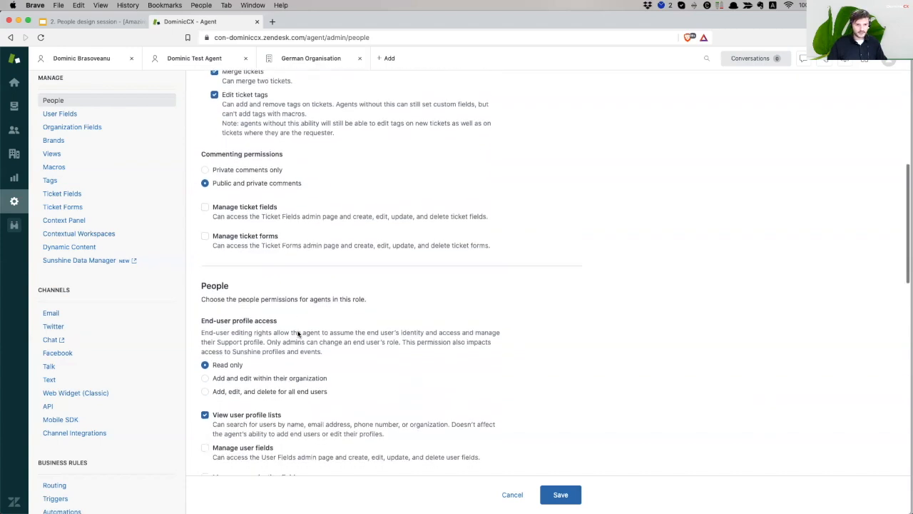
scroll(298, 333, "up", 1)
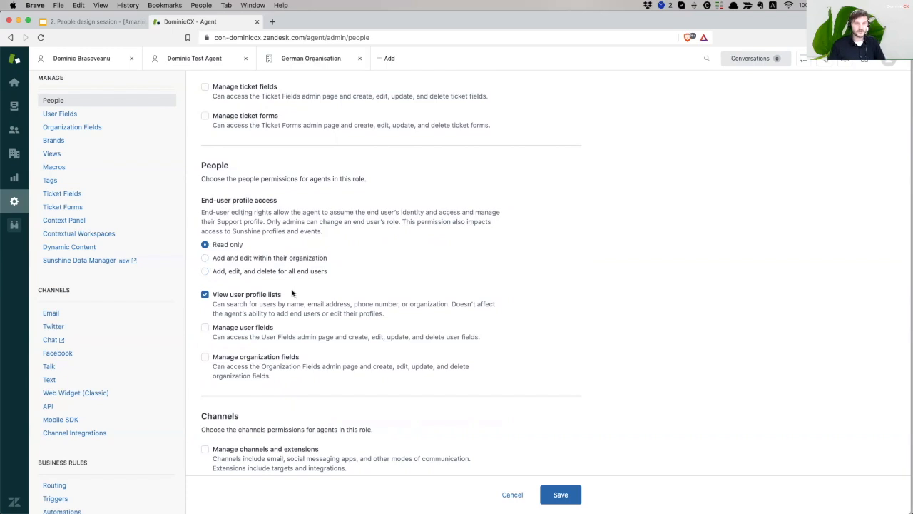
scroll(296, 292, "down", 1)
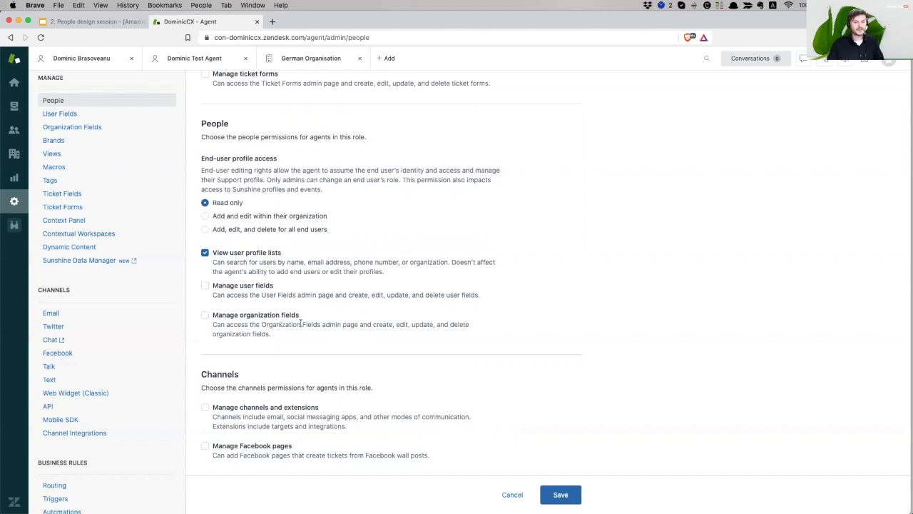
scroll(307, 328, "down", 5)
scroll(311, 332, "down", 1)
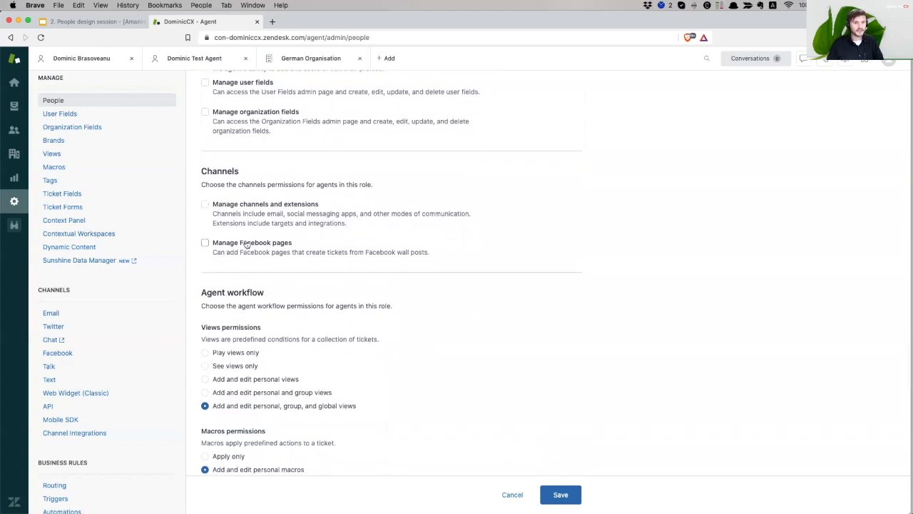
scroll(298, 243, "down", 2)
scroll(298, 243, "down", 1)
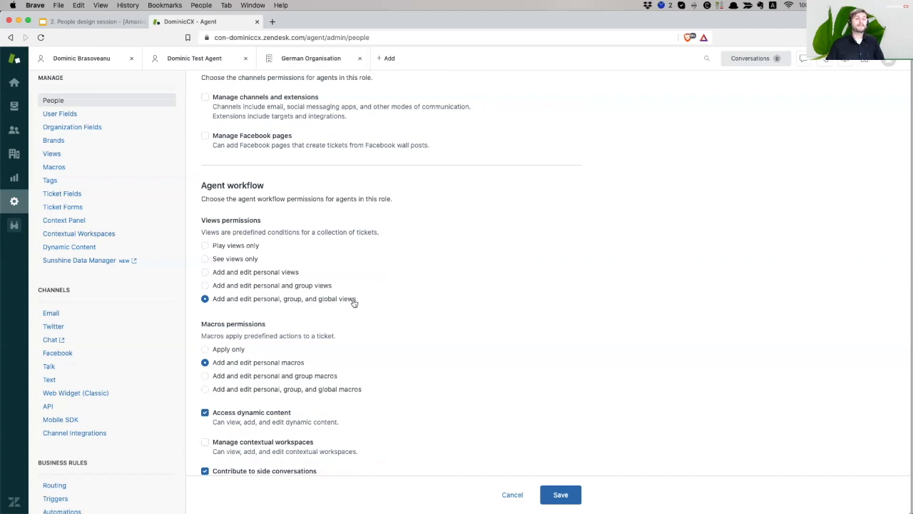
left_click(223, 263)
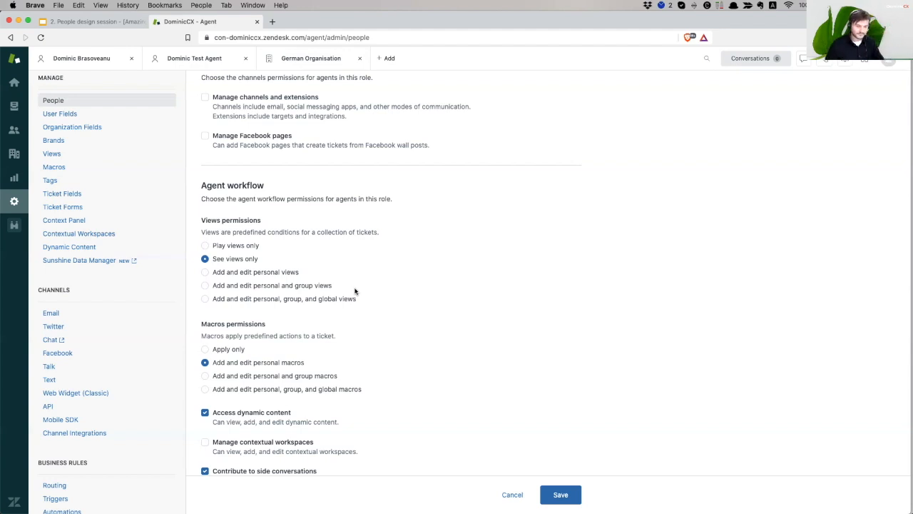
left_click(233, 274)
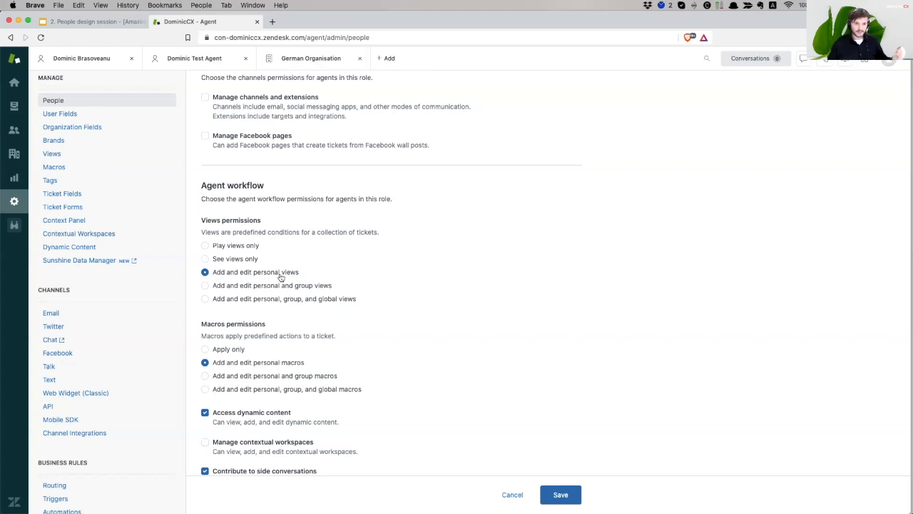
scroll(293, 292, "down", 2)
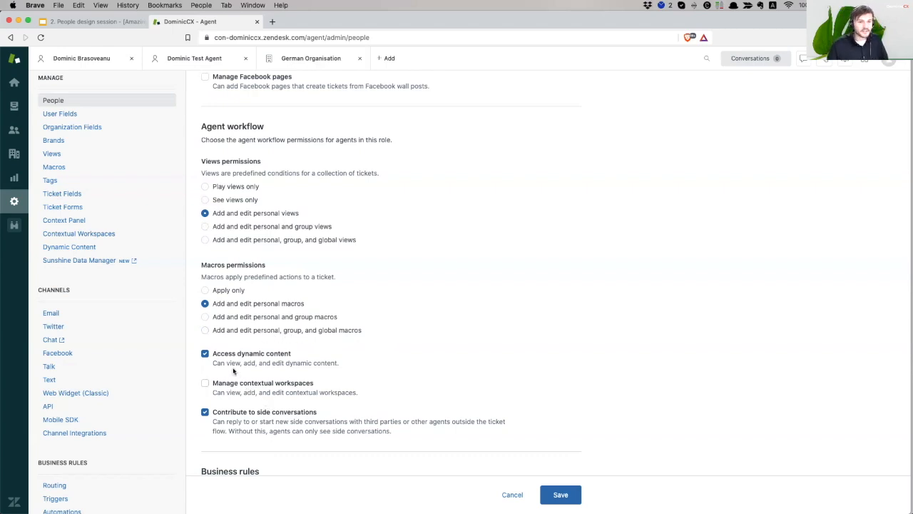
left_click_drag(223, 362, 301, 363)
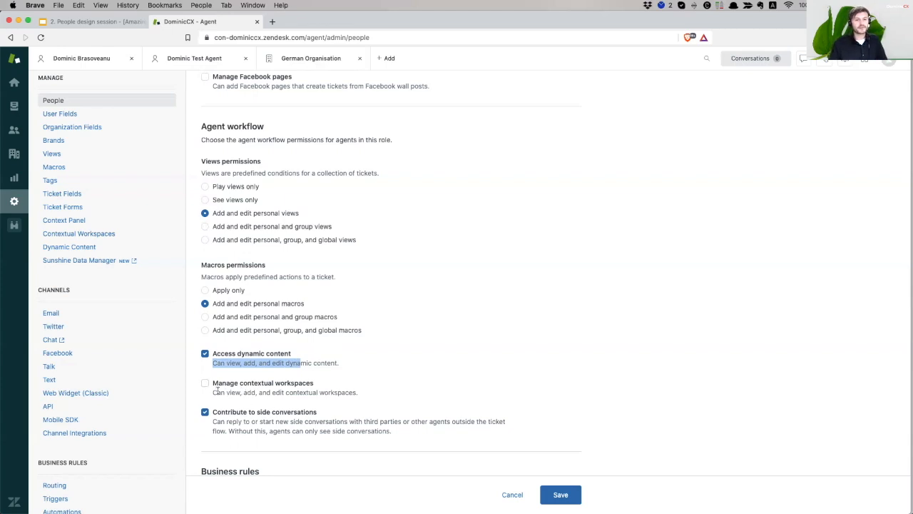
mouse_move(214, 393)
left_mouse_down()
mouse_move(344, 393)
mouse_move(214, 392)
left_mouse_up()
left_click(345, 392)
left_click(240, 392)
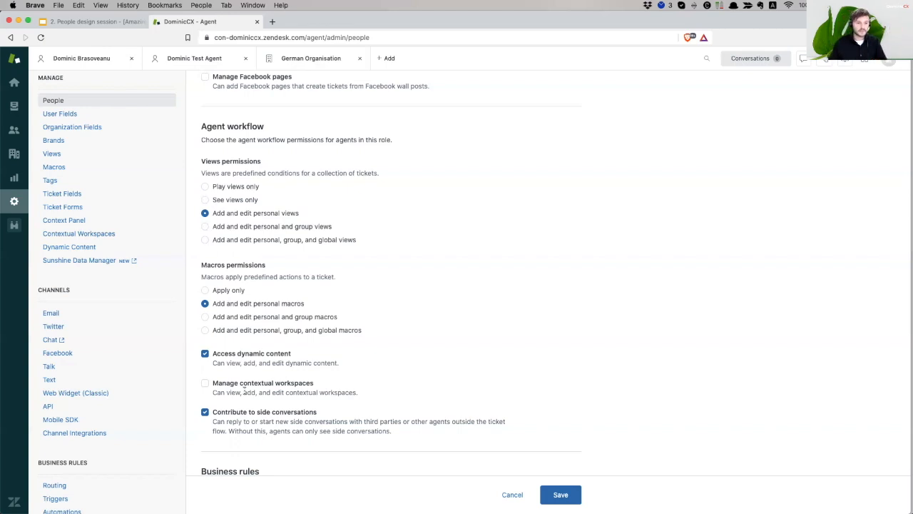
scroll(355, 412, "down", 5)
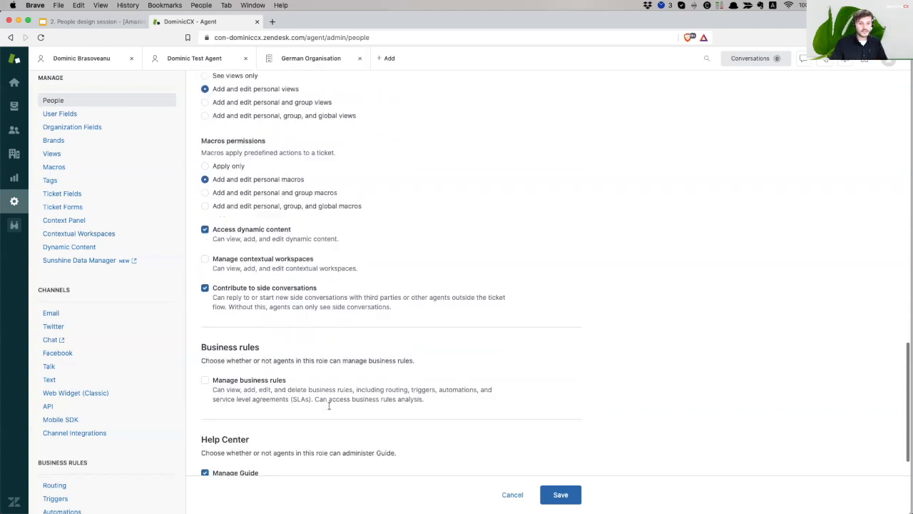
scroll(328, 405, "down", 2)
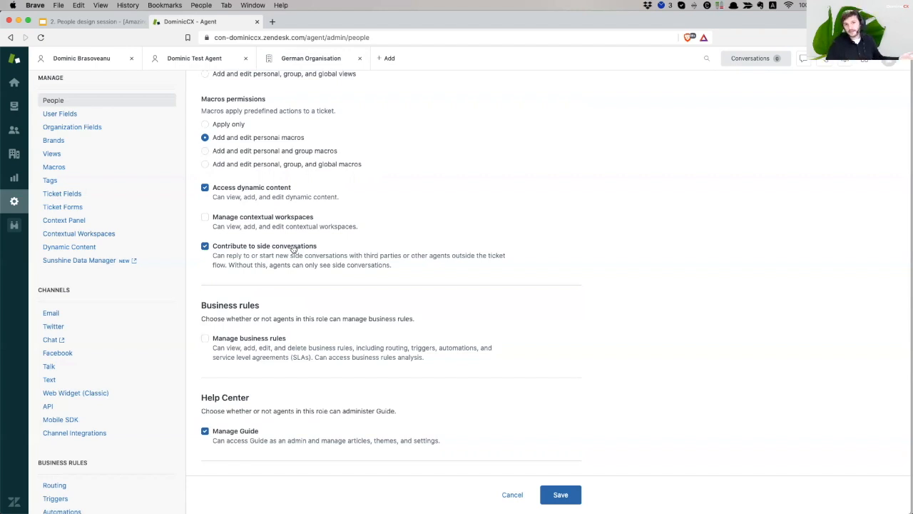
scroll(256, 288, "down", 2)
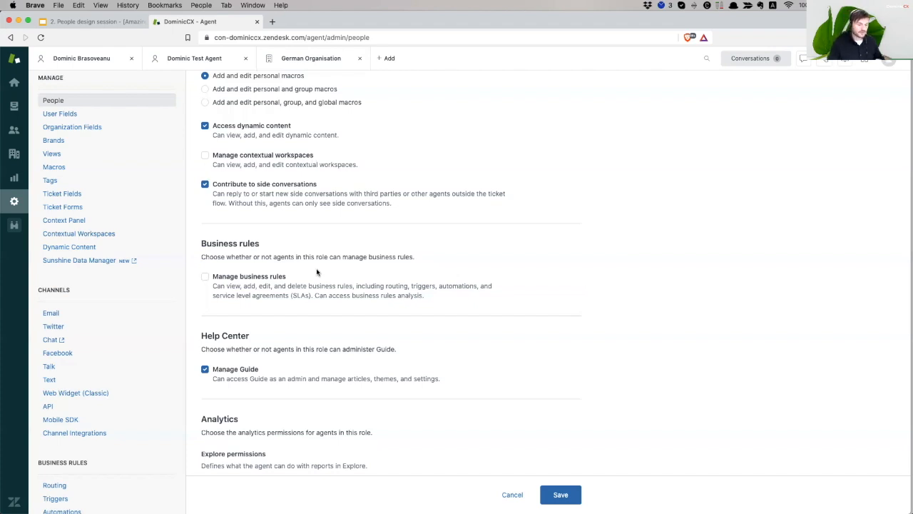
scroll(316, 272, "down", 3)
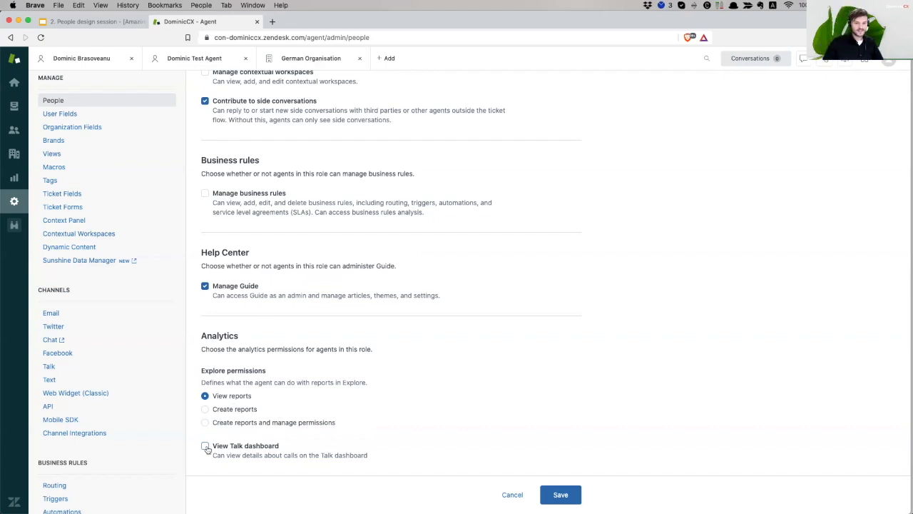
Save the updated Agent role and open Bulk user import in a new tab
left_click(563, 494)
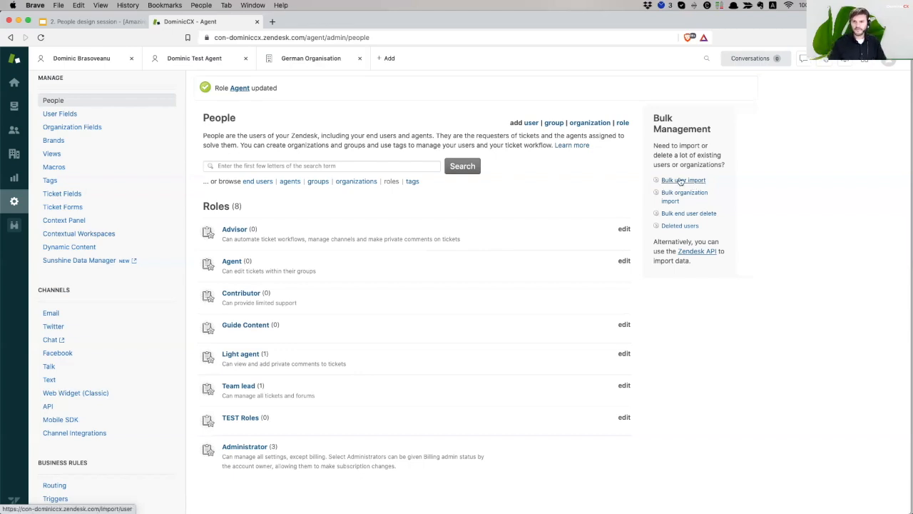
left_click(680, 180)
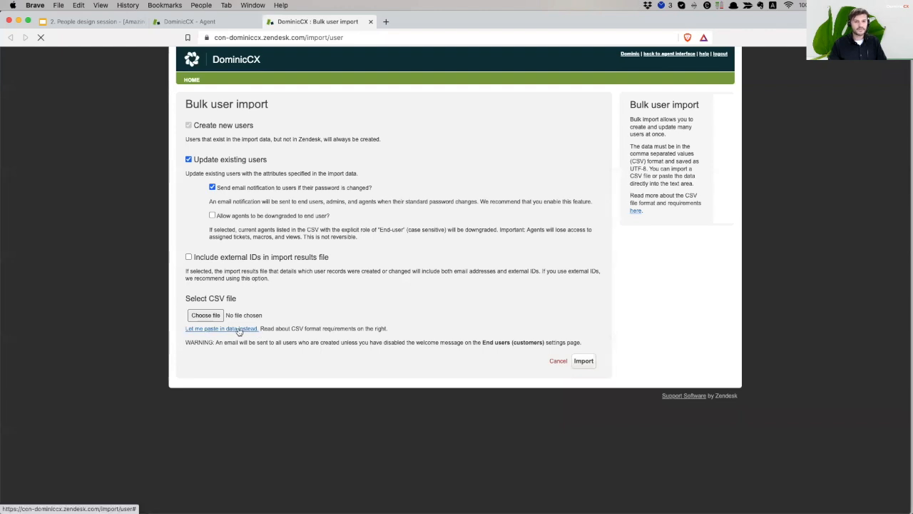
Open the help article on CSV format requirements for bulk user import
left_click(635, 213)
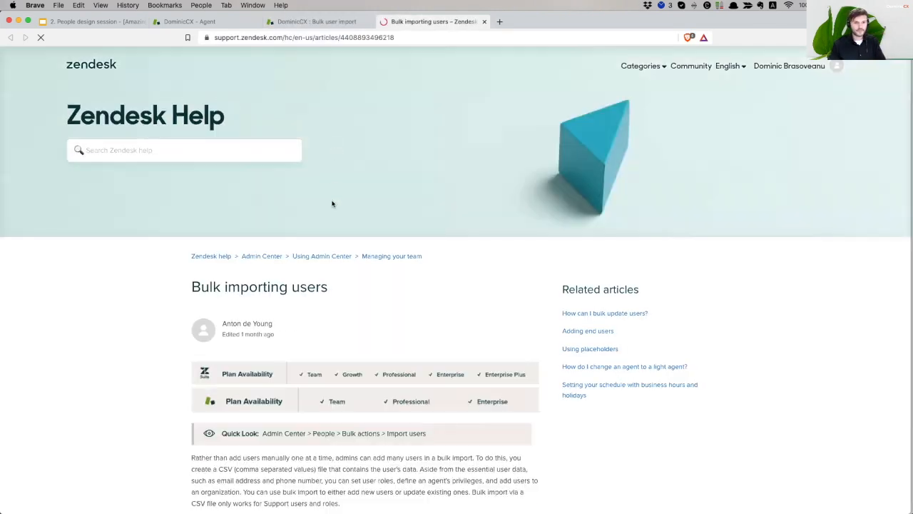
Read the Bulk importing users article down to its sample CSV attachments, then return to the import page
scroll(341, 308, "down", 12)
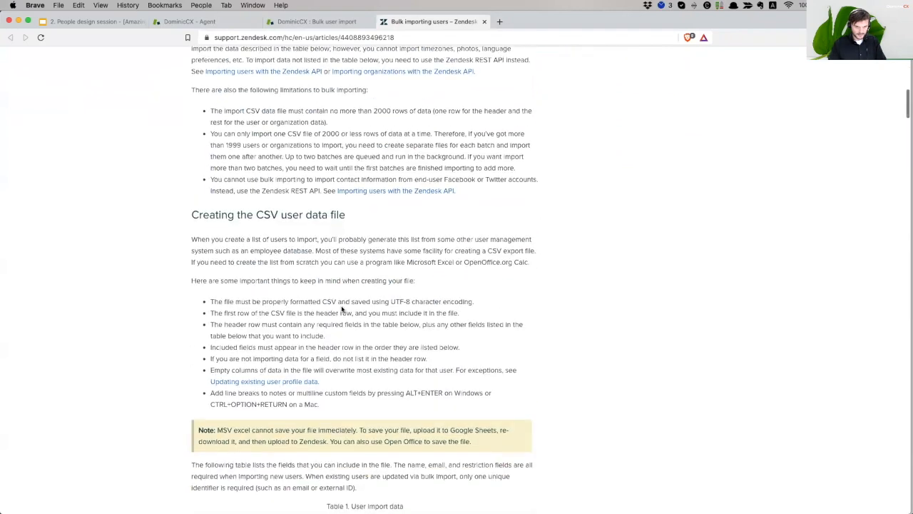
scroll(341, 308, "down", 15)
scroll(340, 307, "down", 15)
scroll(341, 307, "down", 15)
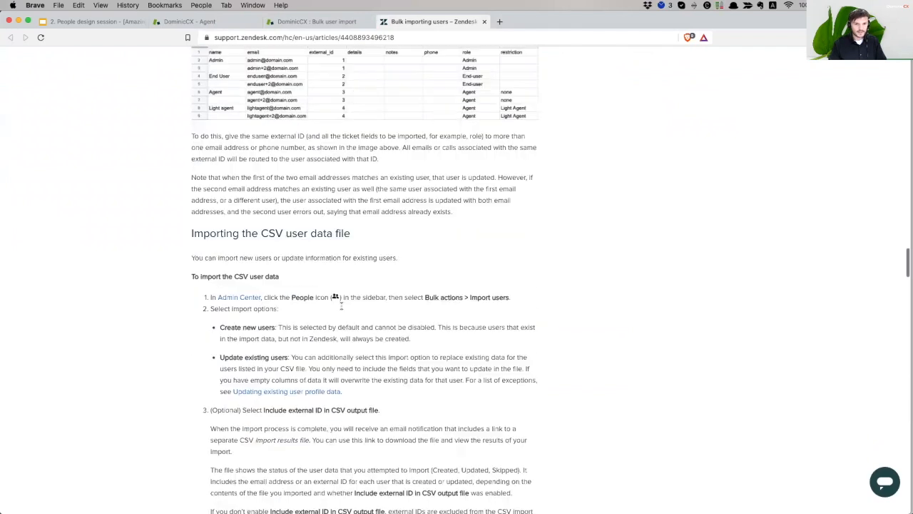
scroll(341, 307, "down", 5)
scroll(341, 308, "down", 10)
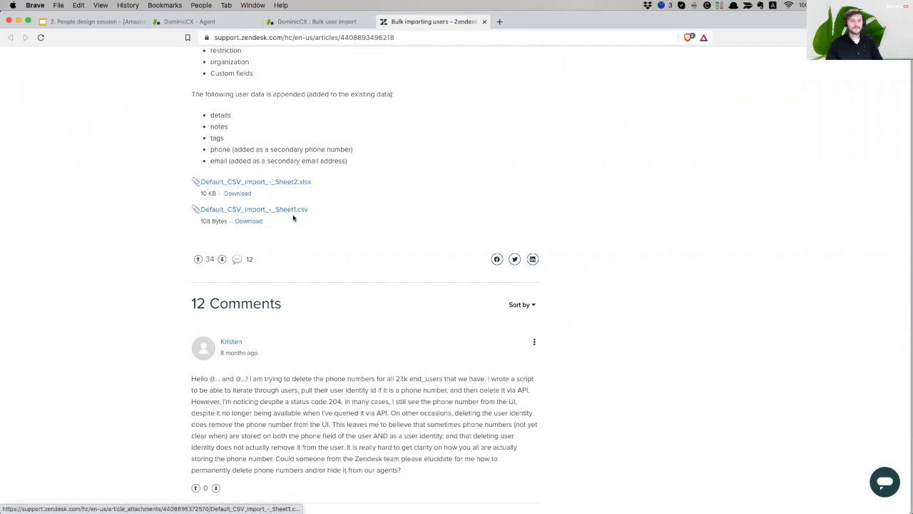
left_click(324, 23)
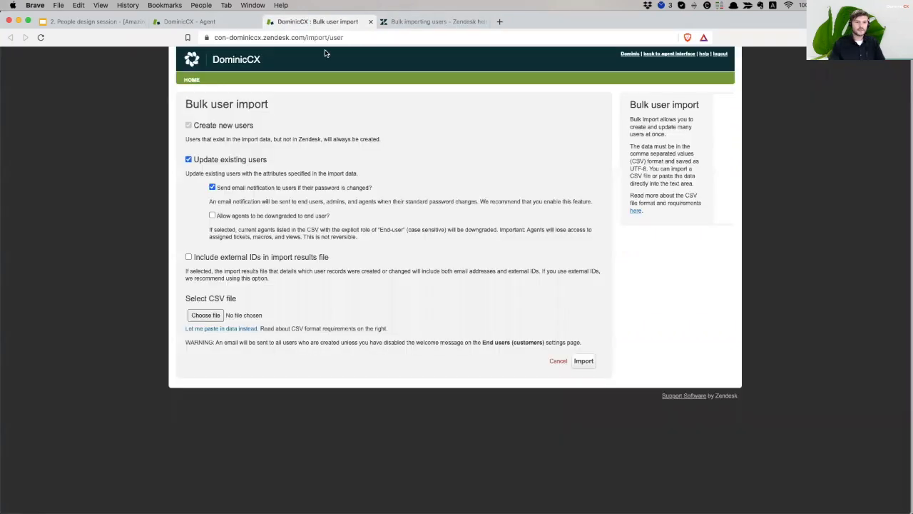
Go back to the People admin page tab
left_click(243, 22)
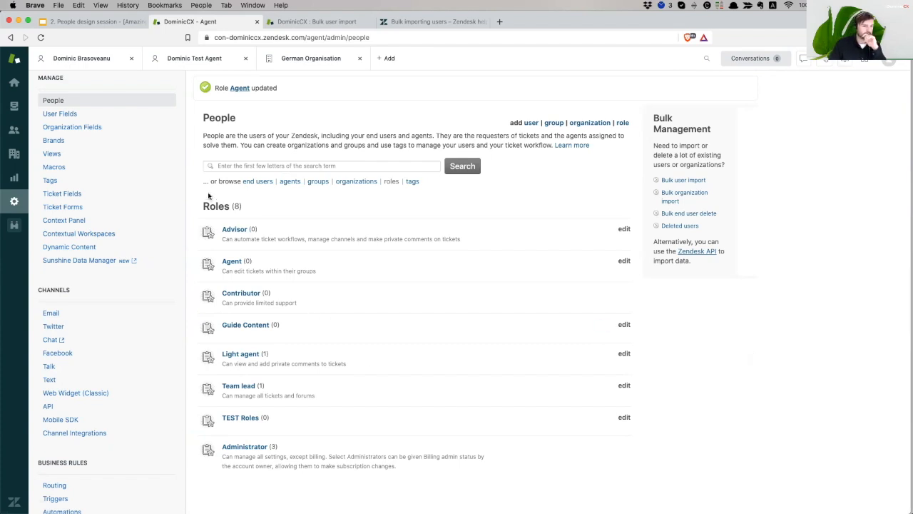
Show slide 12, 'Groups', of the People design session deck in Google Slides
left_click(122, 22)
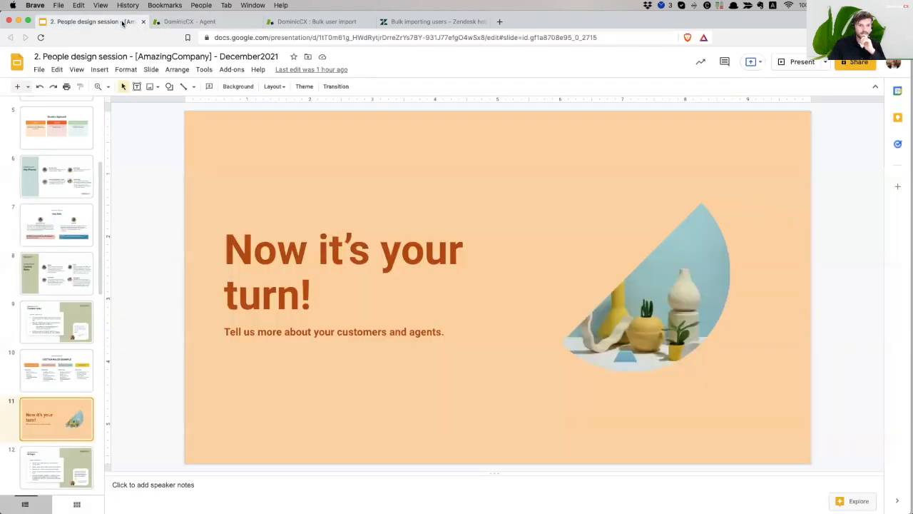
scroll(72, 370, "down", 2)
left_click(50, 398)
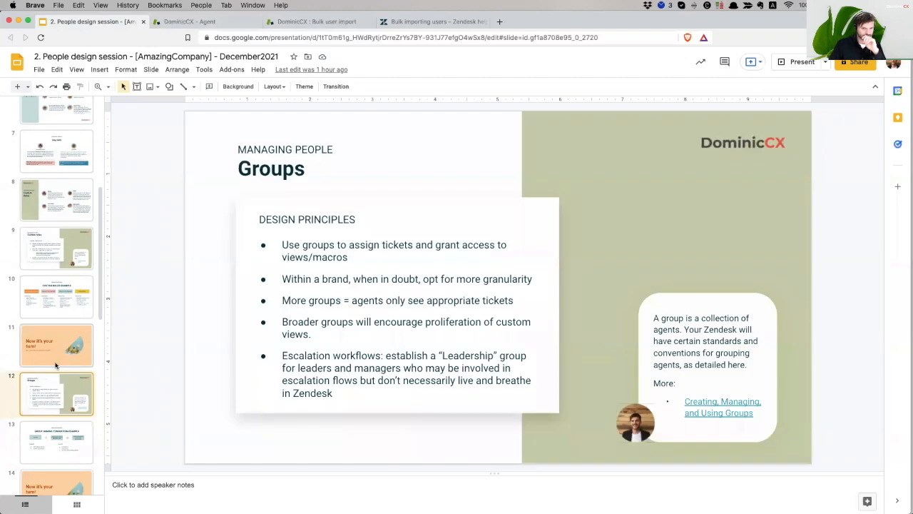
scroll(61, 355, "down", 2)
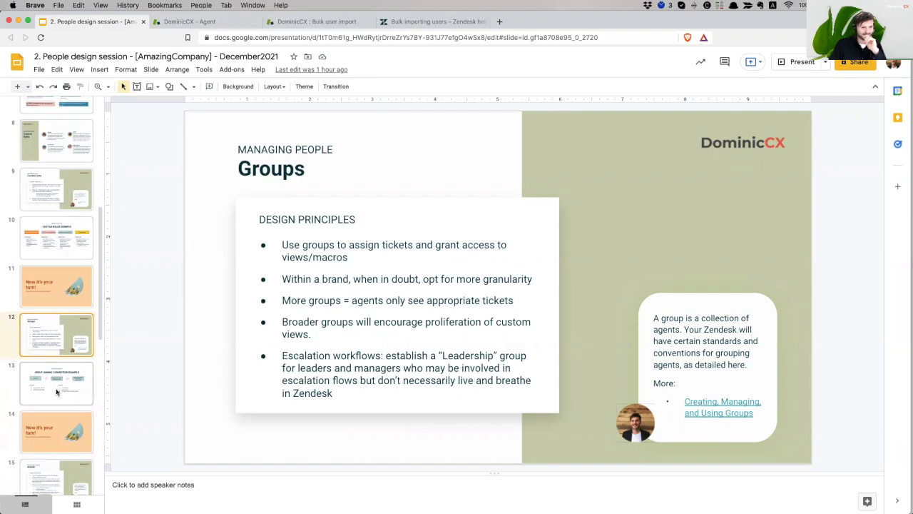
scroll(57, 391, "down", 5)
scroll(63, 383, "down", 3)
scroll(63, 383, "up", 7)
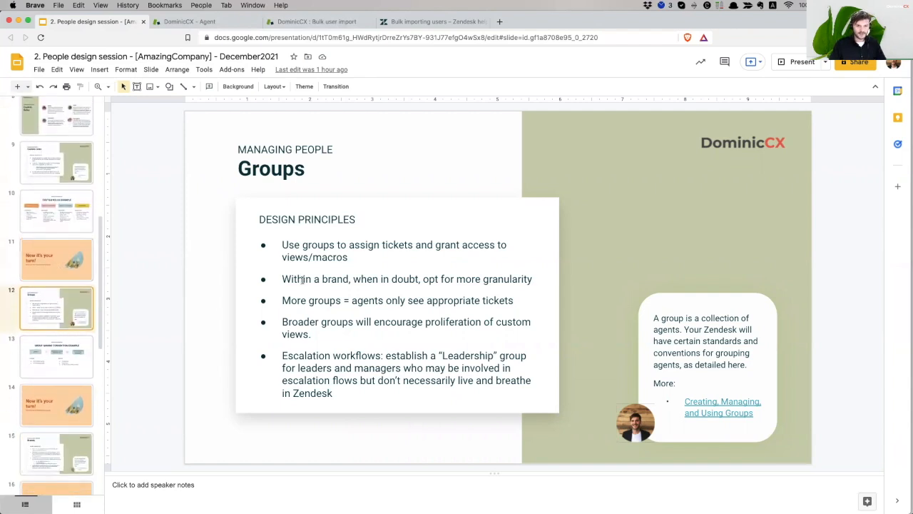
Close the Bulk user import tab and the Bulk importing users help article tab
left_click(201, 22)
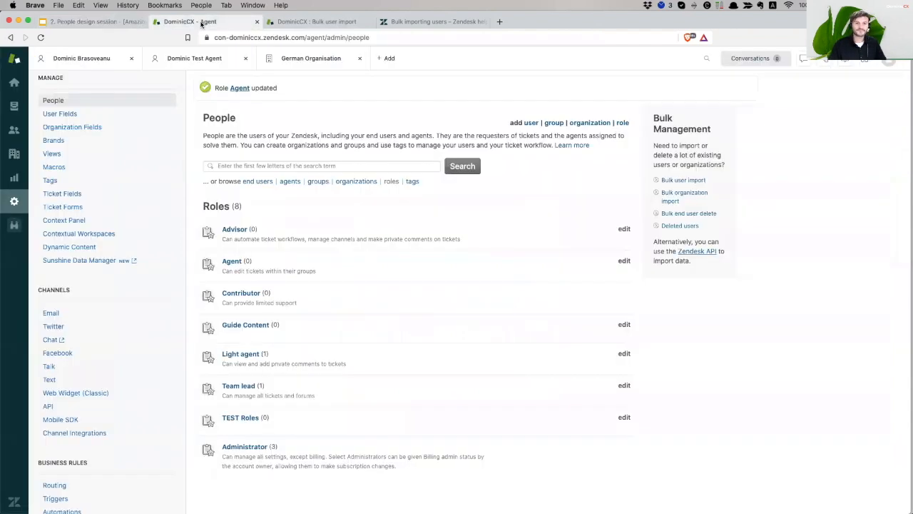
left_click(325, 25)
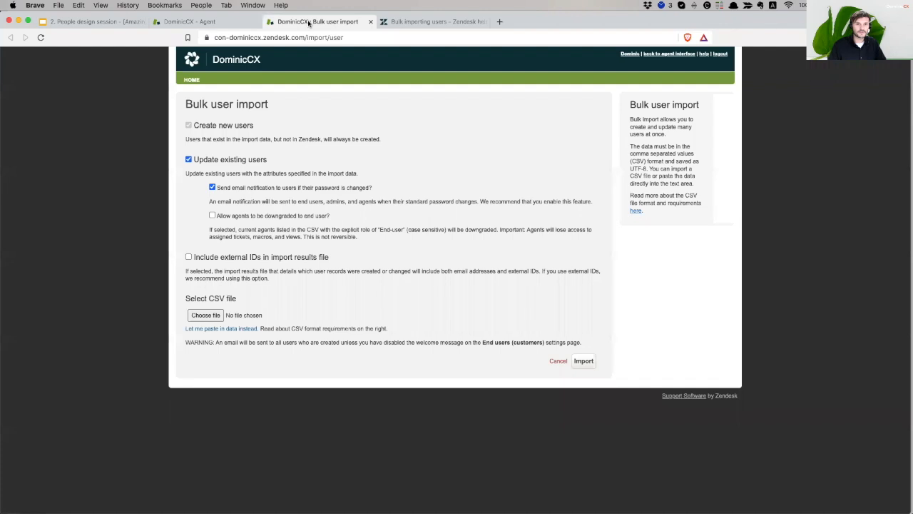
left_click(370, 22)
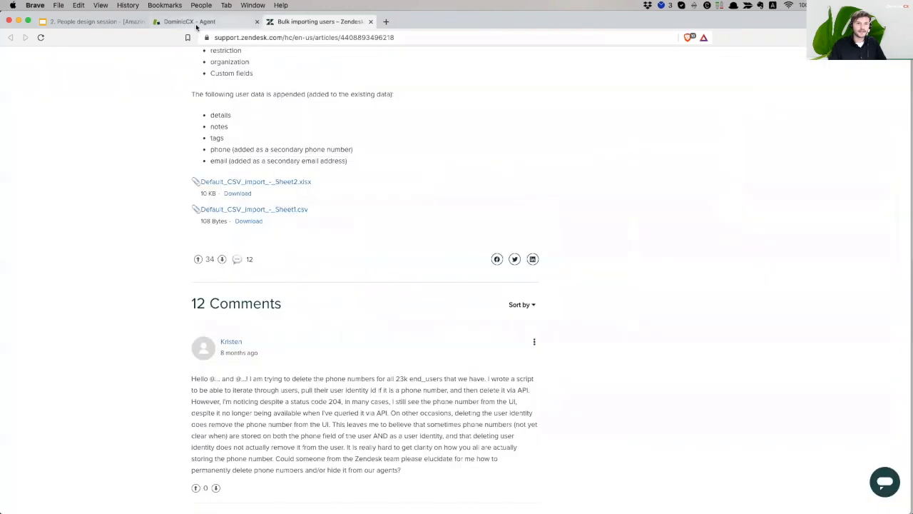
left_click(370, 22)
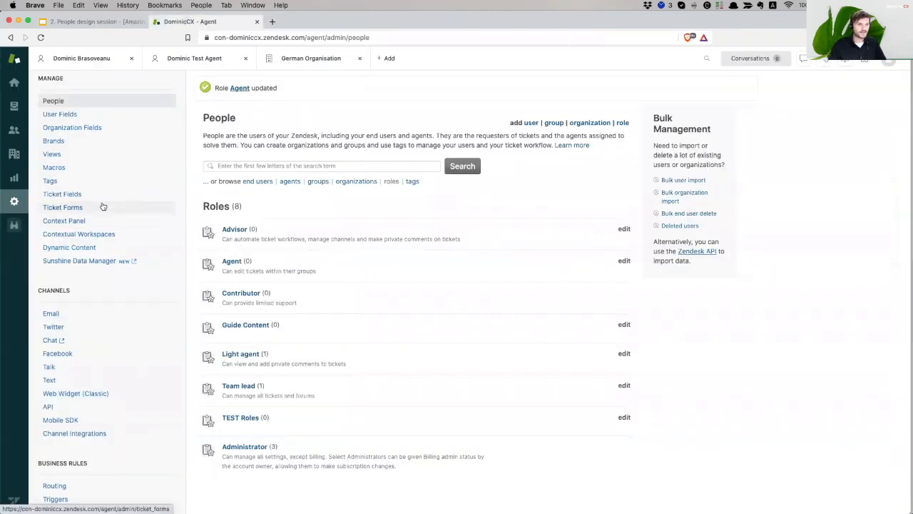
scroll(86, 164, "up", 1)
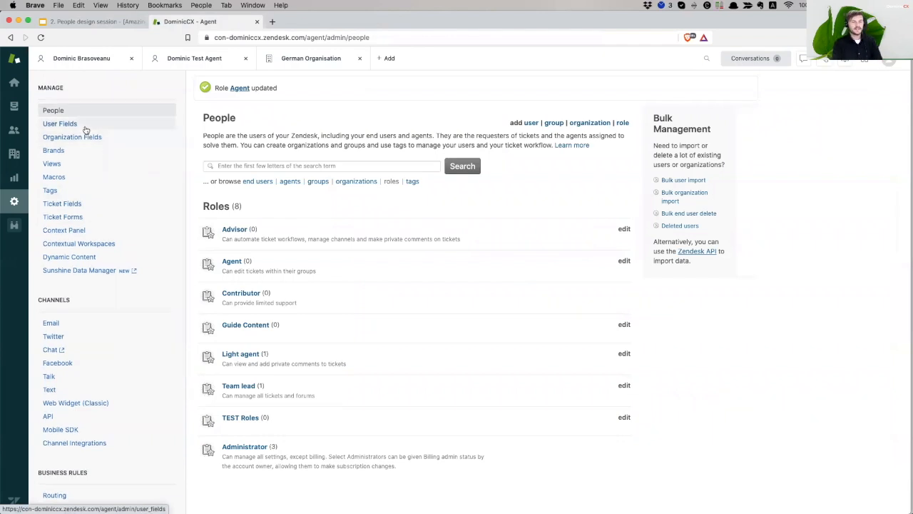
Create and save a new Text user field named 'Address'
left_click(85, 124)
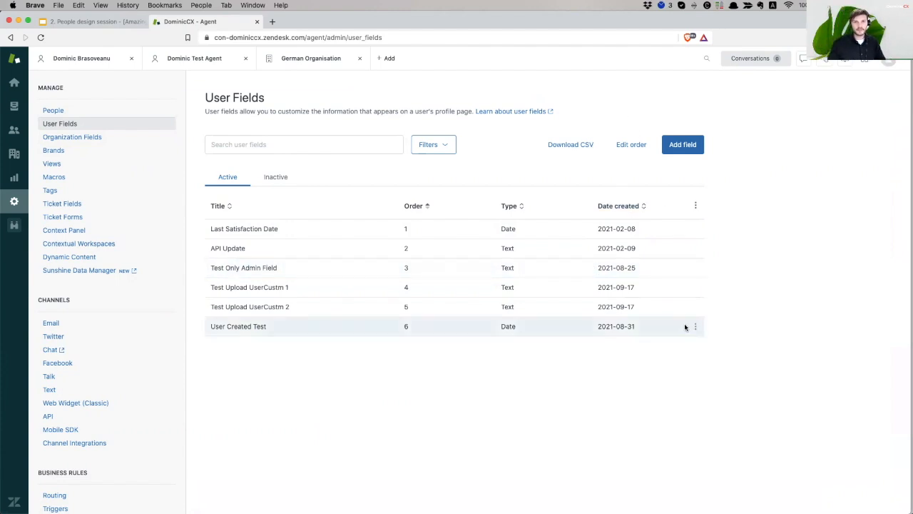
left_click(682, 144)
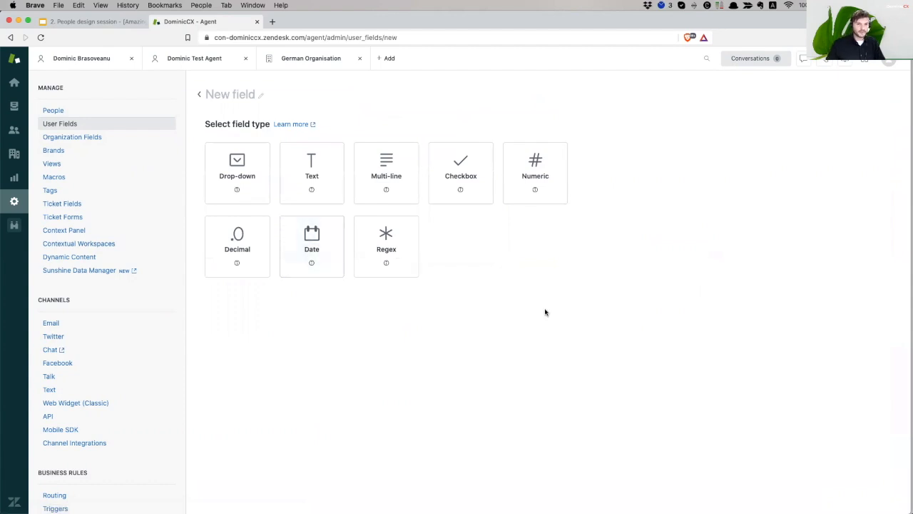
left_click(224, 174)
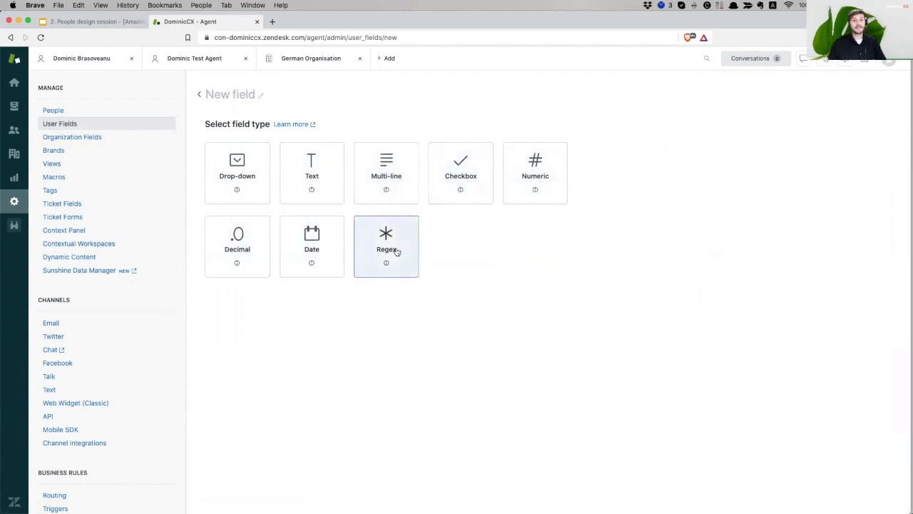
mouse_move(401, 252)
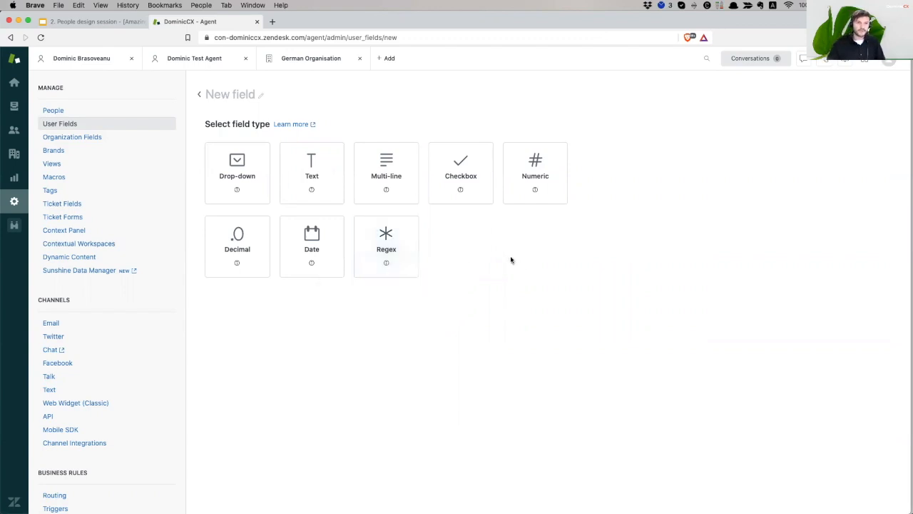
left_click(307, 178)
left_click(232, 95)
type("Address")
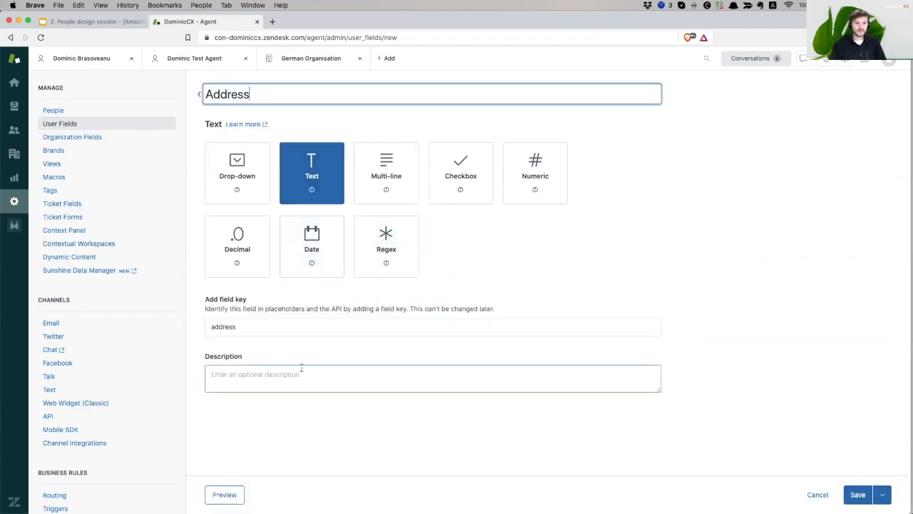
left_click(263, 370)
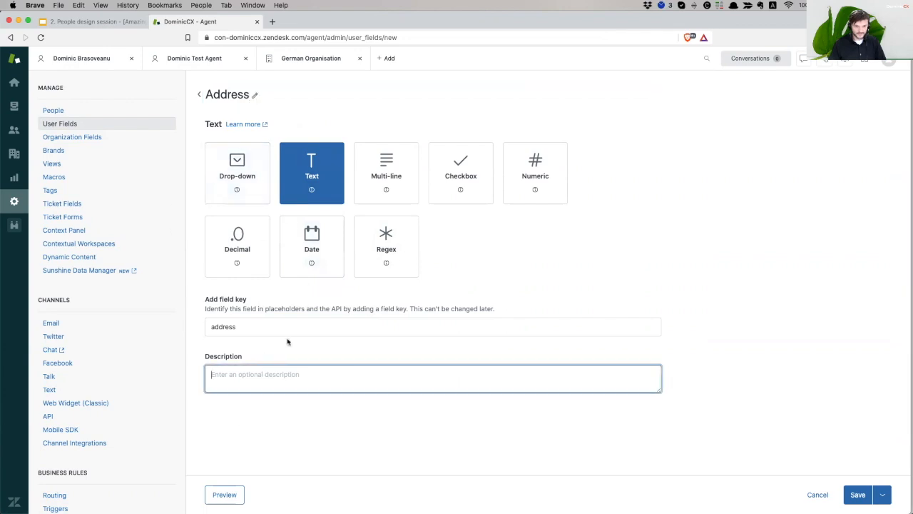
left_click(855, 494)
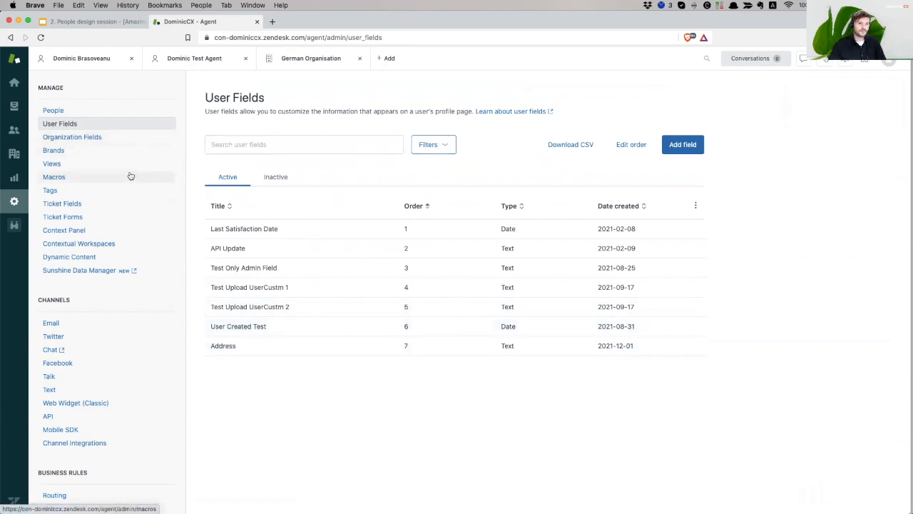
left_click(68, 113)
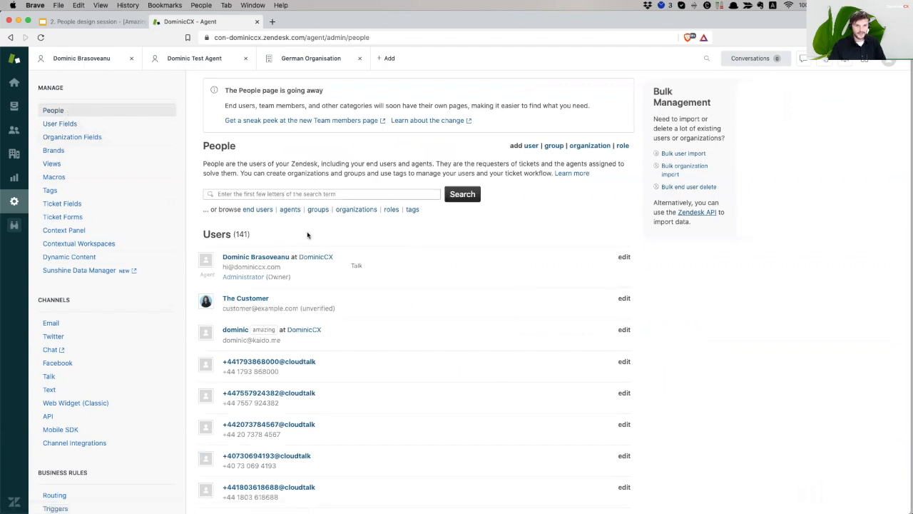
Filter the People list to show only end users
left_click(258, 209)
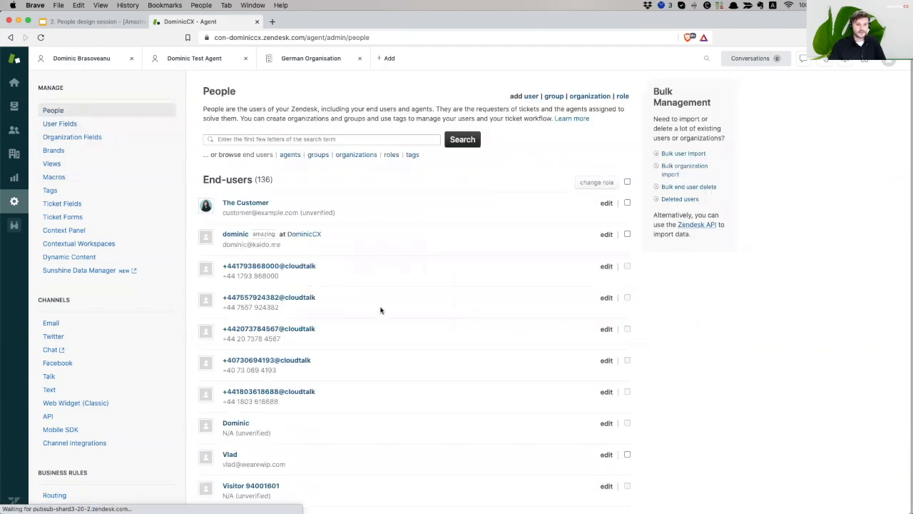
scroll(380, 310, "down", 5)
scroll(379, 309, "up", 4)
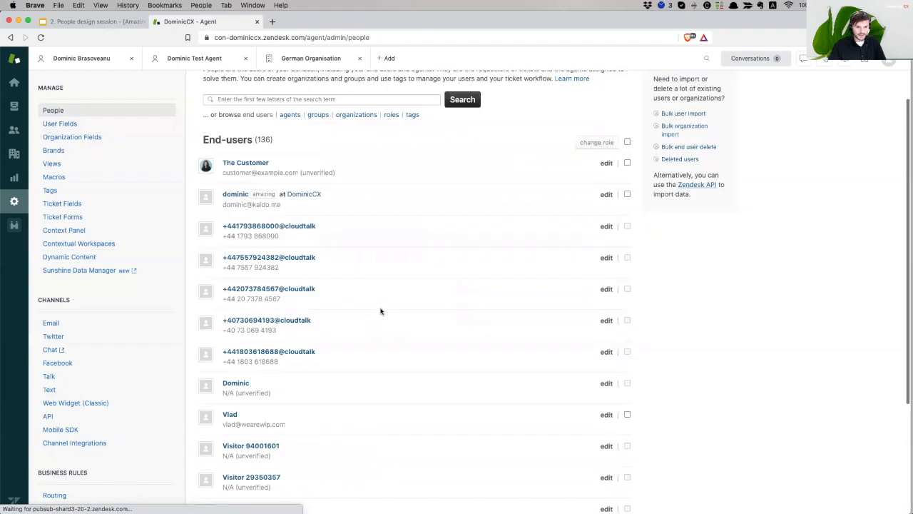
scroll(380, 310, "up", 1)
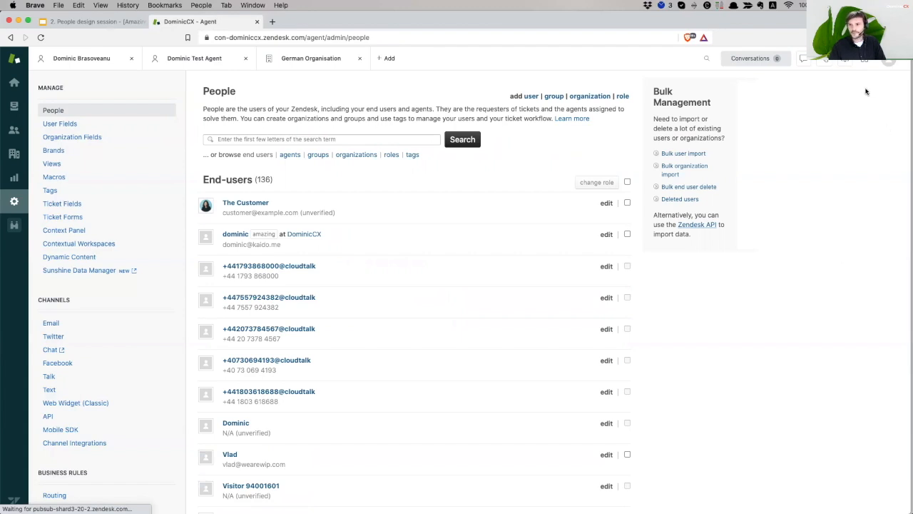
Search for the test user's e-mail address and open their profile from the user results
left_click(704, 56)
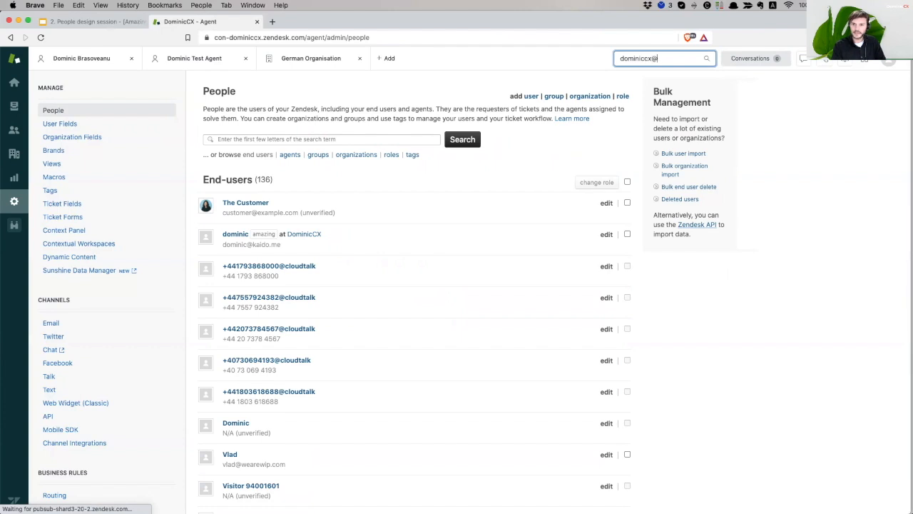
key("Return")
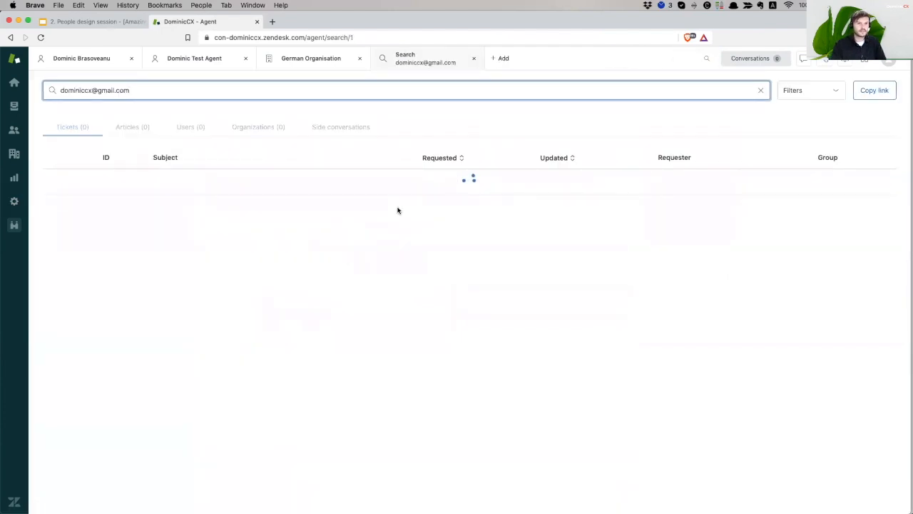
left_click(193, 127)
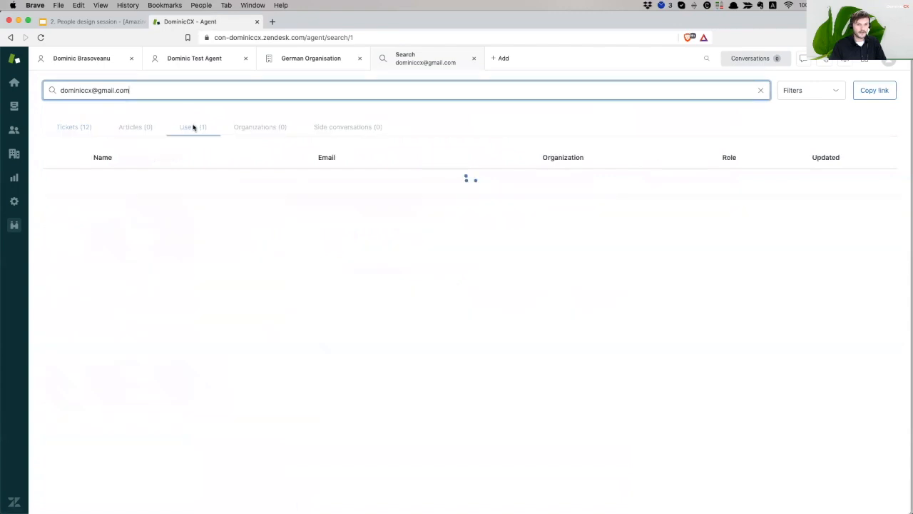
left_click(114, 179)
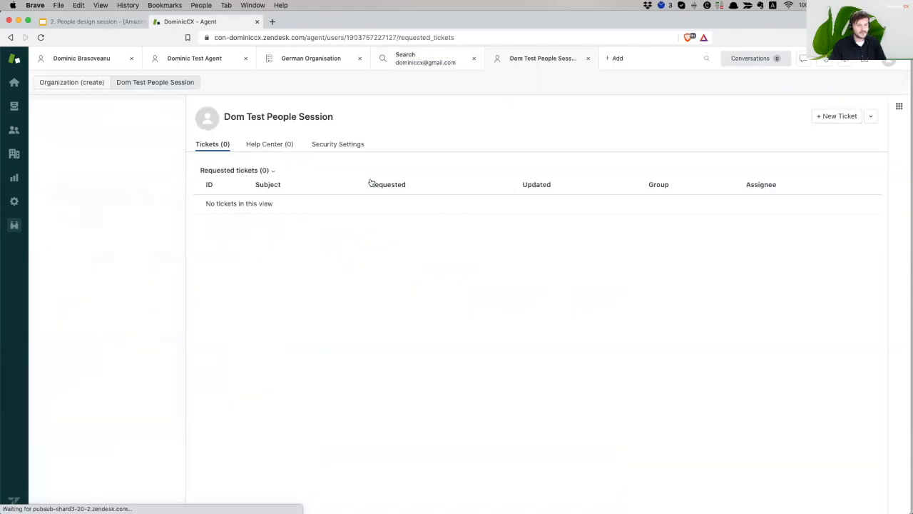
Enter a Berlin, Germany address in the user's Address field, then open and cancel New organization
scroll(166, 333, "down", 3)
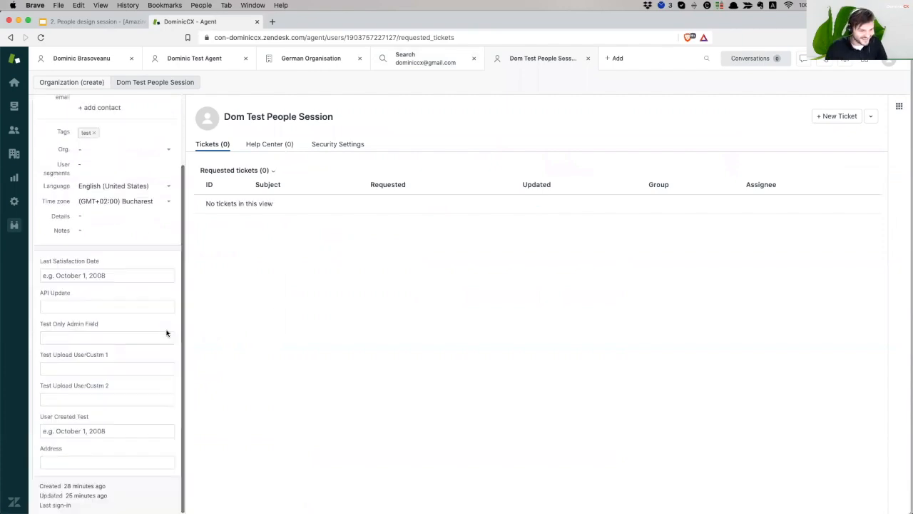
left_click(73, 462)
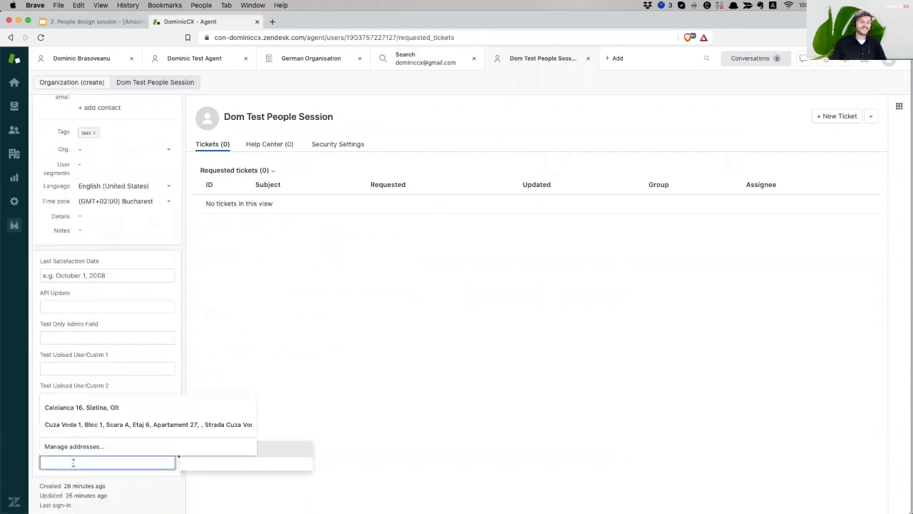
left_click(374, 418)
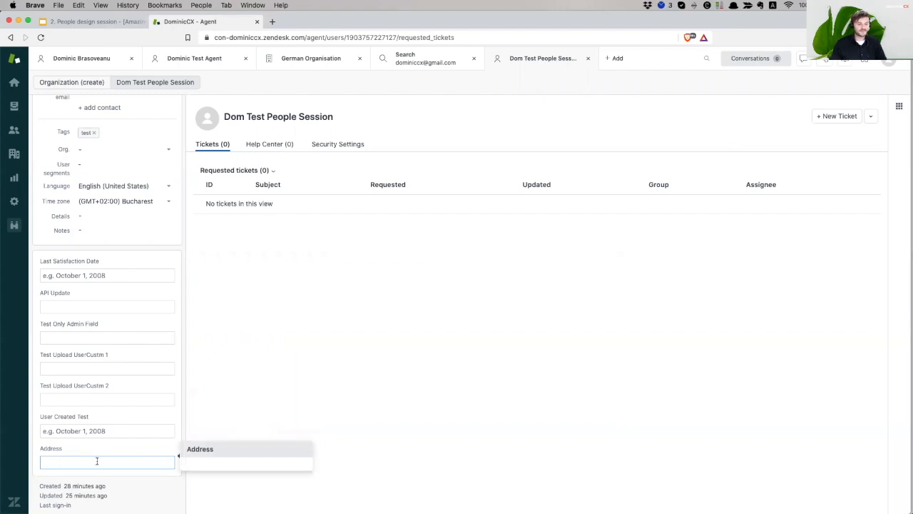
left_click(389, 393)
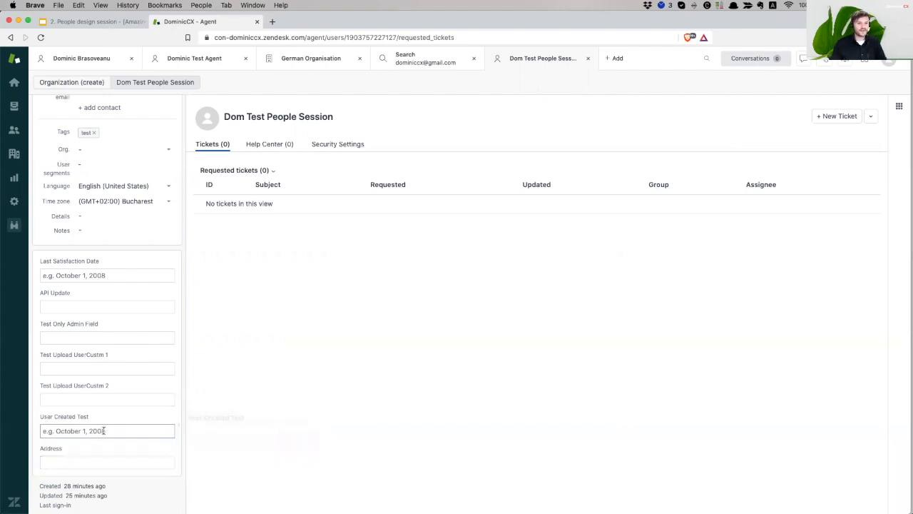
scroll(123, 428, "up", 3)
scroll(118, 326, "down", 3)
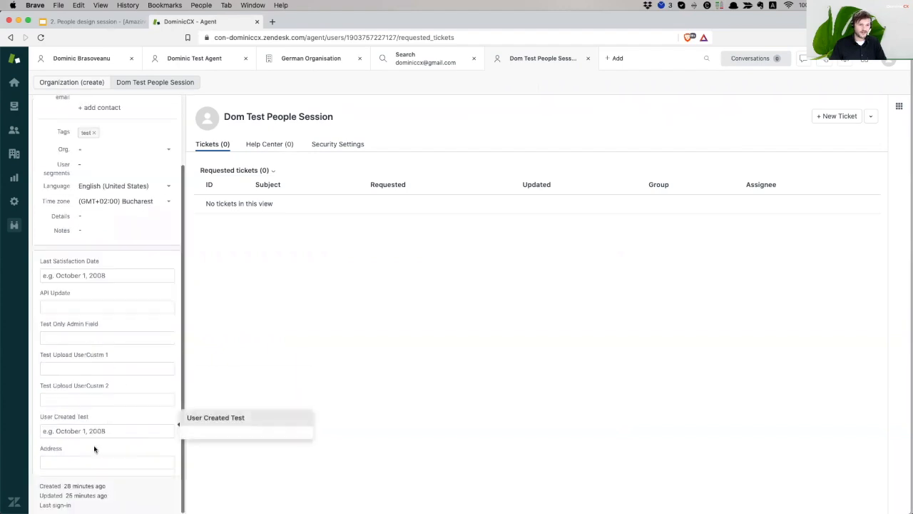
left_click(72, 460)
left_click(95, 462)
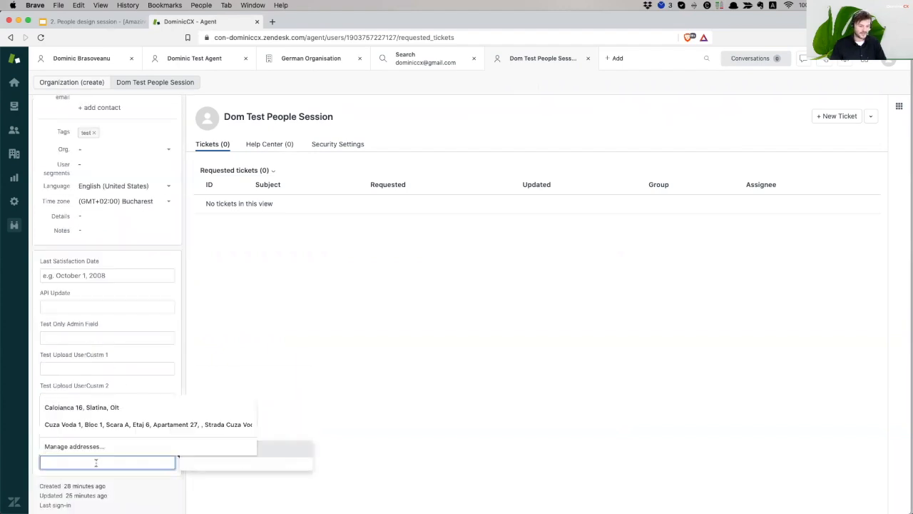
type("My")
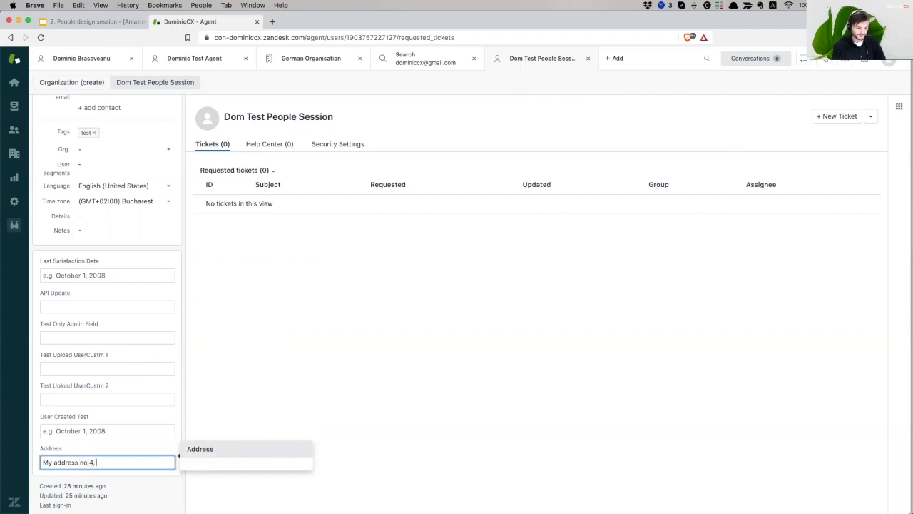
type("address no 4, ")
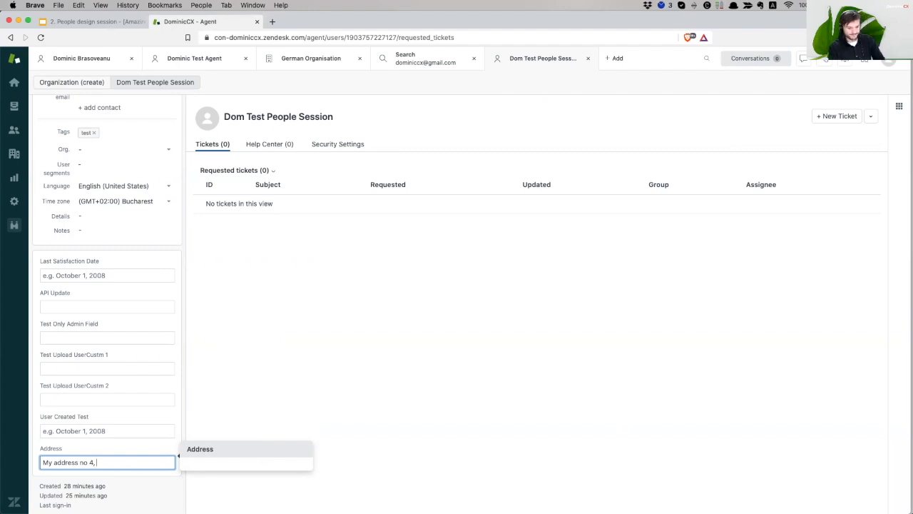
type("Bel")
type("rloin,")
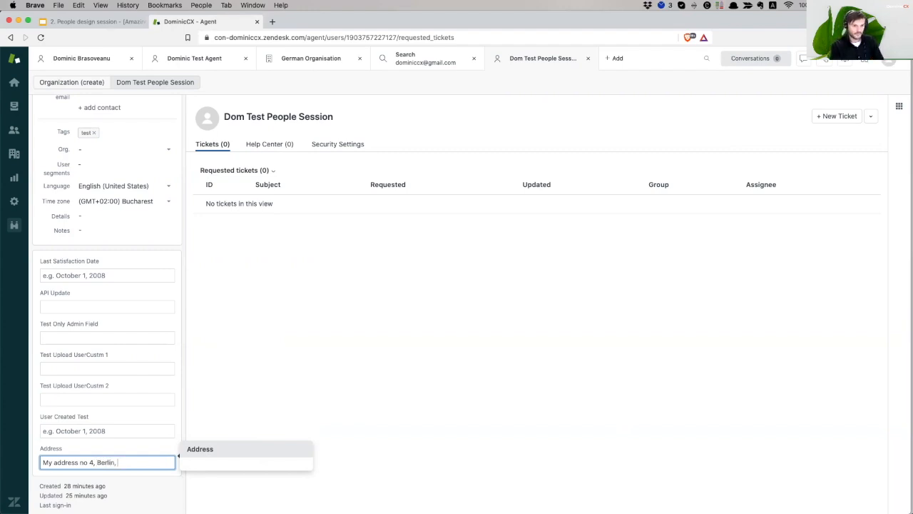
type("y")
left_click(347, 388)
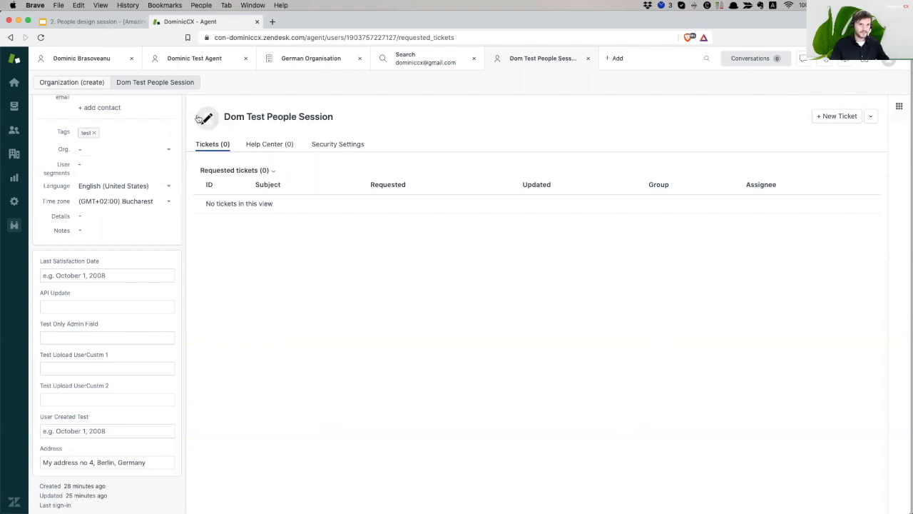
left_click(80, 84)
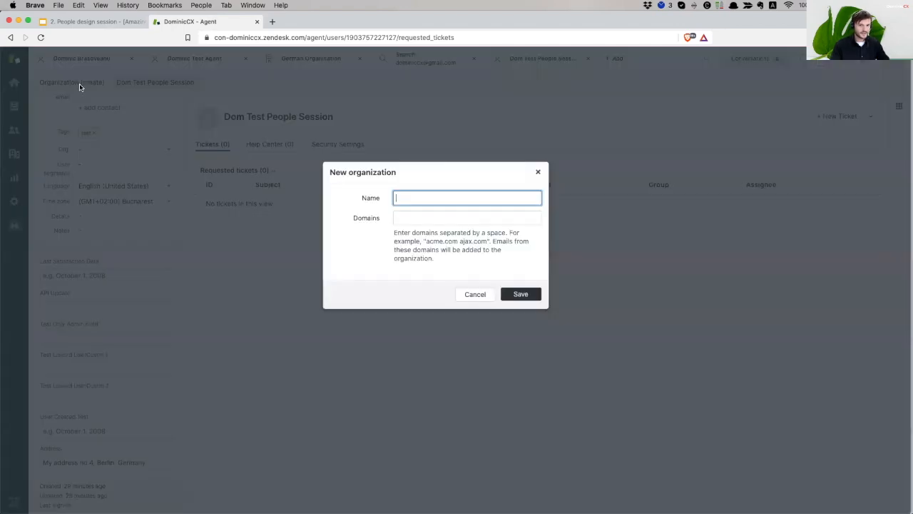
left_click(471, 294)
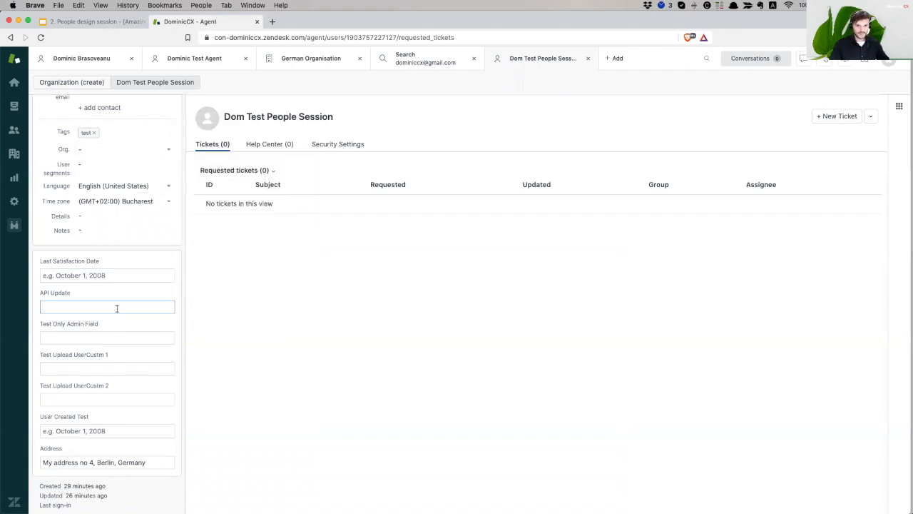
Change the test user's organization to German Organisation in the profile sidebar
scroll(94, 219, "up", 2)
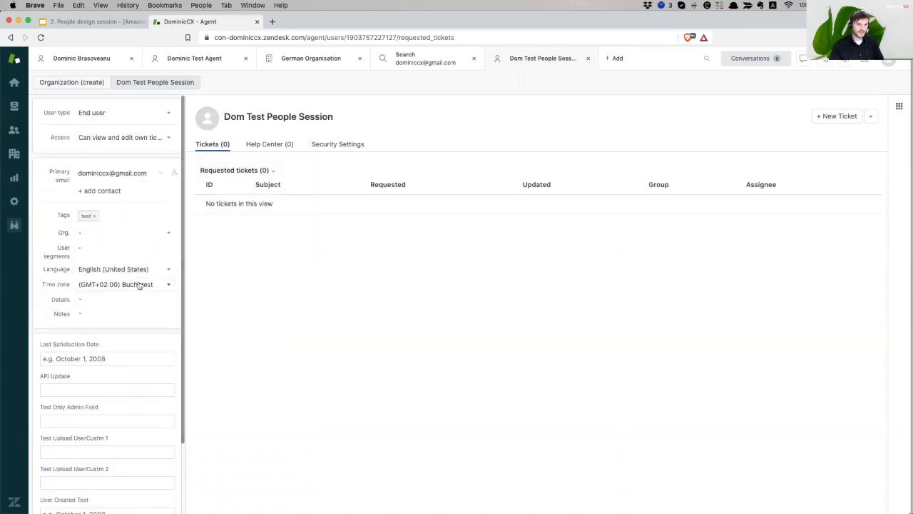
mouse_move(152, 269)
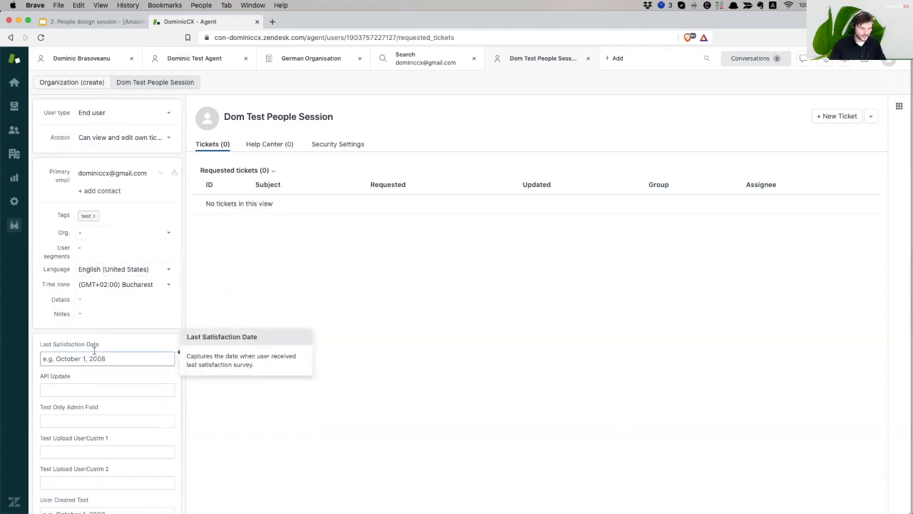
left_click(92, 235)
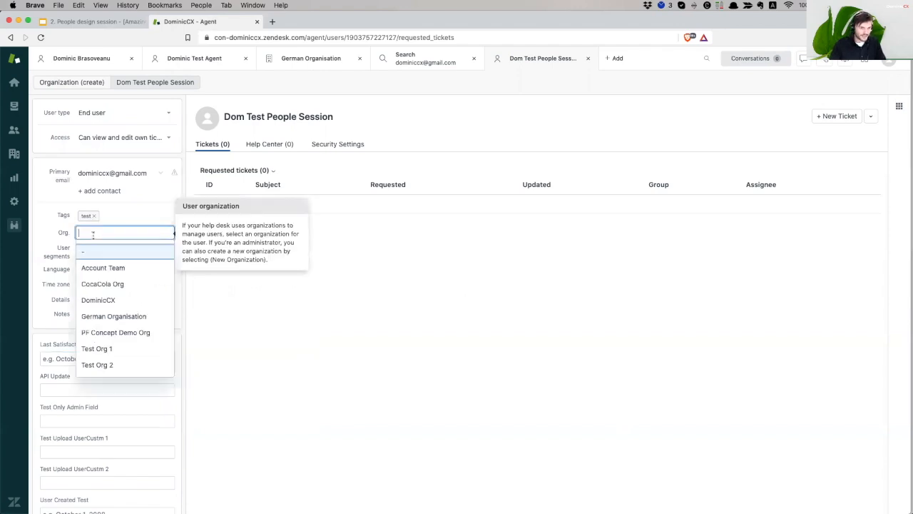
left_click(139, 317)
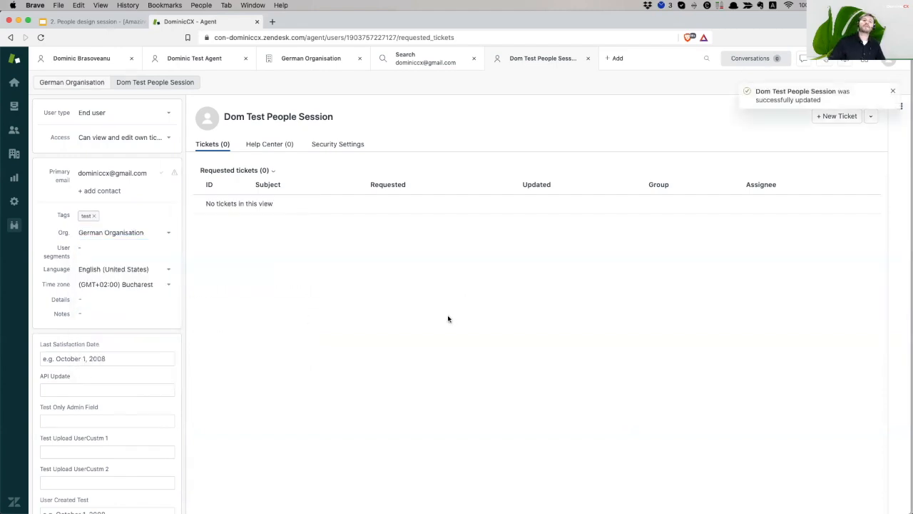
scroll(125, 219, "down", 3)
scroll(125, 219, "up", 3)
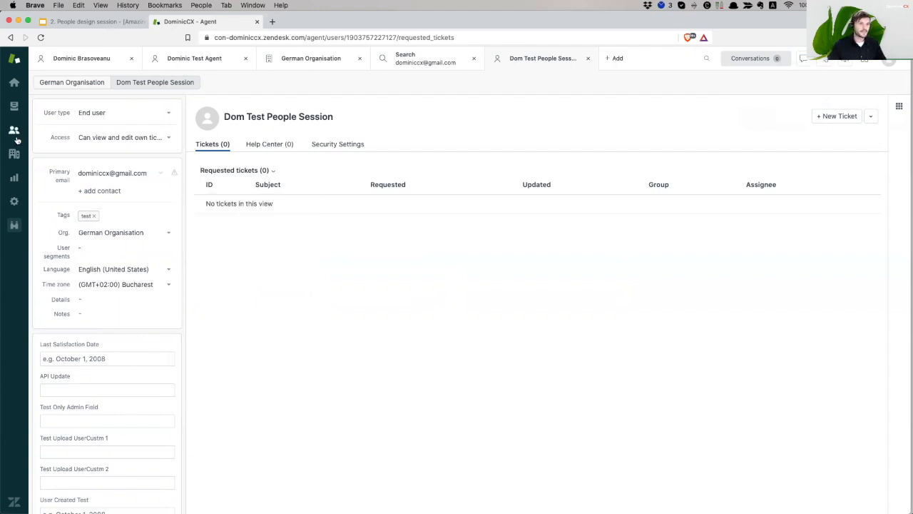
Under the admin People settings, go to Organization Fields and add a new field
left_click(14, 202)
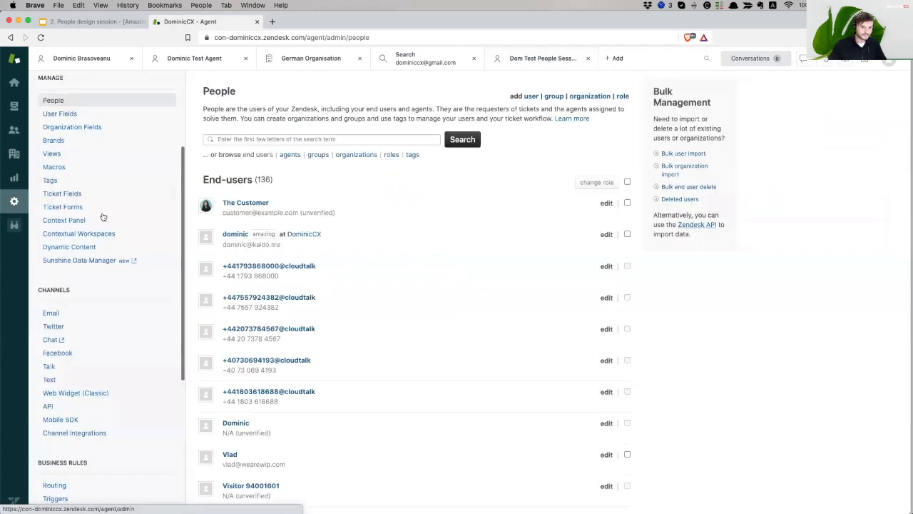
scroll(49, 147, "up", 2)
left_click(92, 155)
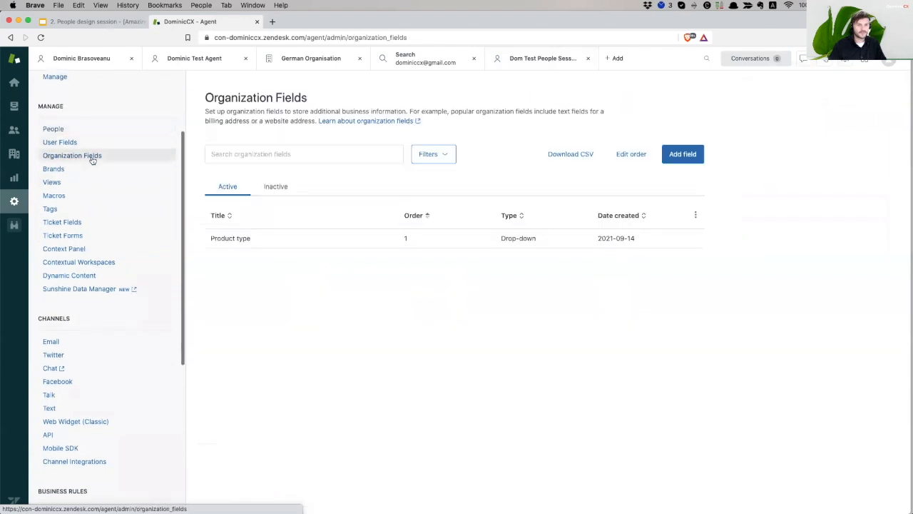
left_click(683, 154)
left_click(239, 92)
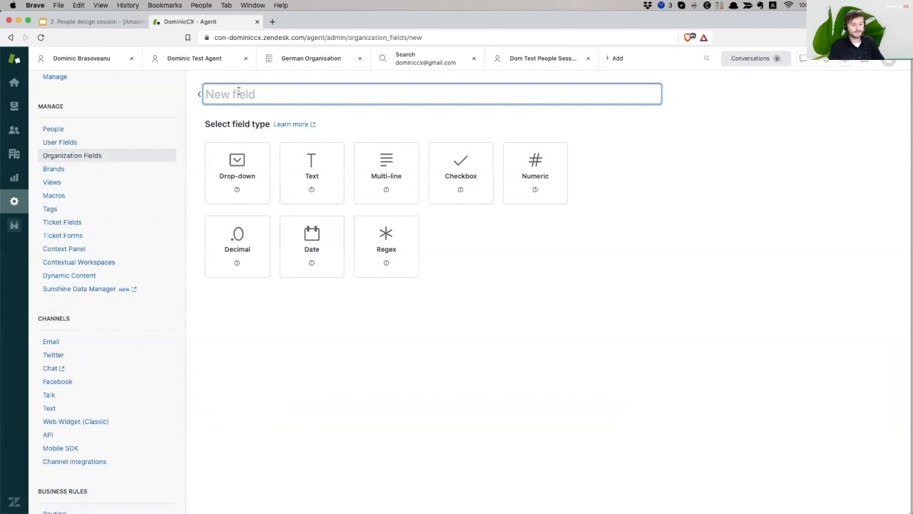
Name the new organization field 'Type of User' and make it a drop-down
type("U")
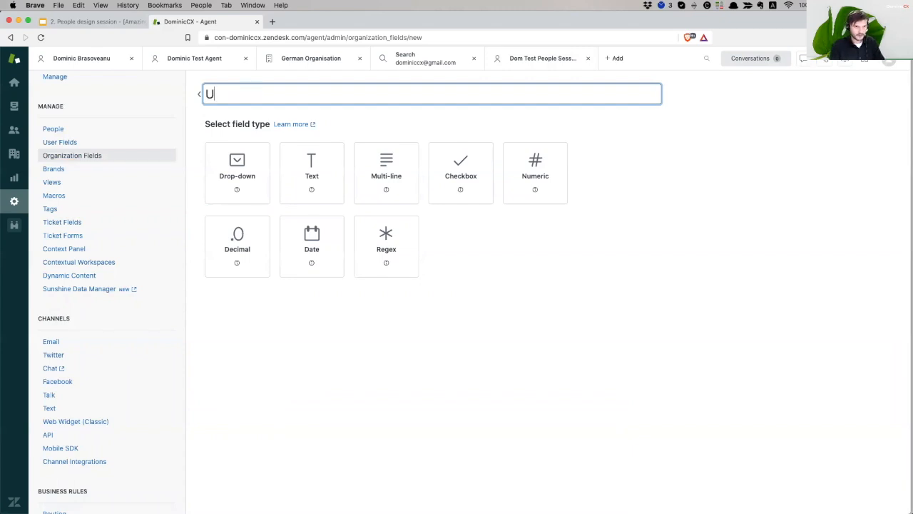
key("BackSpace")
type("typ")
key("BackSpace")
key("BackSpace")
key("BackSpace")
type("Type of User")
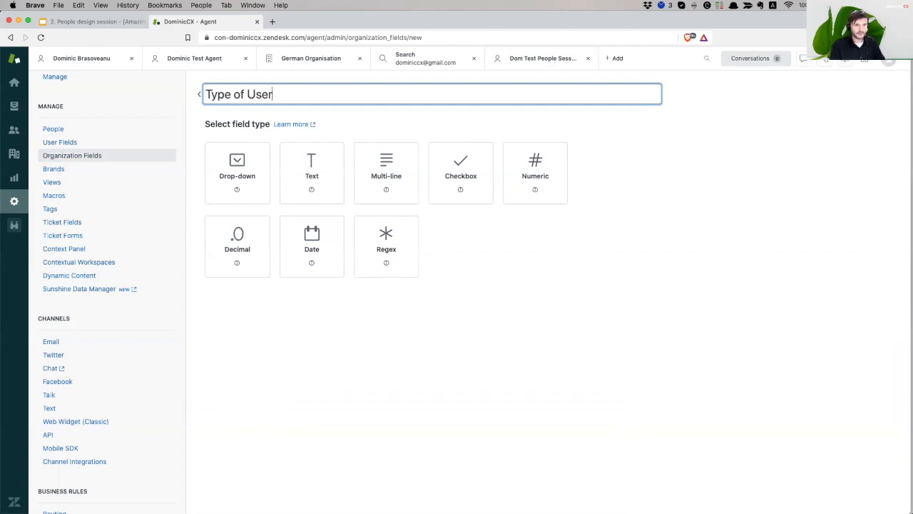
left_click(236, 184)
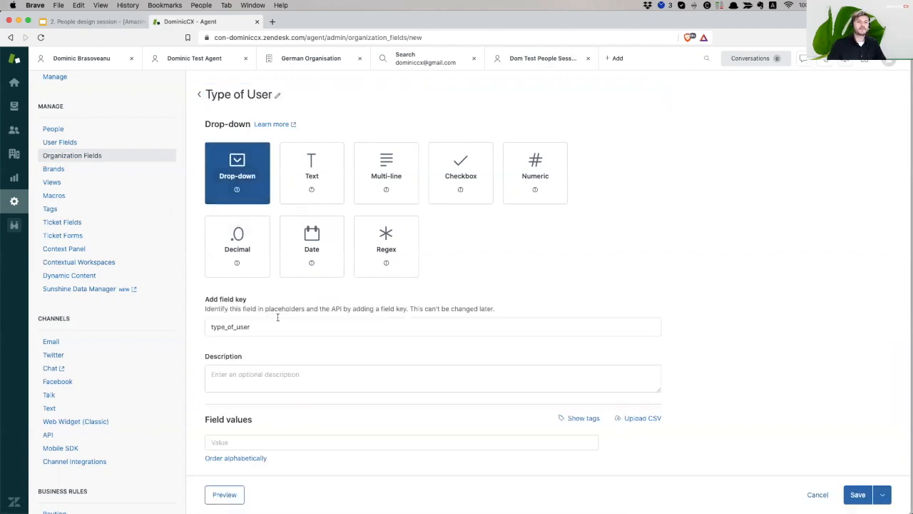
Add the drop-down values VIP, Regular and Low, then save the field
left_click(343, 440)
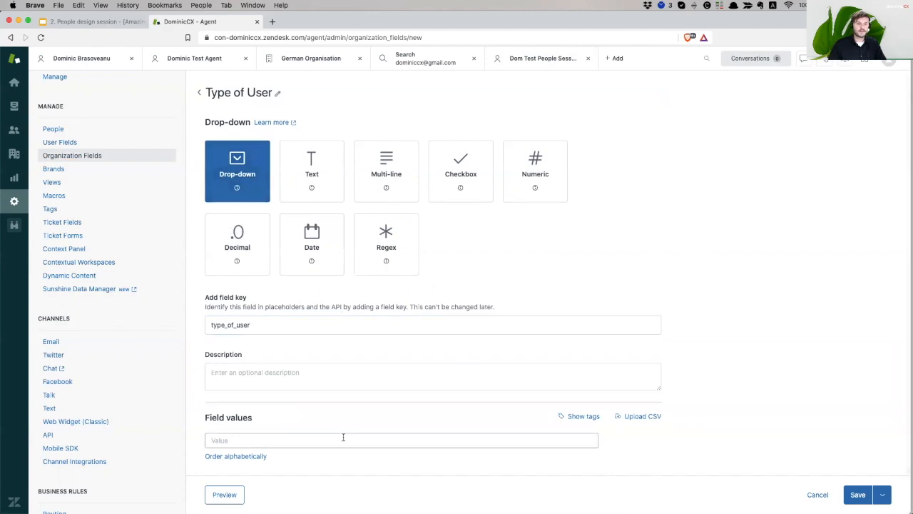
type("V")
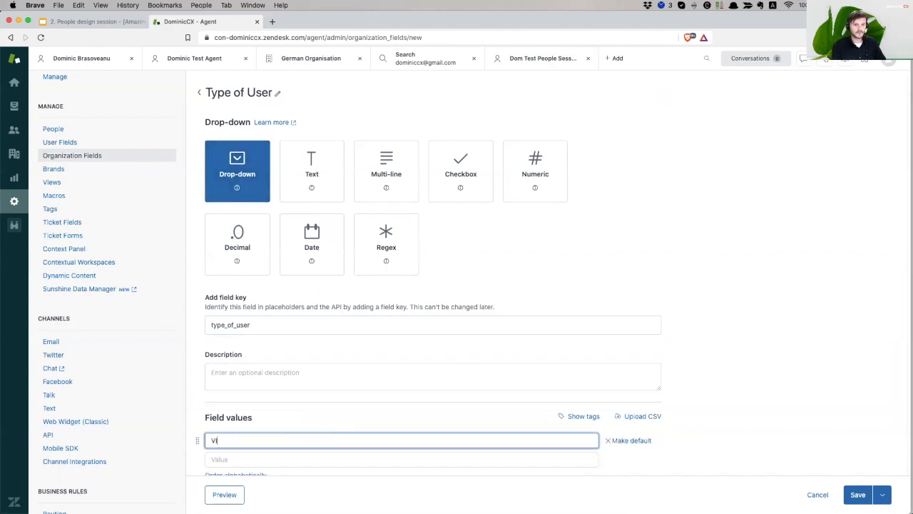
type("IP")
key("Tab")
scroll(393, 418, "down", 1)
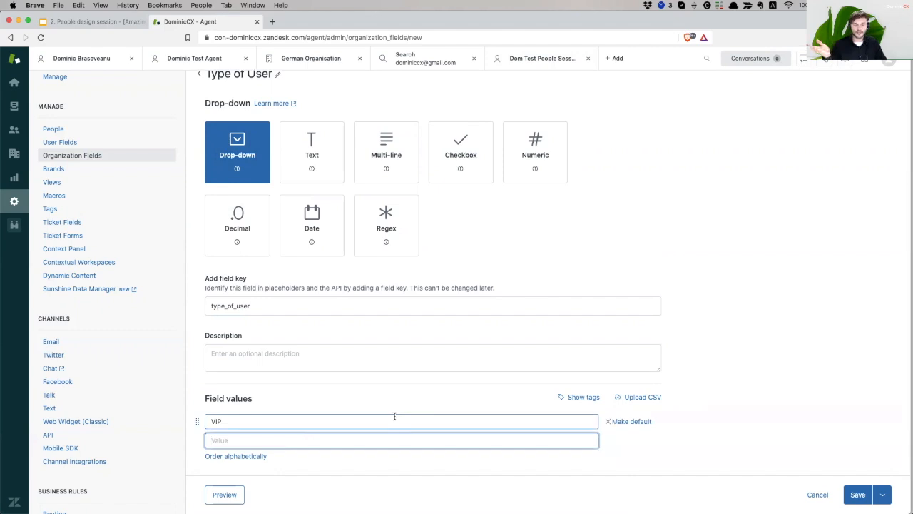
type("Regu")
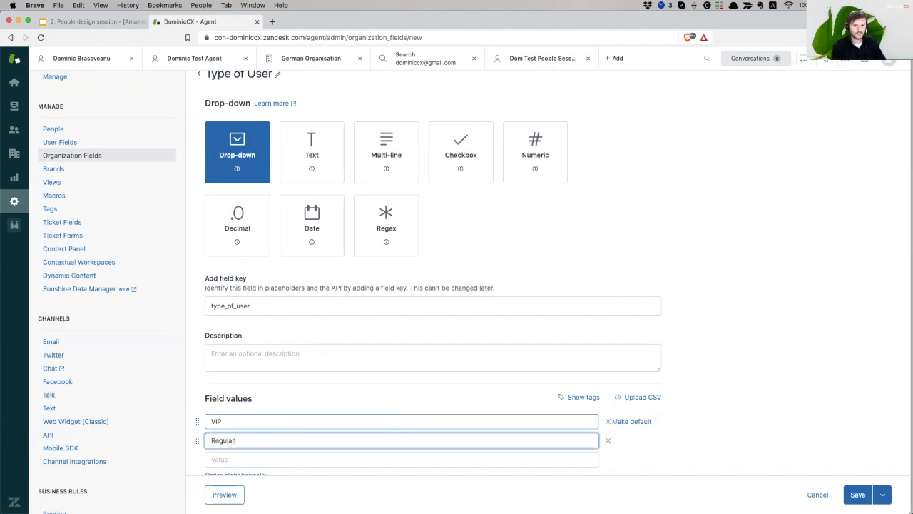
type("lar")
scroll(355, 448, "down", 1)
left_click(267, 439)
type("Medium")
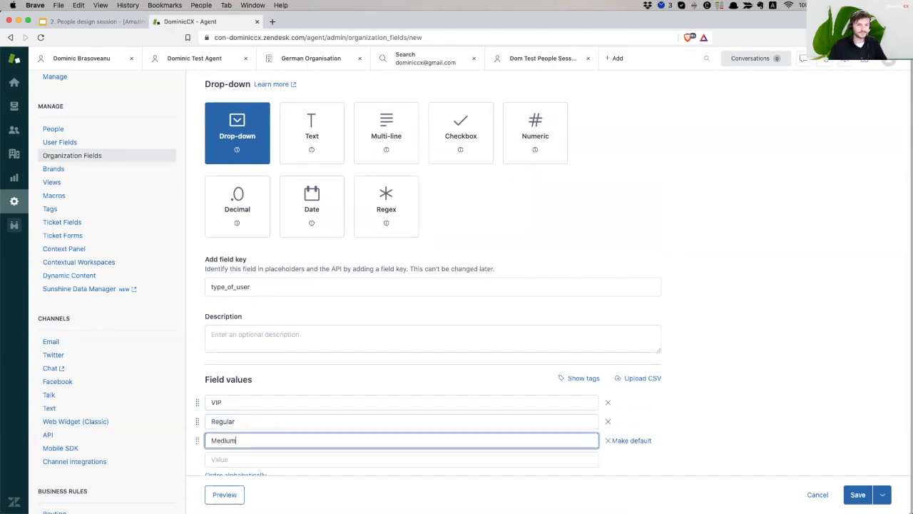
scroll(770, 387, "down", 1)
double_click(262, 425)
type("L")
left_click(778, 405)
left_click(859, 495)
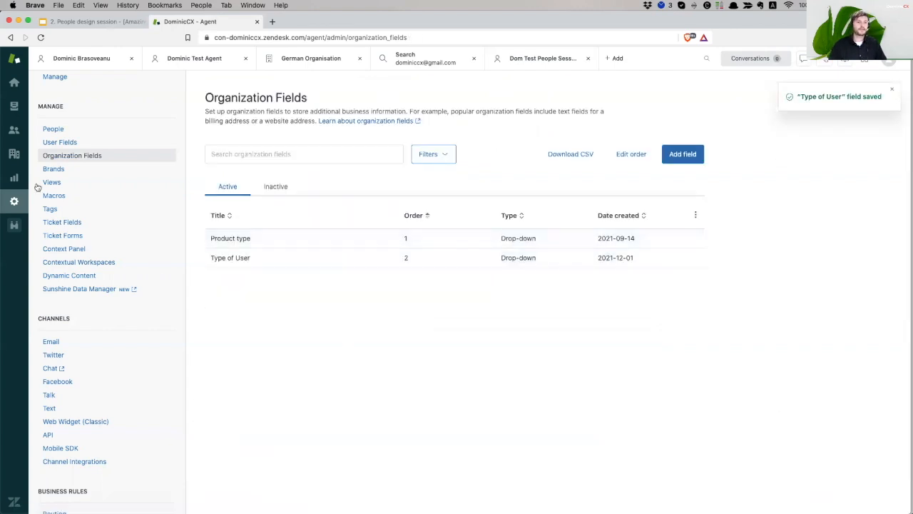
Open the test user's profile from People and close the three other workspace tabs
left_click(64, 133)
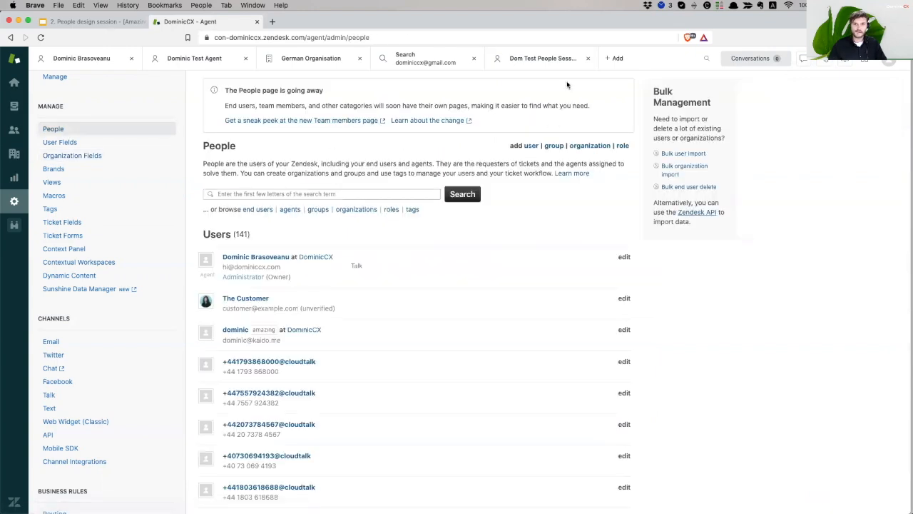
left_click(543, 58)
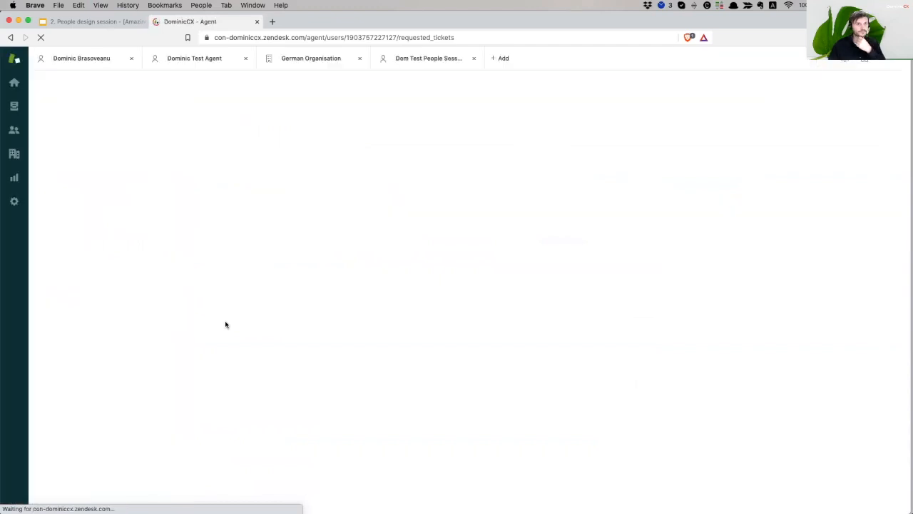
left_click(132, 61)
left_click(132, 61)
left_click(132, 61)
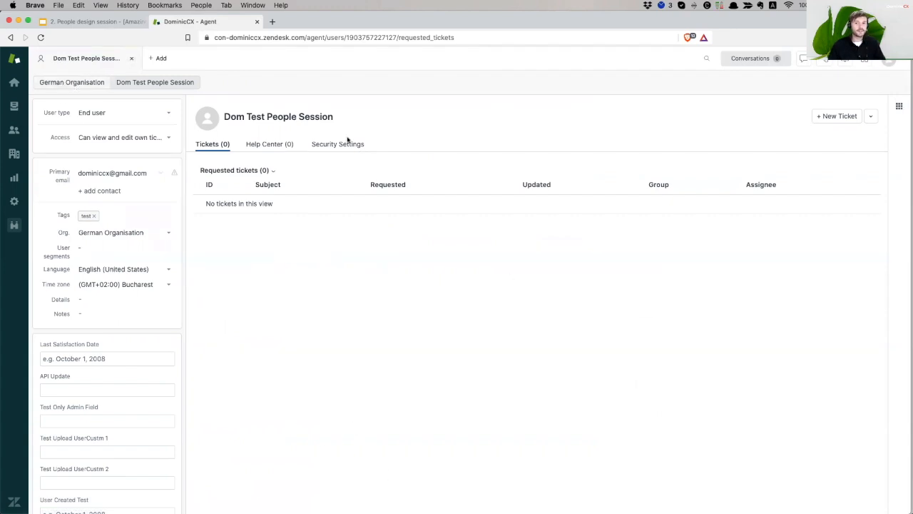
Open German Organisation from the user's profile and set its Type of User to VIP
left_click(86, 82)
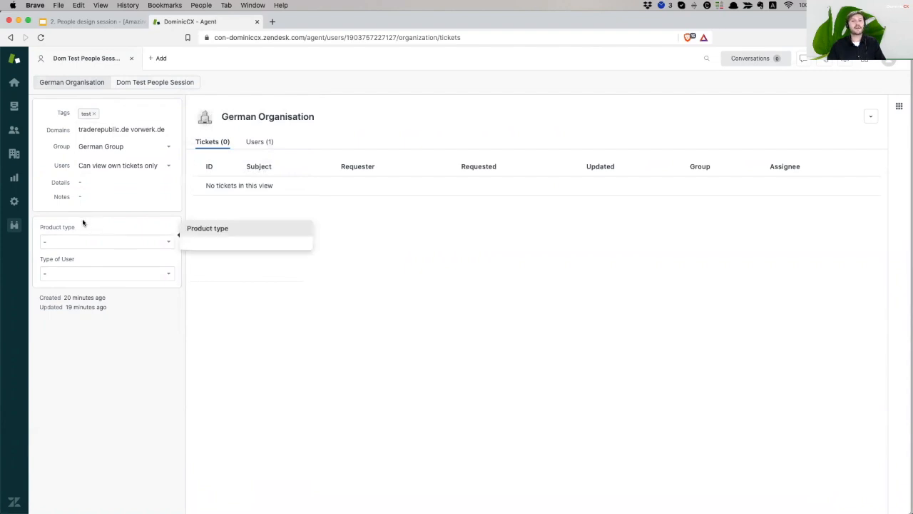
left_click(83, 278)
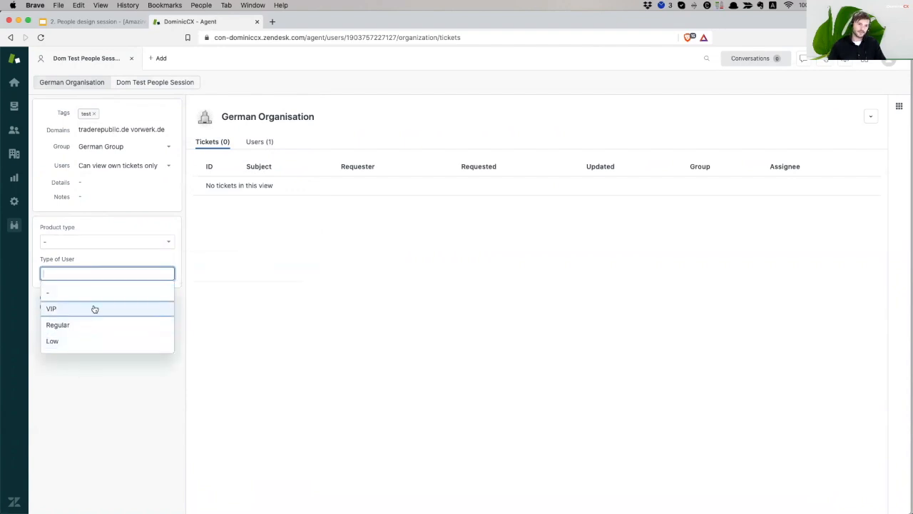
left_click(94, 309)
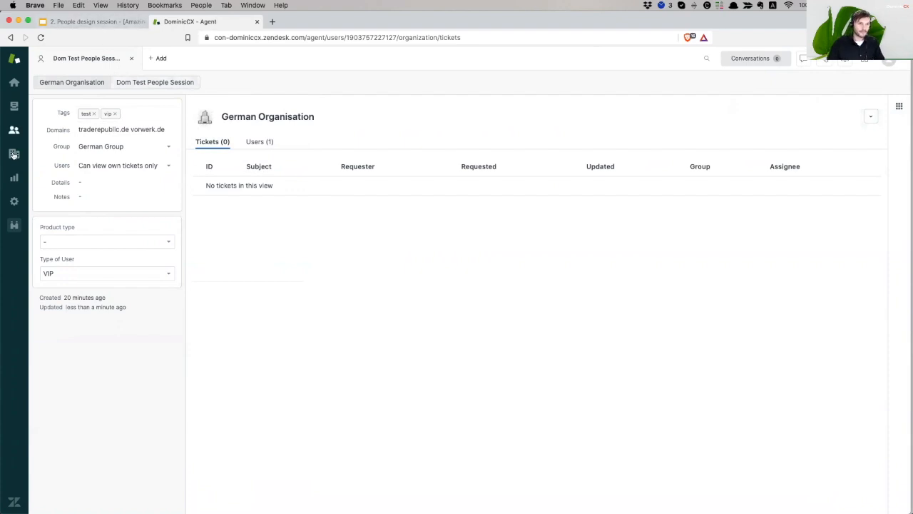
mouse_move(80, 171)
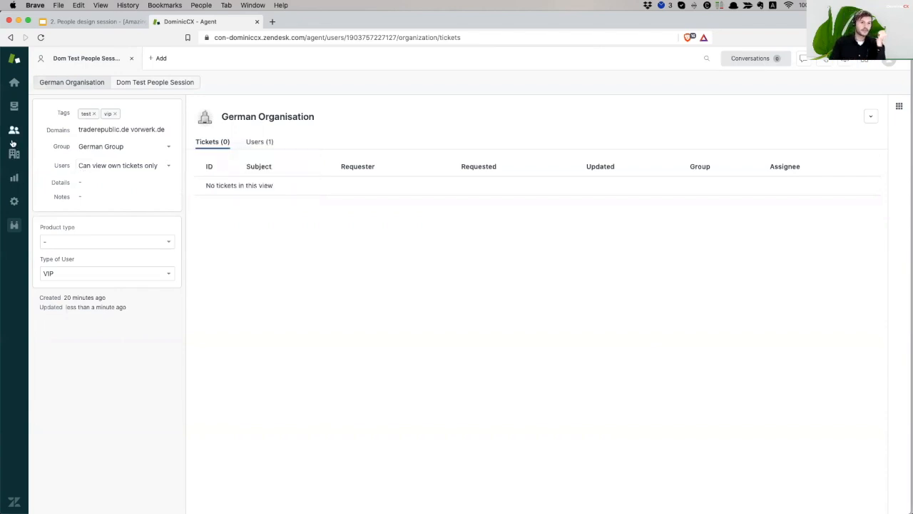
Go to the admin People page, then switch back to the People design session slides
left_click(13, 204)
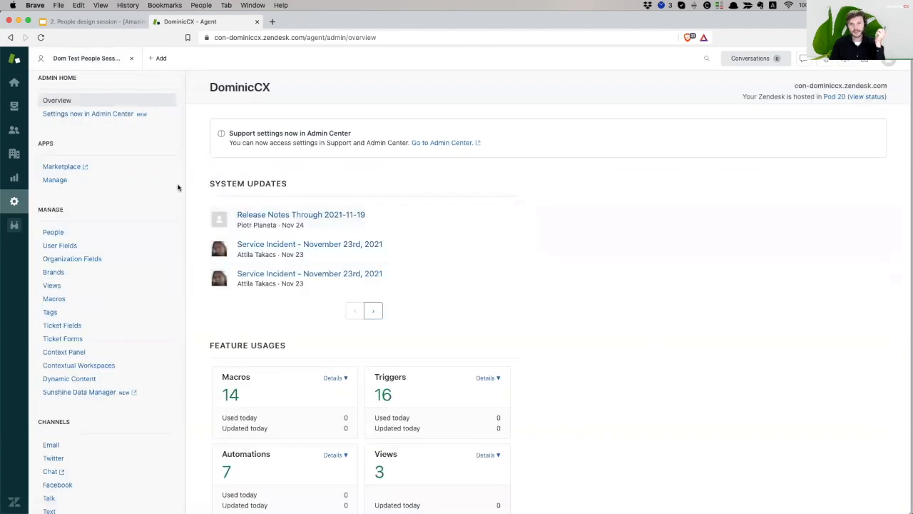
left_click(75, 236)
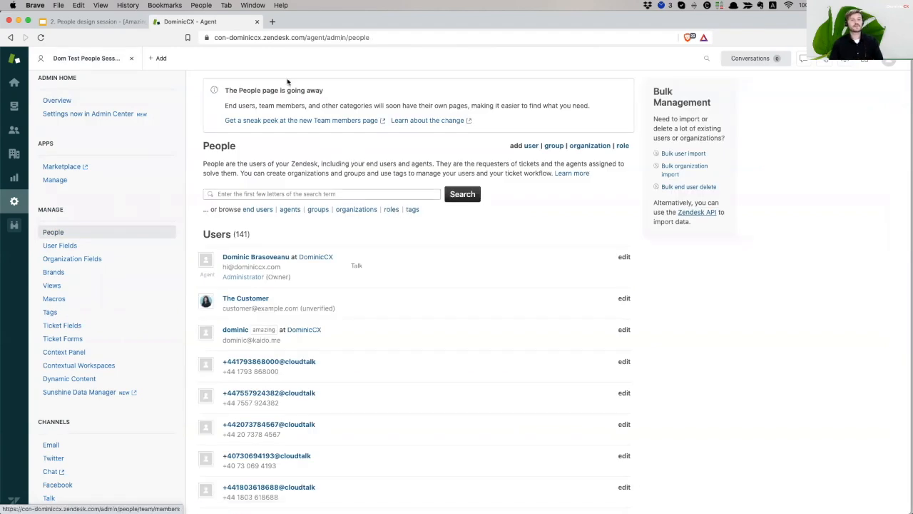
left_click(107, 21)
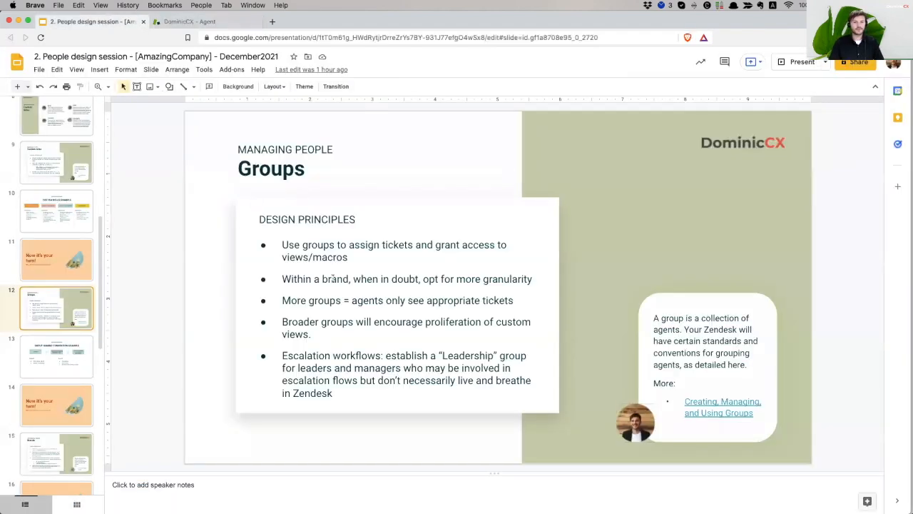
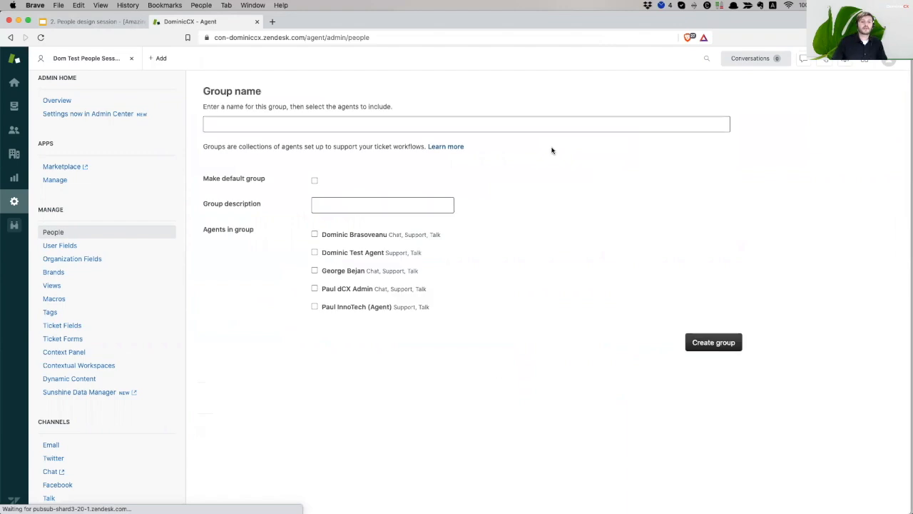
Create the group 'Apple CS Germany' with the test agent as its only member
left_click(276, 126)
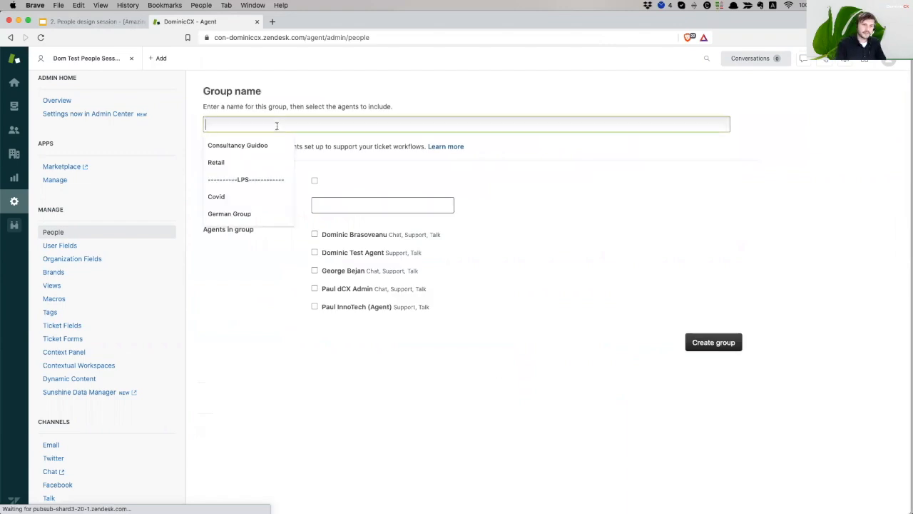
type("Apple")
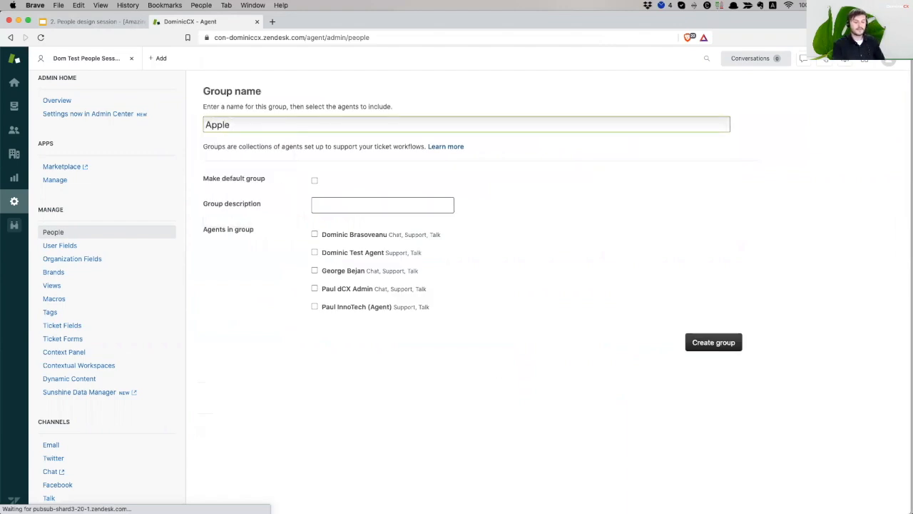
type(" CS")
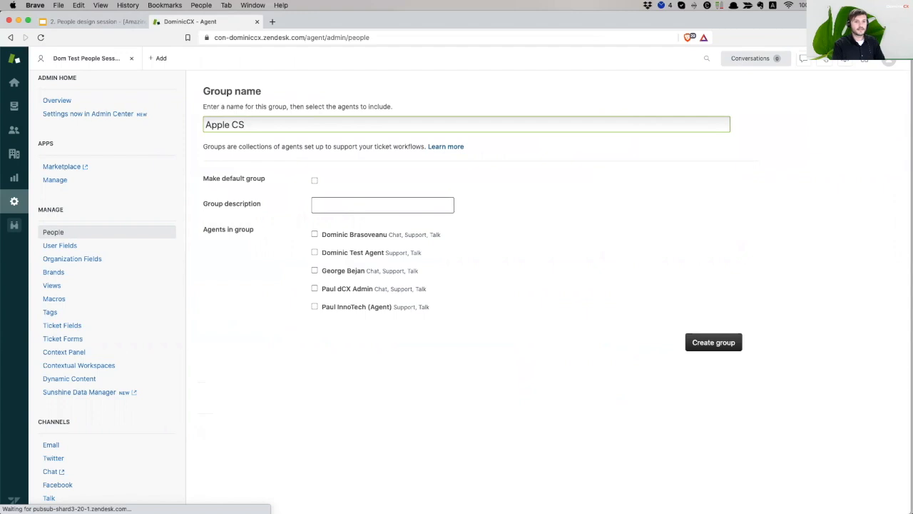
type(" Germany")
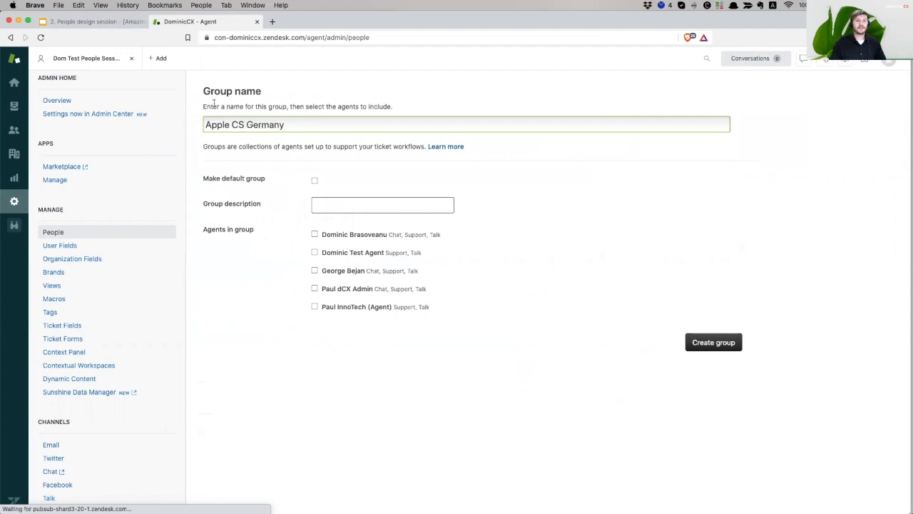
double_click(217, 124)
double_click(236, 125)
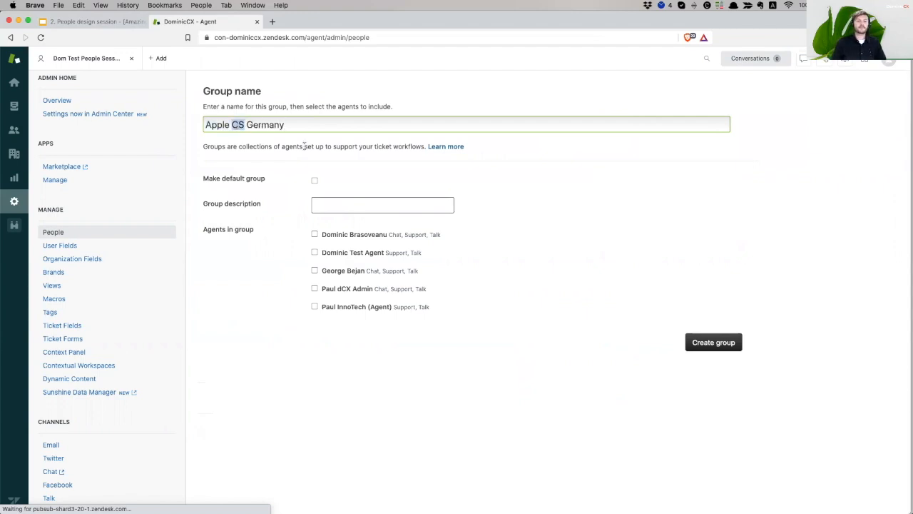
double_click(265, 125)
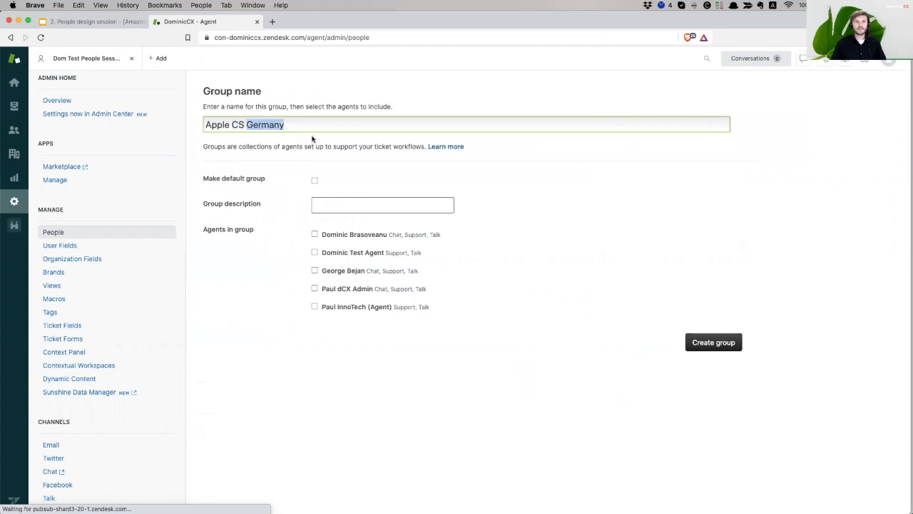
left_click(329, 255)
left_click(713, 342)
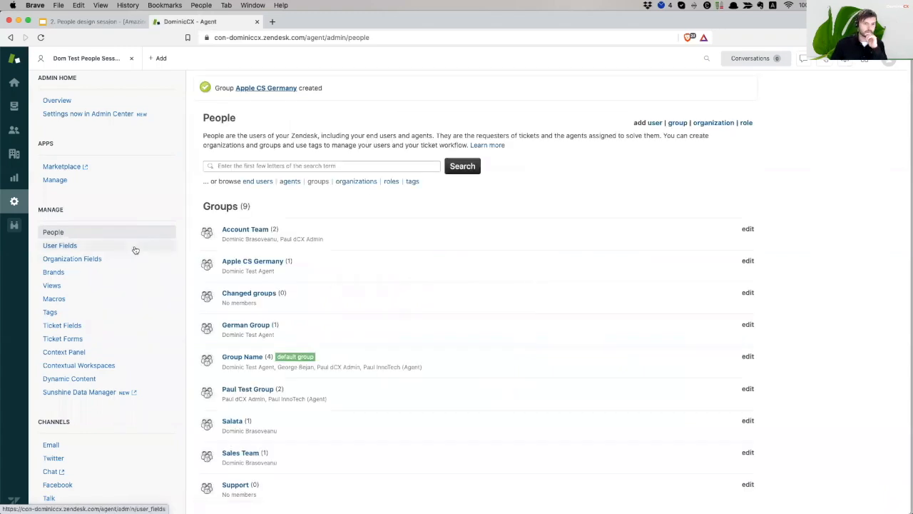
Go to the Brands settings page in the admin sidebar
scroll(107, 264, "up", 1)
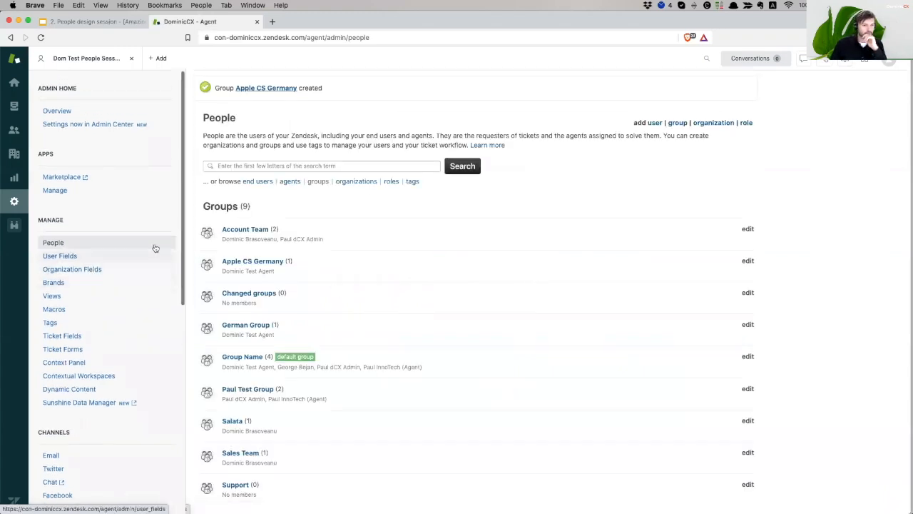
left_click_drag(64, 287, 65, 286)
left_click(66, 287)
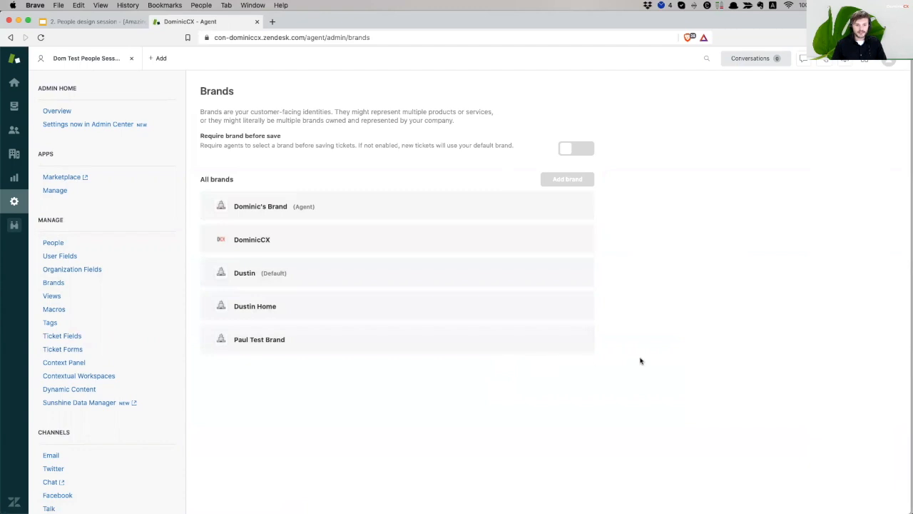
Expand the brand's settings and review its brand name and subdomain
left_click(573, 273)
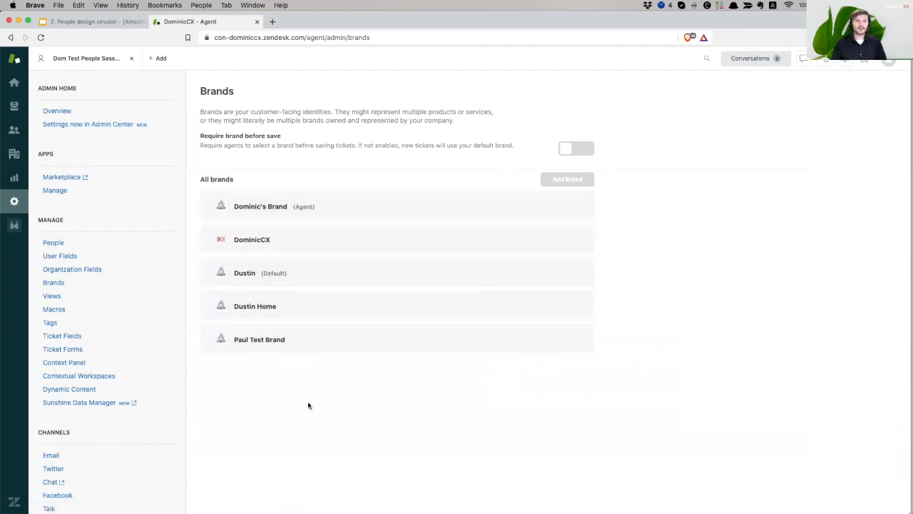
left_click(321, 246)
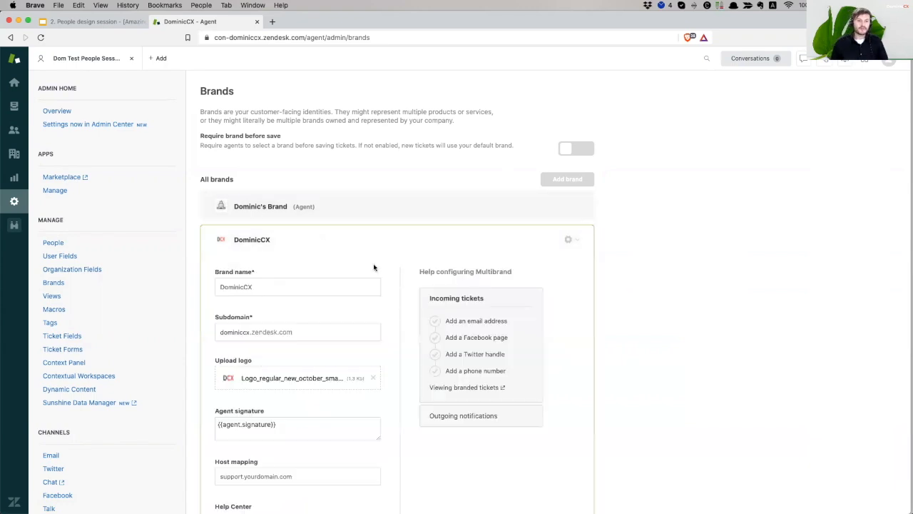
scroll(333, 291, "down", 1)
left_click(239, 258)
double_click(240, 261)
left_click(233, 306)
double_click(232, 306)
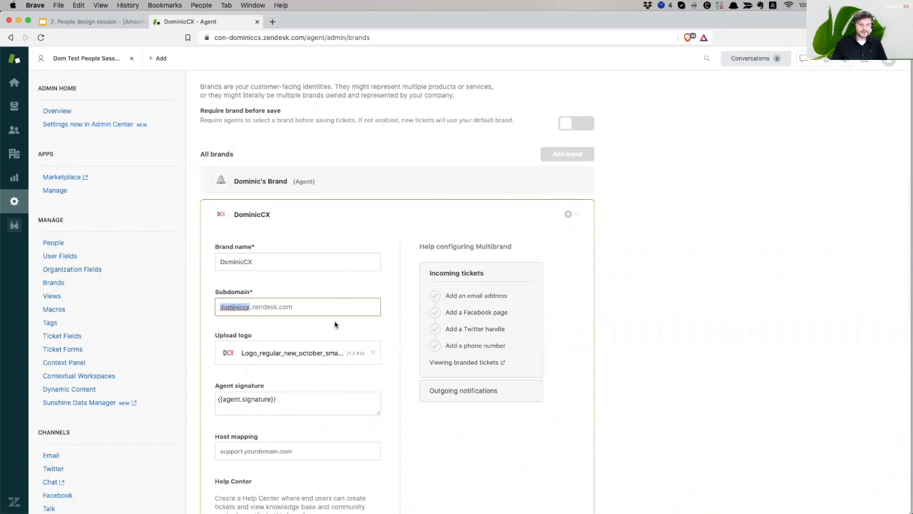
scroll(335, 324, "down", 2)
scroll(320, 308, "down", 1)
scroll(320, 307, "down", 1)
Add 'Apple Inc' on a new line under {{agent.signature}} in the brand's agent signature
triple_click(295, 306)
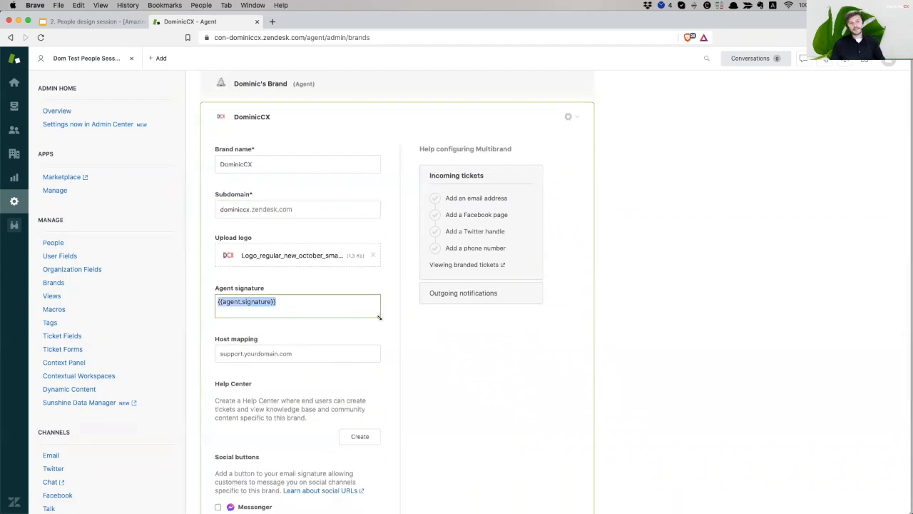
left_click_drag(379, 316, 380, 368)
left_click(272, 307)
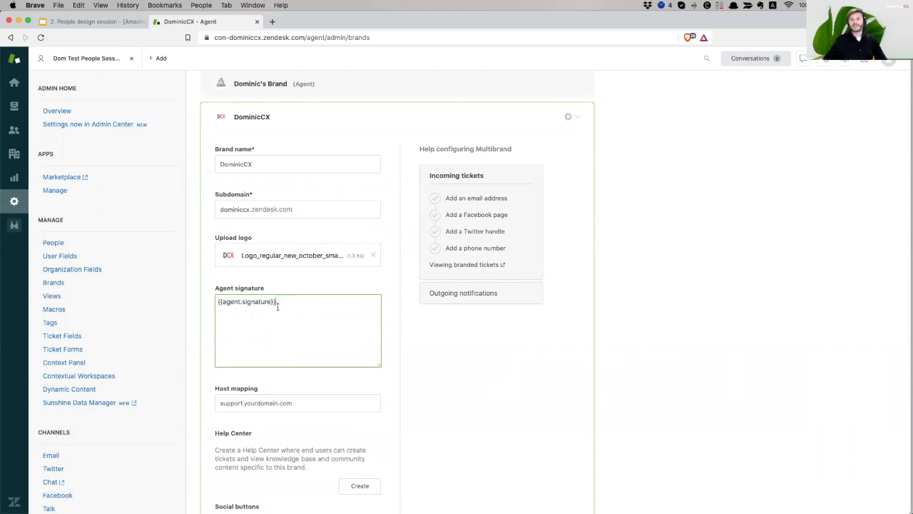
scroll(277, 304, "down", 1)
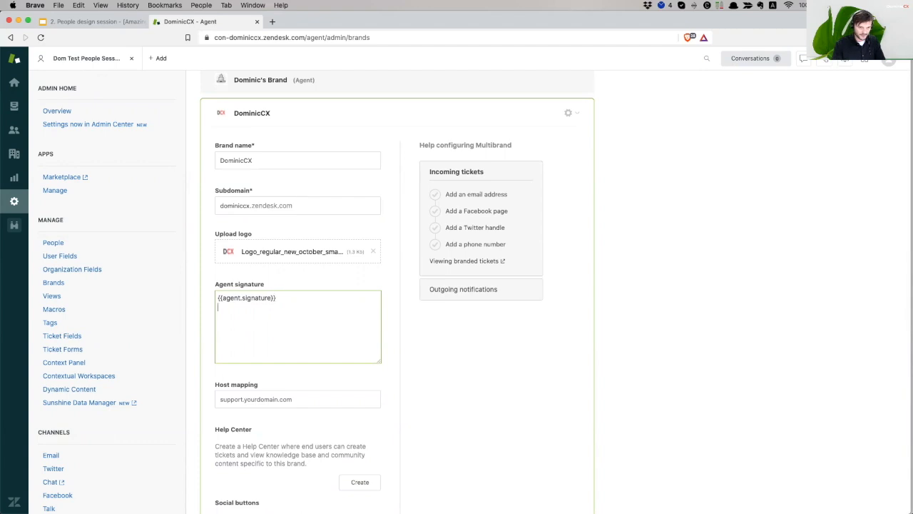
triple_click(291, 304)
left_click(259, 320)
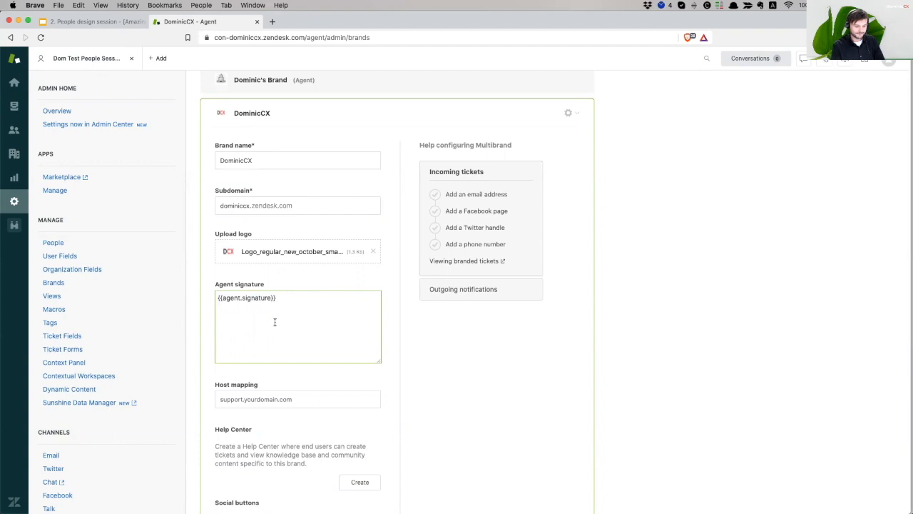
type("pple Inc")
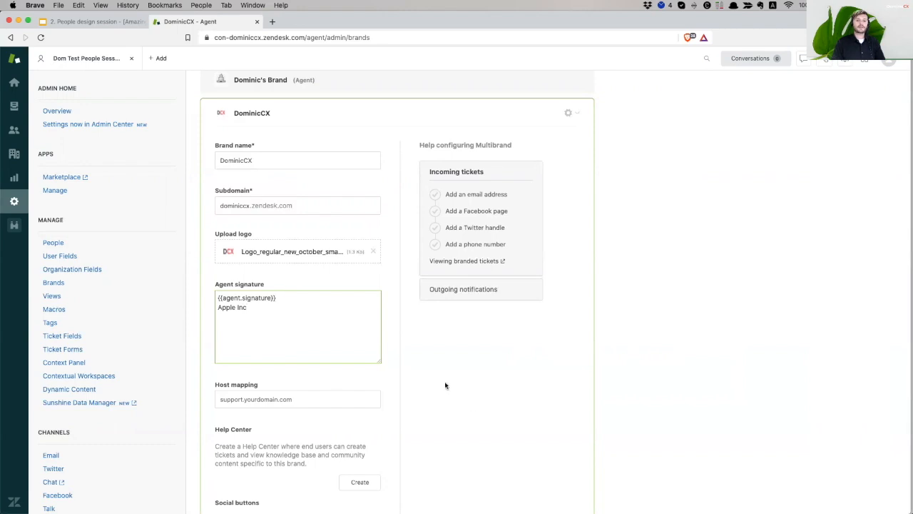
scroll(440, 383, "down", 2)
scroll(434, 378, "down", 1)
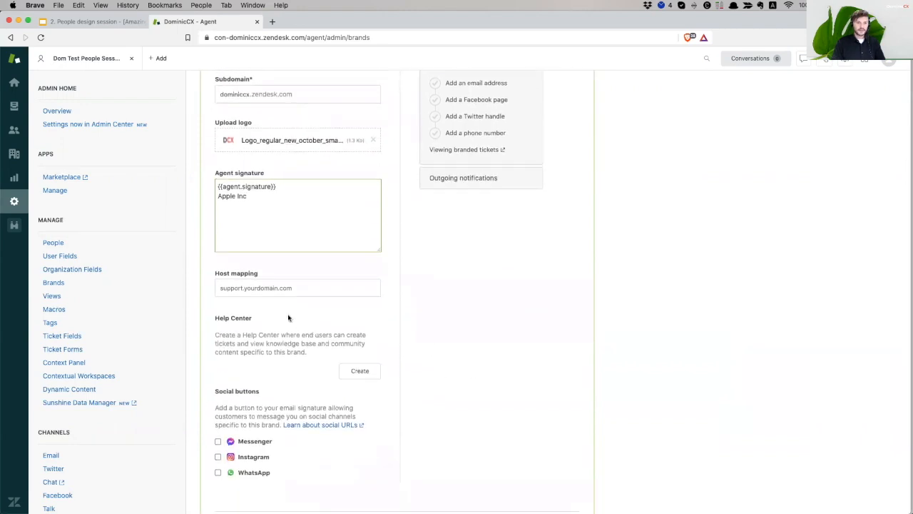
left_click(271, 286)
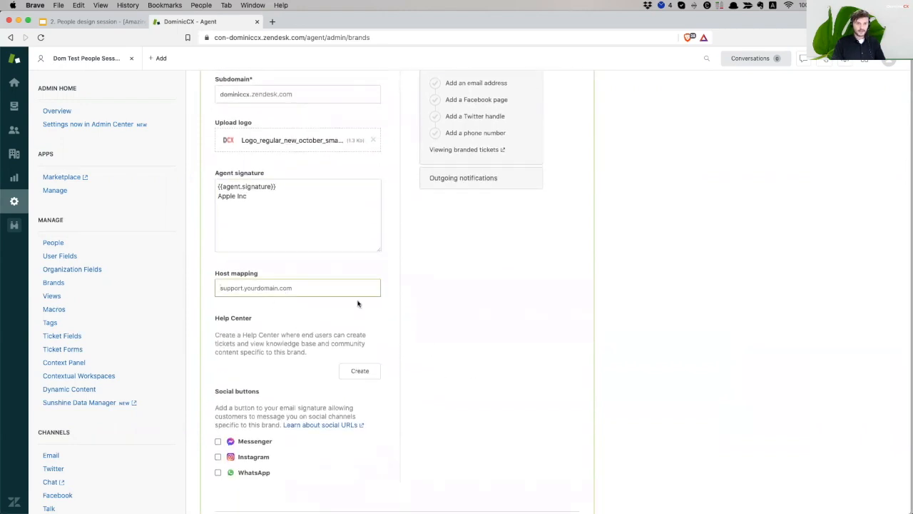
scroll(358, 303, "down", 2)
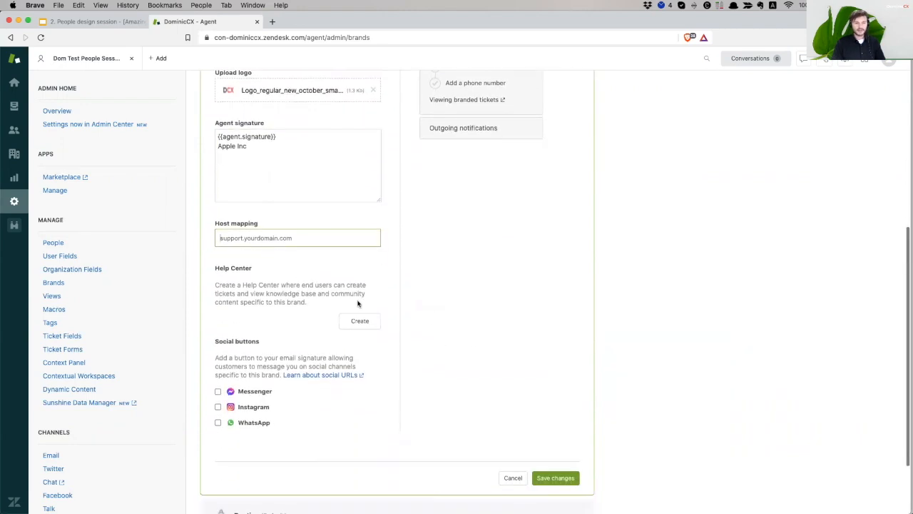
left_click(550, 476)
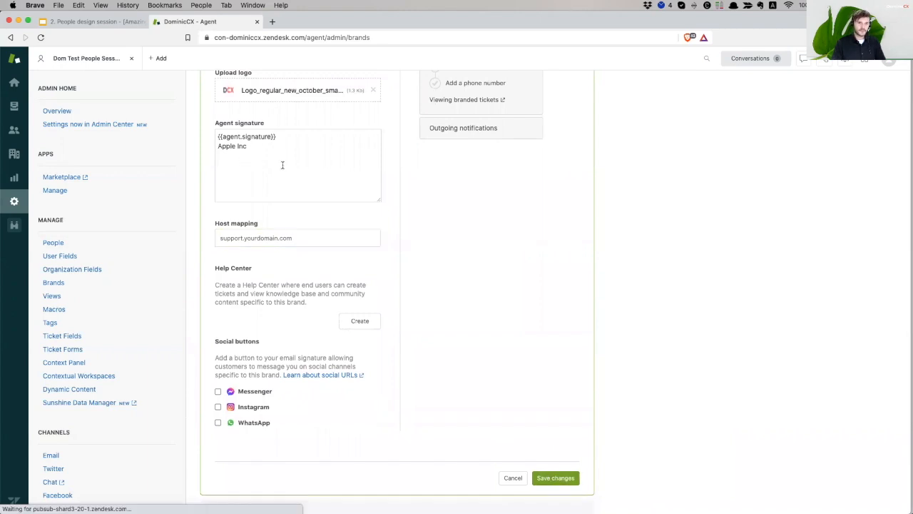
Save the brand and confirm the signature now includes the 'Apple Inc' line
left_click(269, 237)
scroll(298, 318, "down", 3)
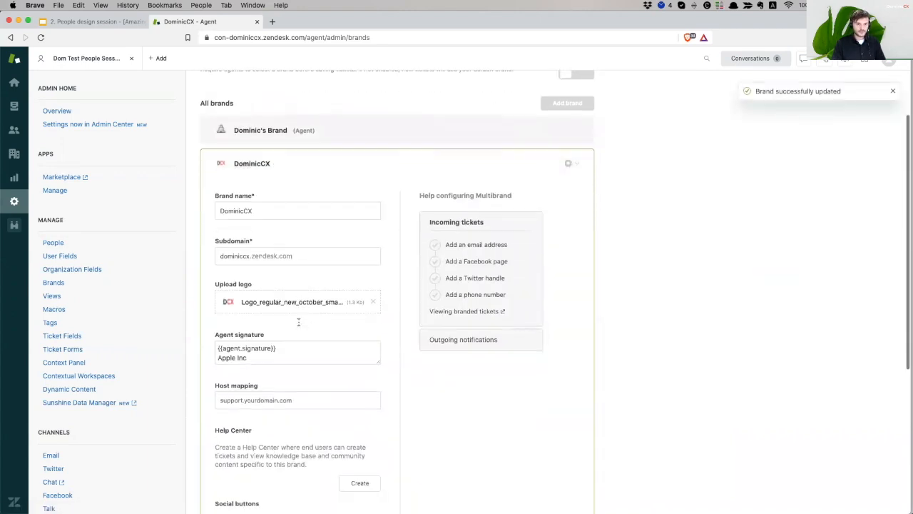
scroll(298, 323, "down", 1)
left_click_drag(284, 305, 202, 304)
left_click_drag(255, 316, 197, 314)
left_click(264, 315)
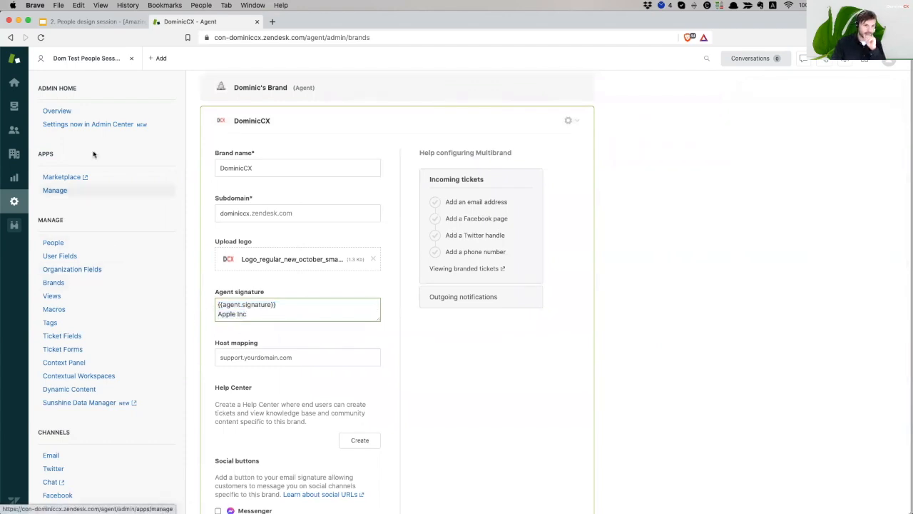
left_click(14, 130)
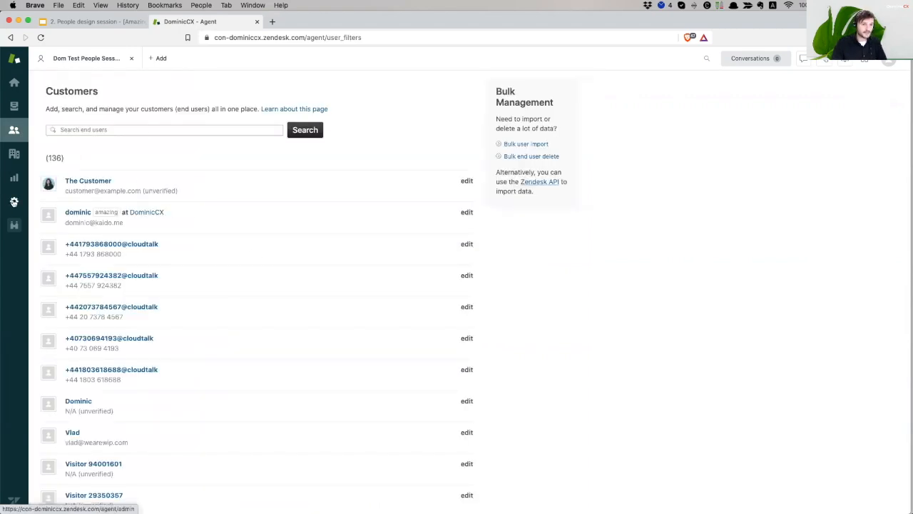
Open the test agent from People and enter 'Team Lead' as the signature's first line
left_click(14, 201)
left_click(65, 244)
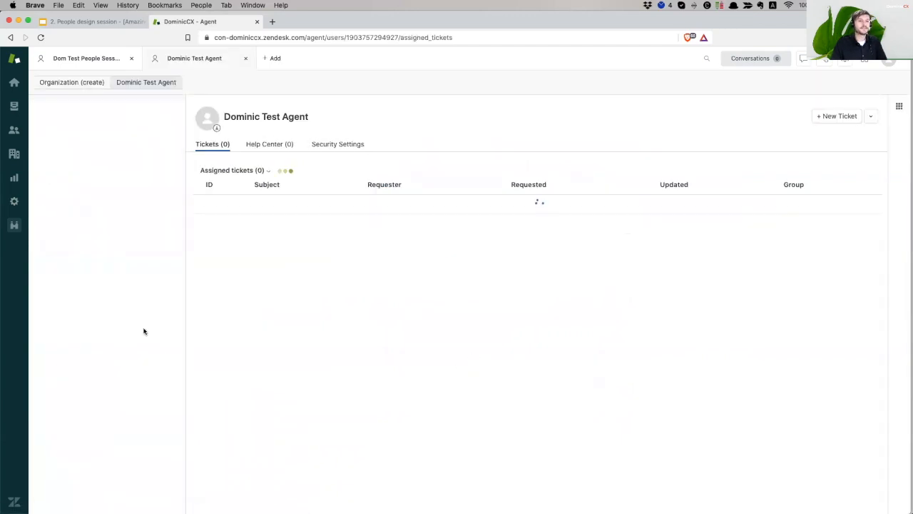
left_click(92, 224)
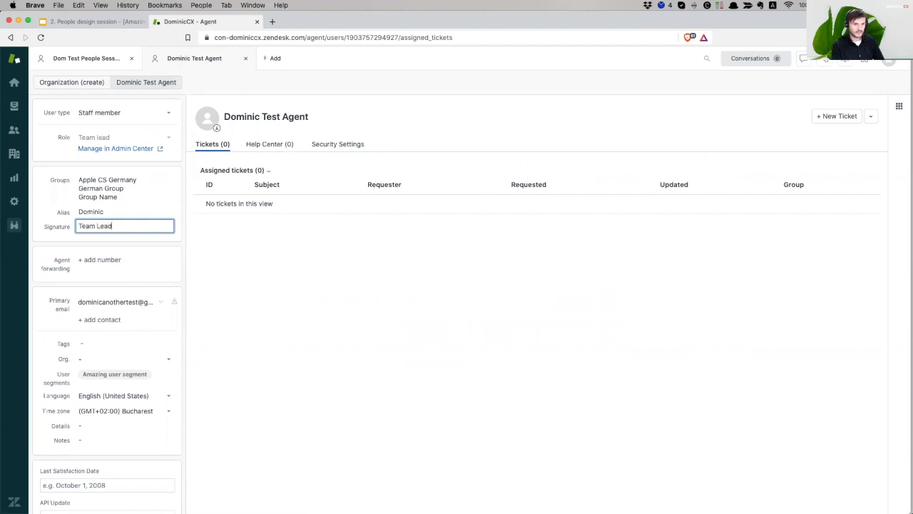
key("Return")
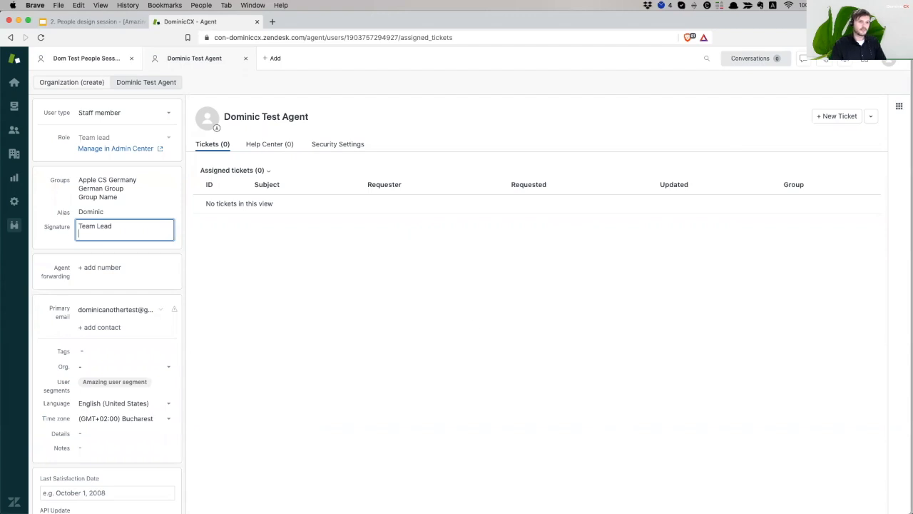
left_click(93, 210)
left_click(170, 227)
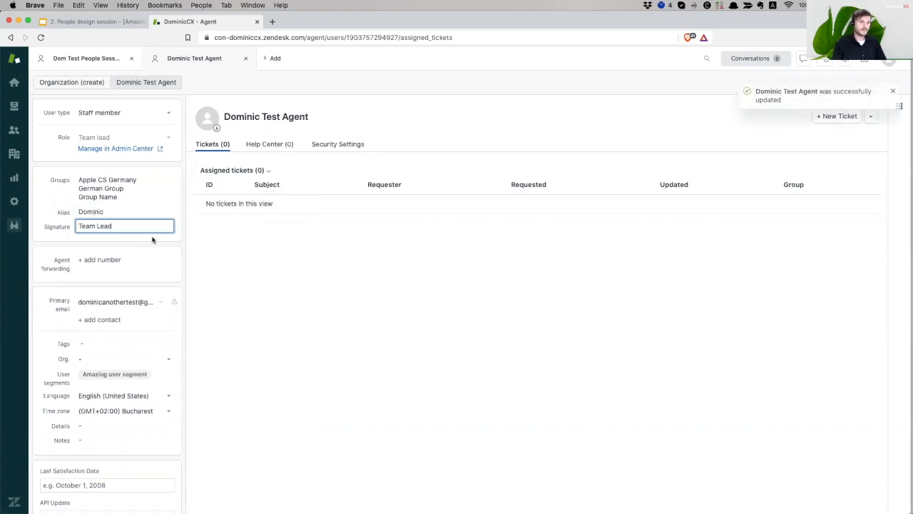
Add 'Customer Service' as the second signature line and verify the saved signature
key("Return")
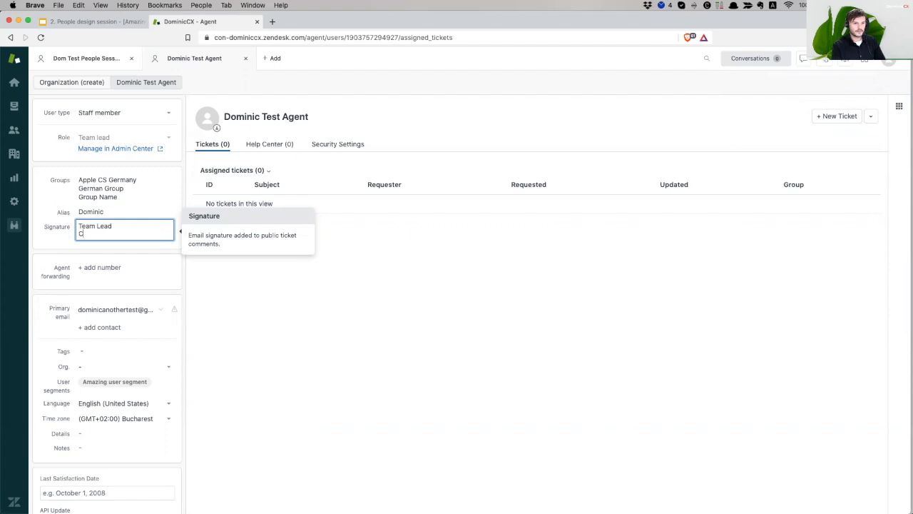
type("Customer Servoi")
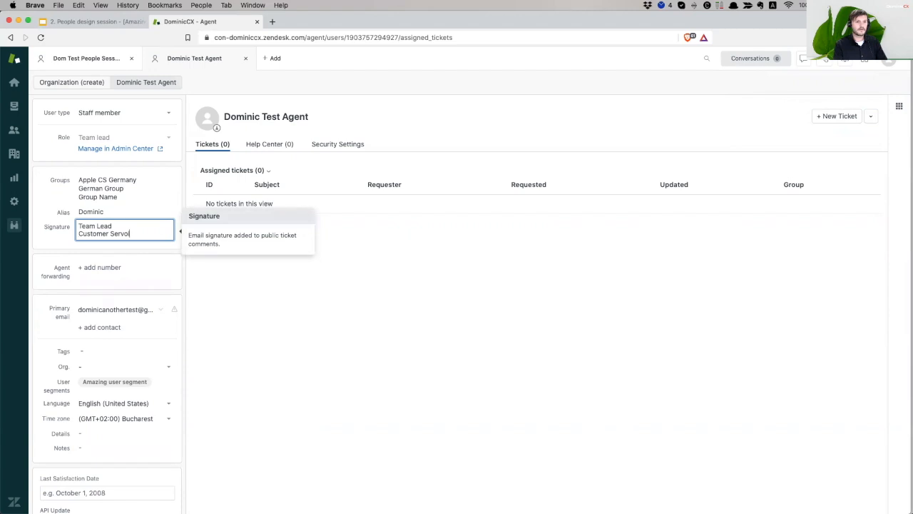
key("BackSpace")
key("BackSpace")
type("ice")
left_click(290, 316)
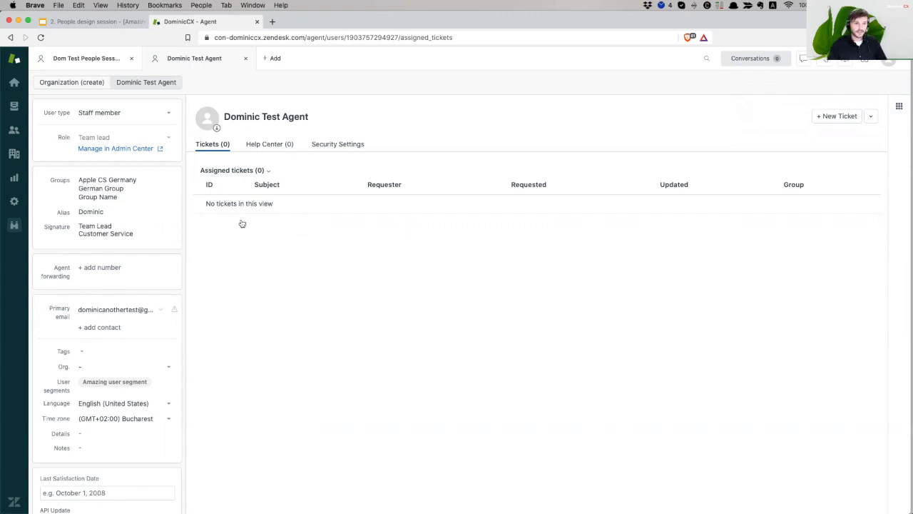
left_click(52, 226)
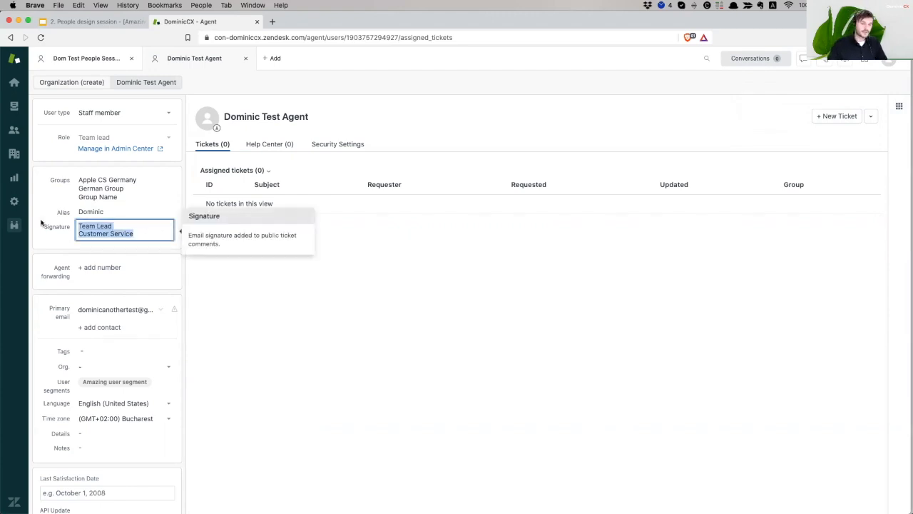
left_click(325, 312)
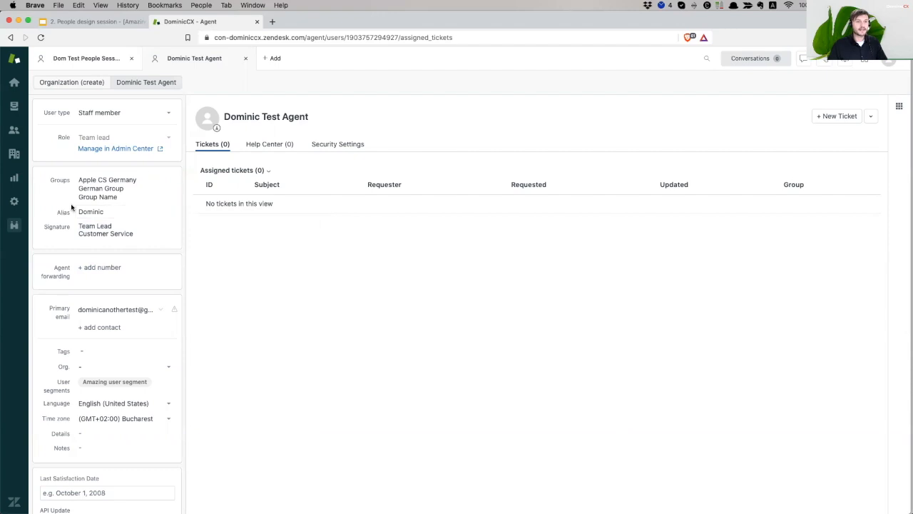
left_click(15, 201)
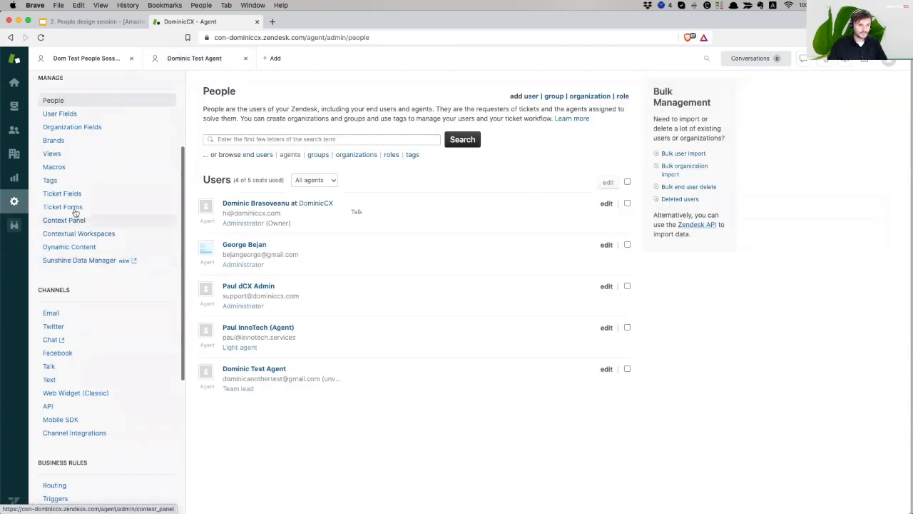
Reopen the brand under Brands and review its {{agent.signature}} and 'Apple Inc' signature lines
left_click(57, 142)
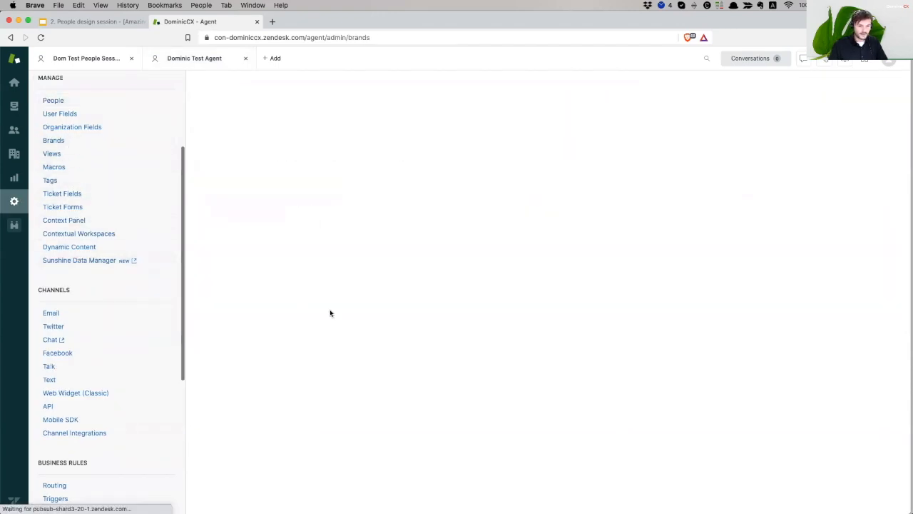
left_click(275, 245)
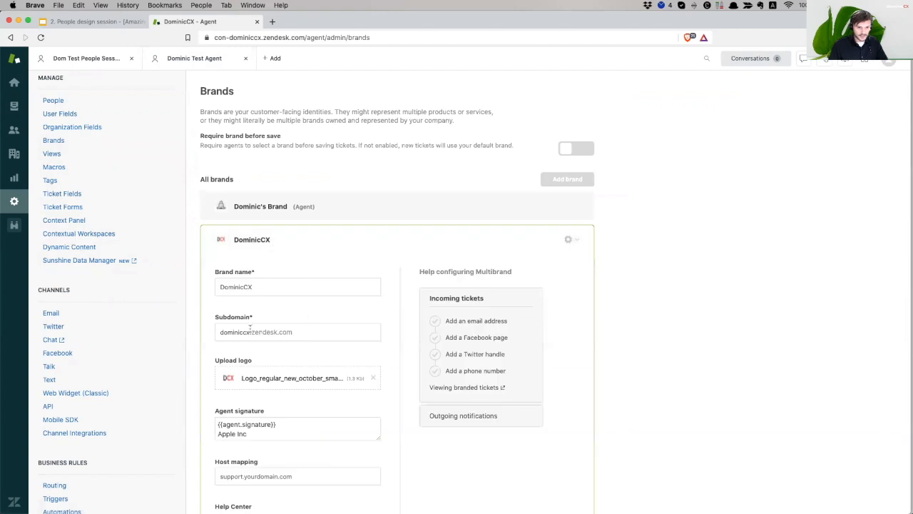
left_click_drag(273, 428, 198, 434)
left_click_drag(286, 423, 203, 413)
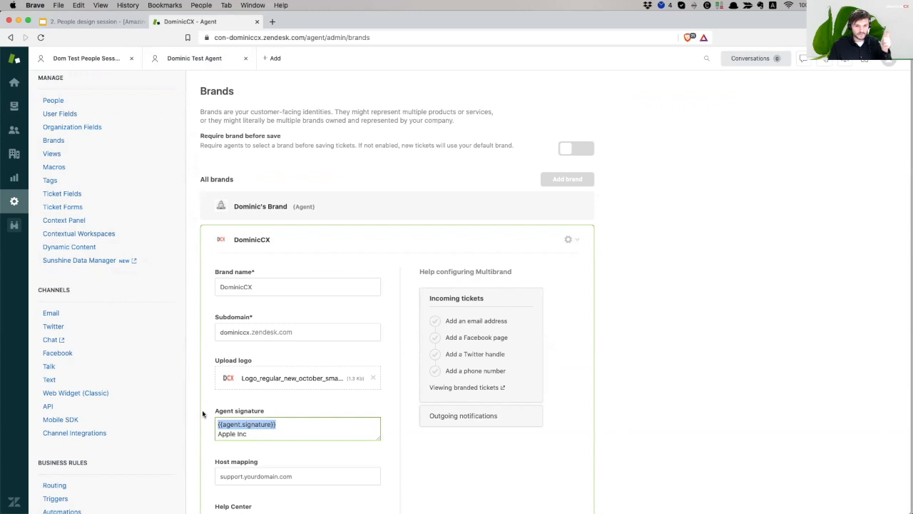
left_click_drag(258, 433, 199, 431)
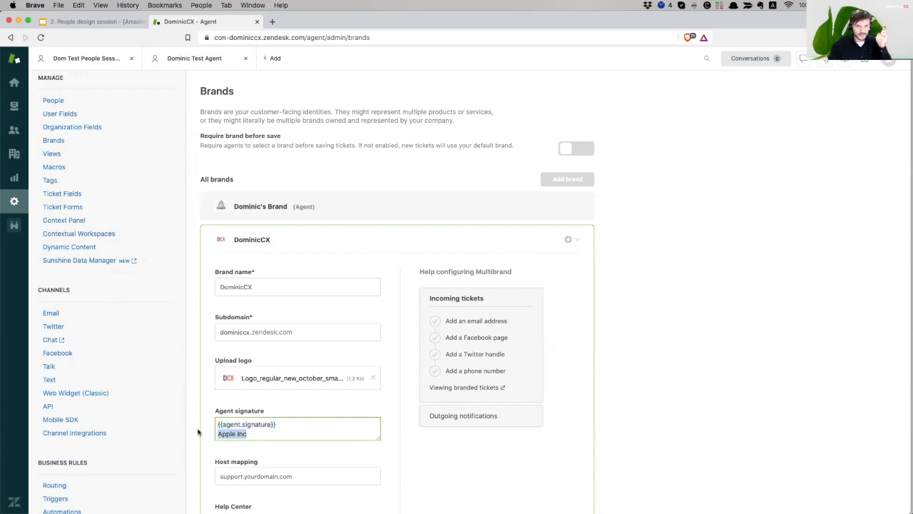
left_click(606, 379)
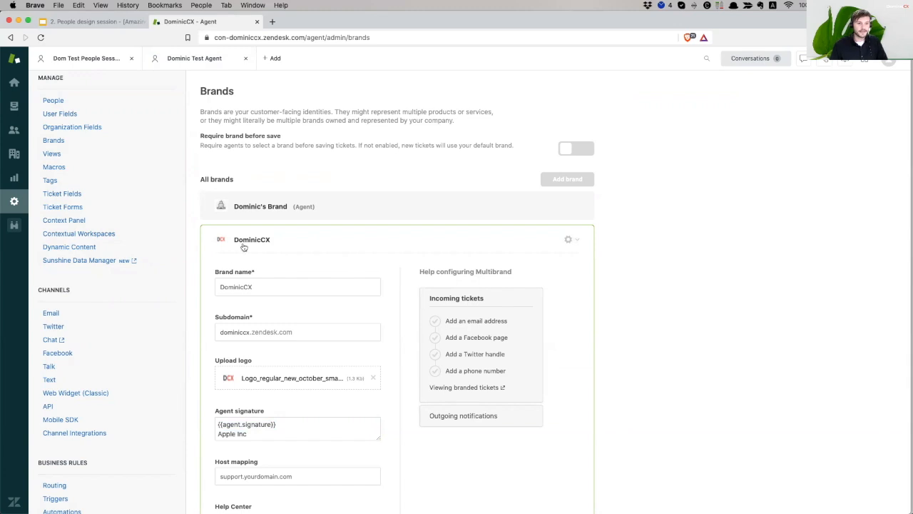
left_click(87, 22)
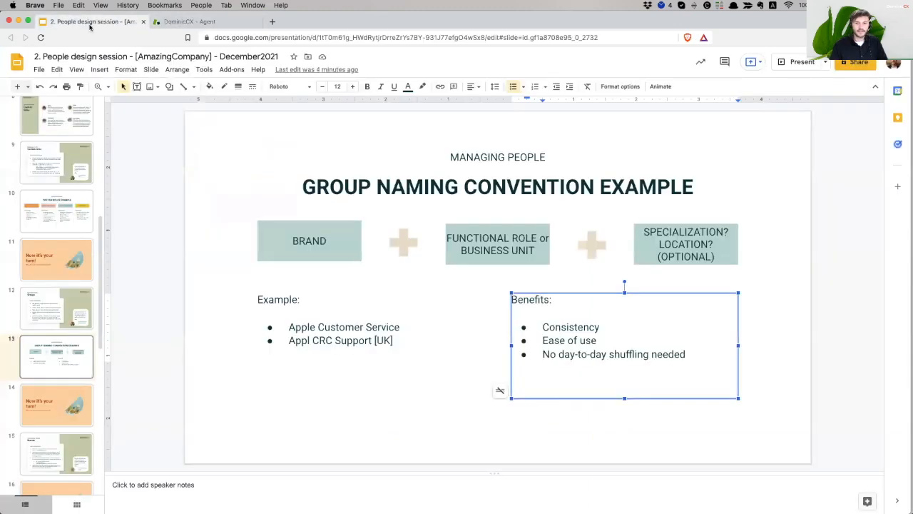
Scroll the slide filmstrip of the People design session deck to the Brands slide
scroll(71, 307, "down", 2)
left_click(60, 341)
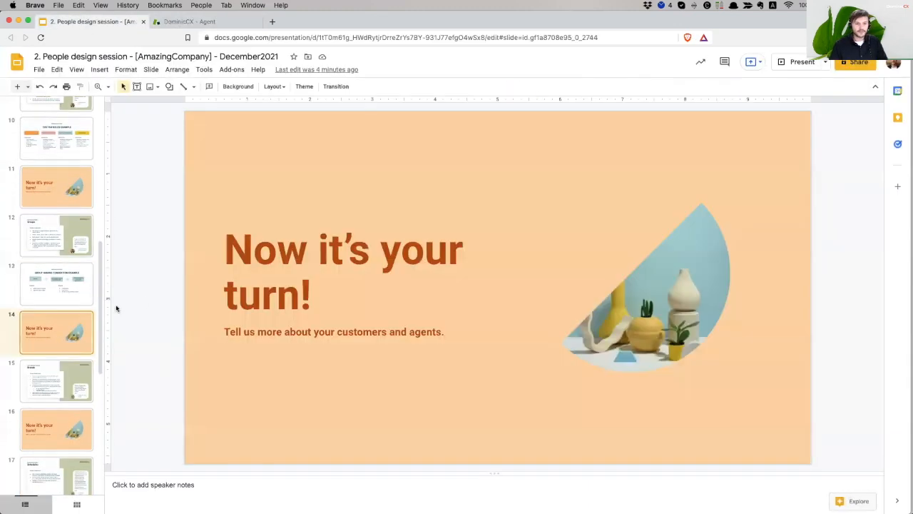
scroll(65, 325, "down", 3)
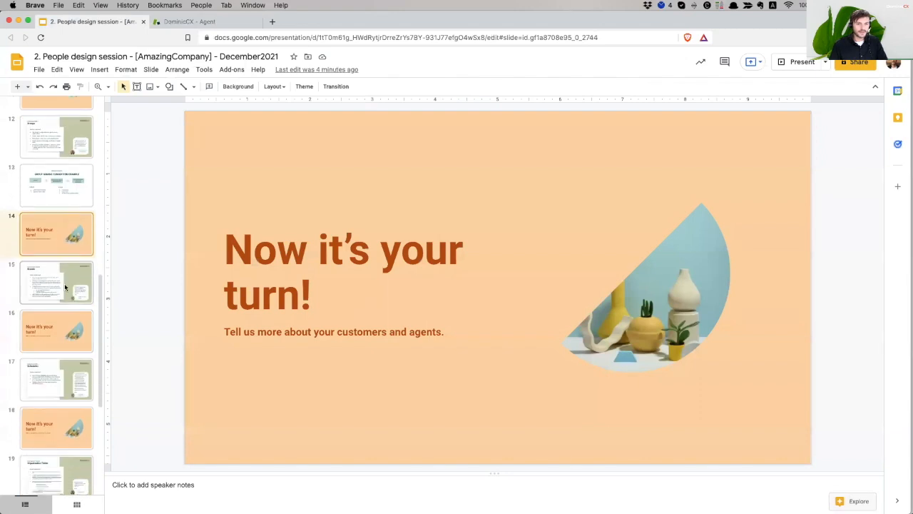
left_click(65, 287)
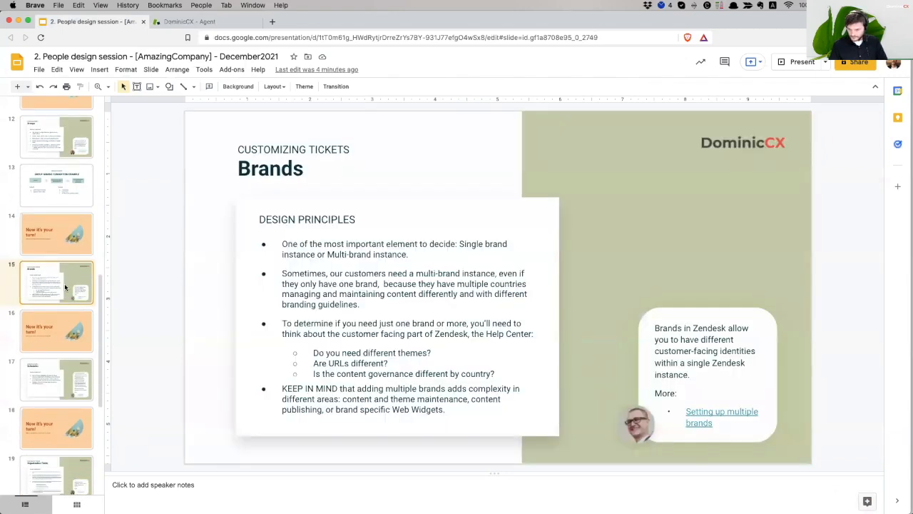
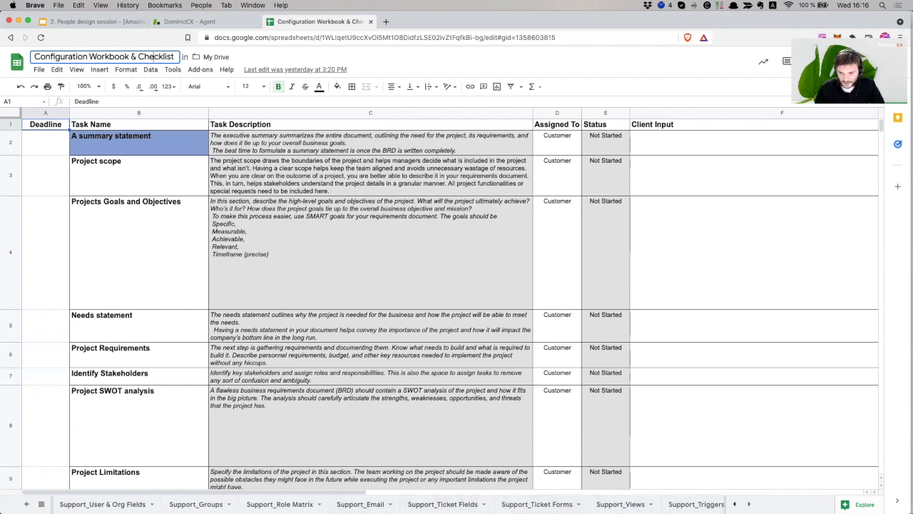
Scroll the sheet tabs and review the empty agent rows A3:F16 on Support_Agents
left_click(749, 503)
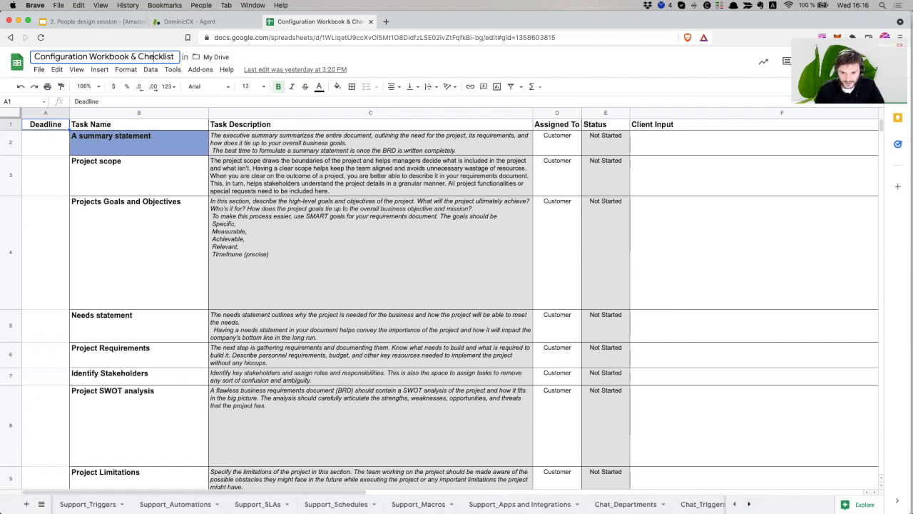
left_click(749, 503)
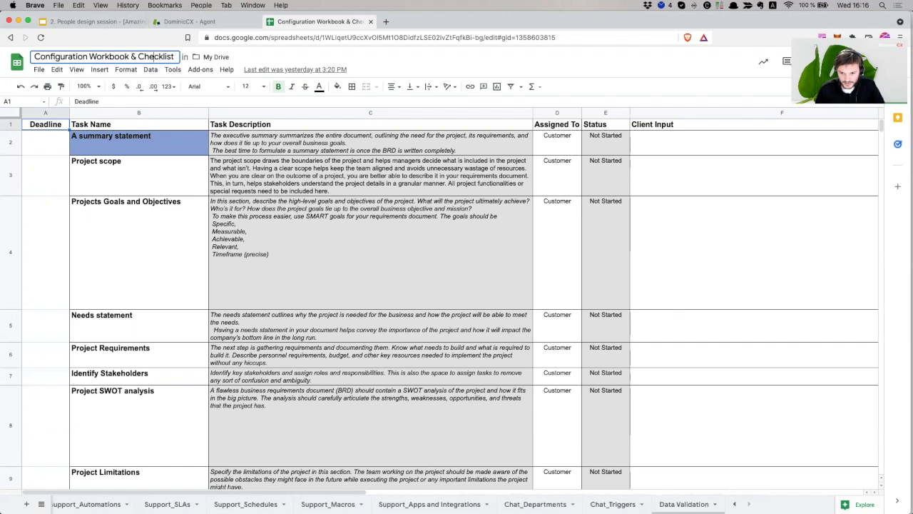
left_click(735, 503)
left_click(735, 503)
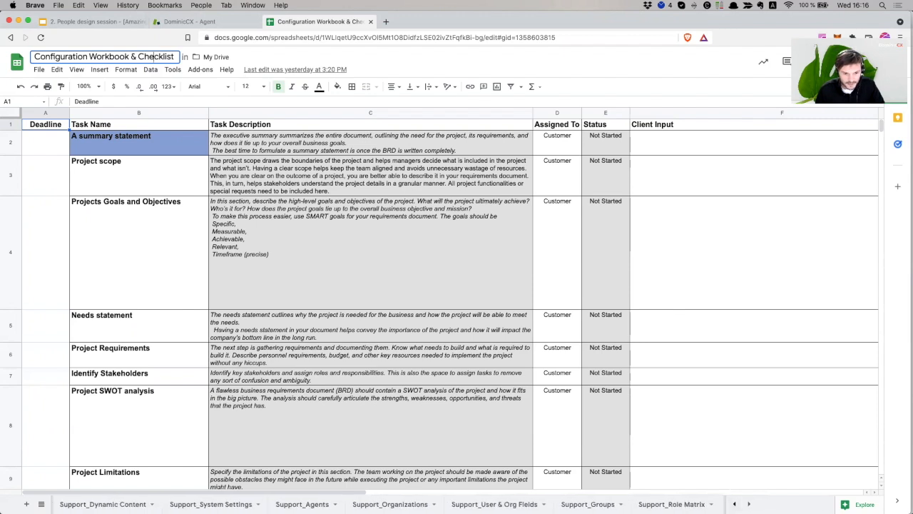
left_click(302, 503)
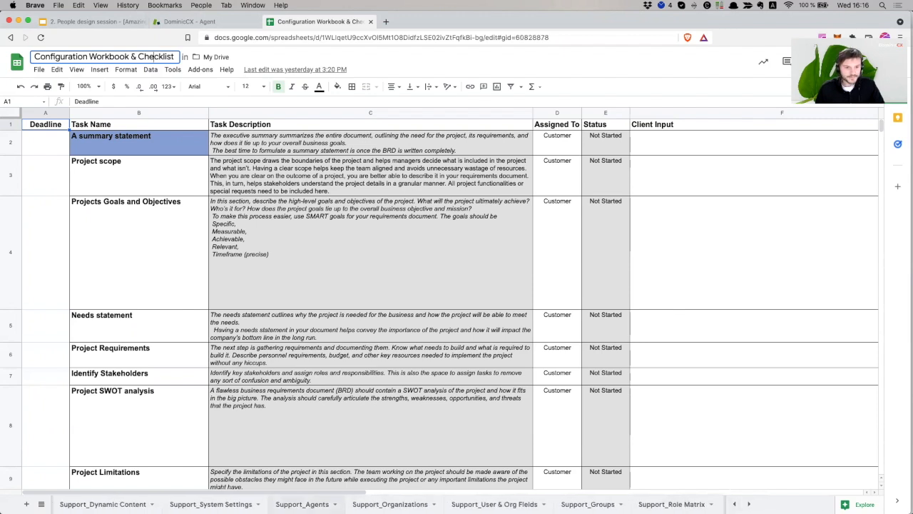
left_click_drag(53, 149, 438, 282)
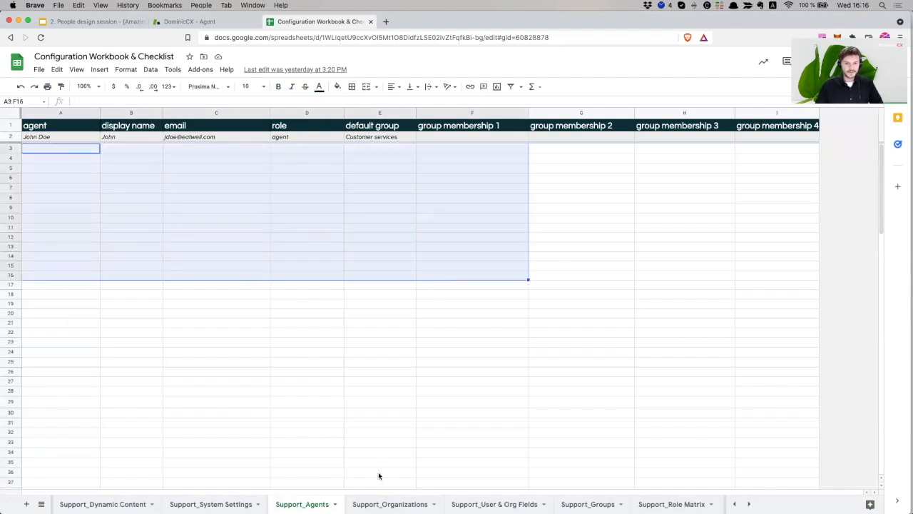
Review the empty rows on Support_Organizations, Support_User & Org Fields and Support_Groups
left_click(378, 500)
left_click_drag(32, 157, 723, 321)
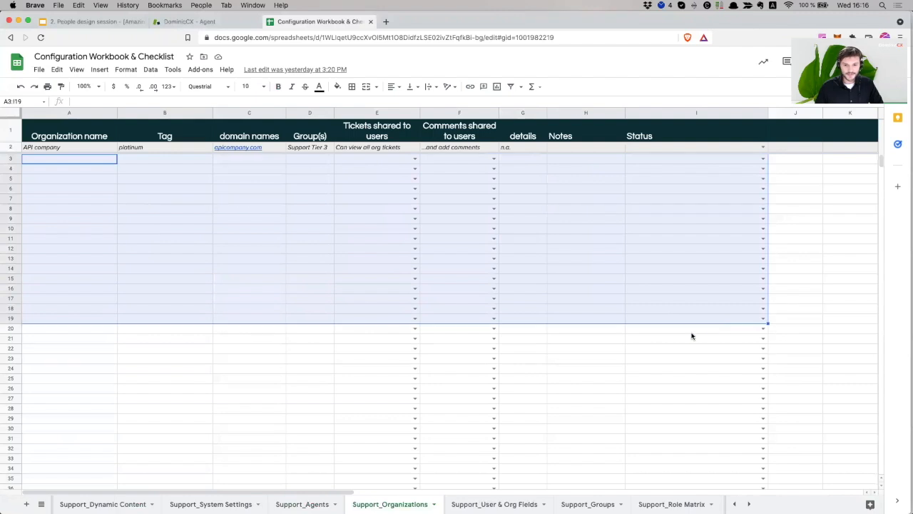
key("alt+Down")
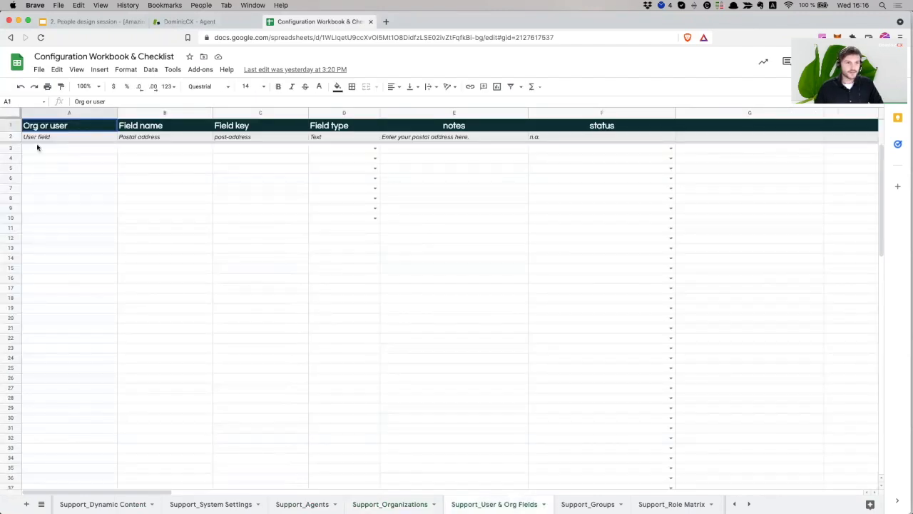
left_click_drag(31, 139, 537, 165)
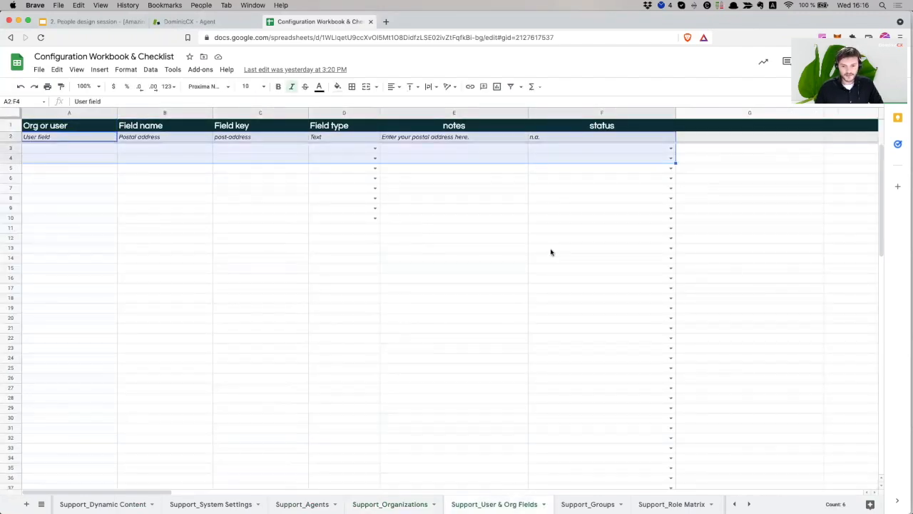
left_click_drag(55, 148, 646, 167)
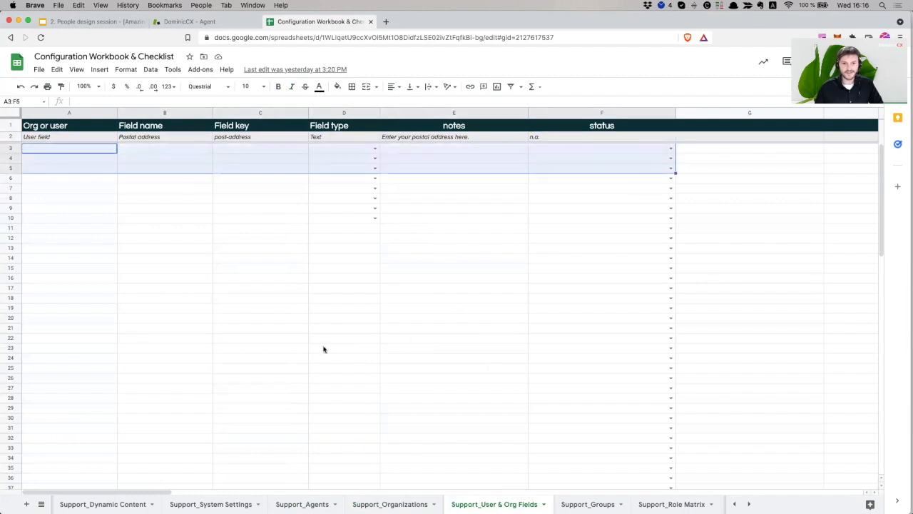
left_click(587, 504)
left_click_drag(40, 149, 610, 280)
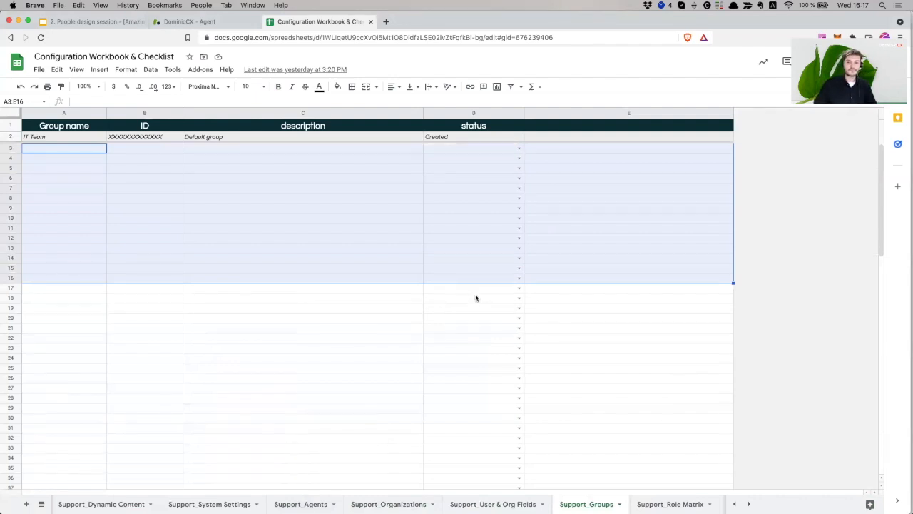
Return to the Zendesk admin and open the Agents settings page
left_click(350, 329)
left_click(187, 22)
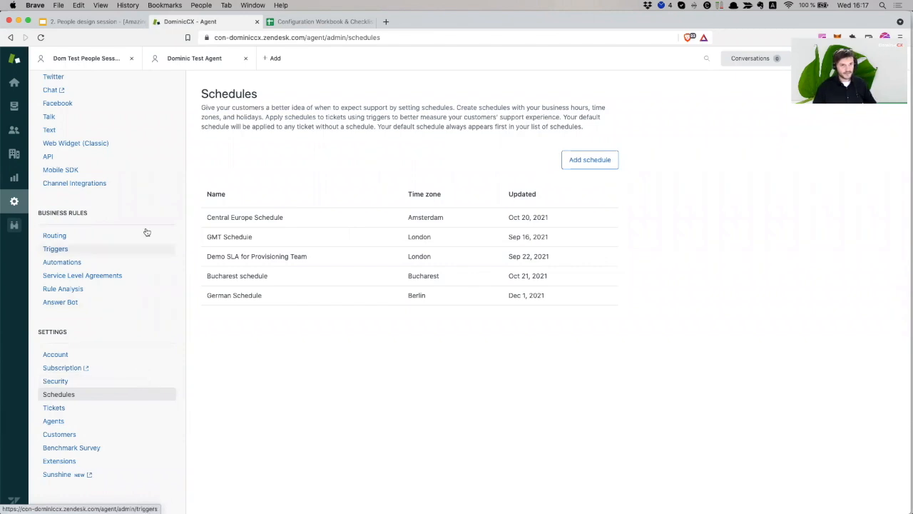
scroll(145, 323, "up", 1)
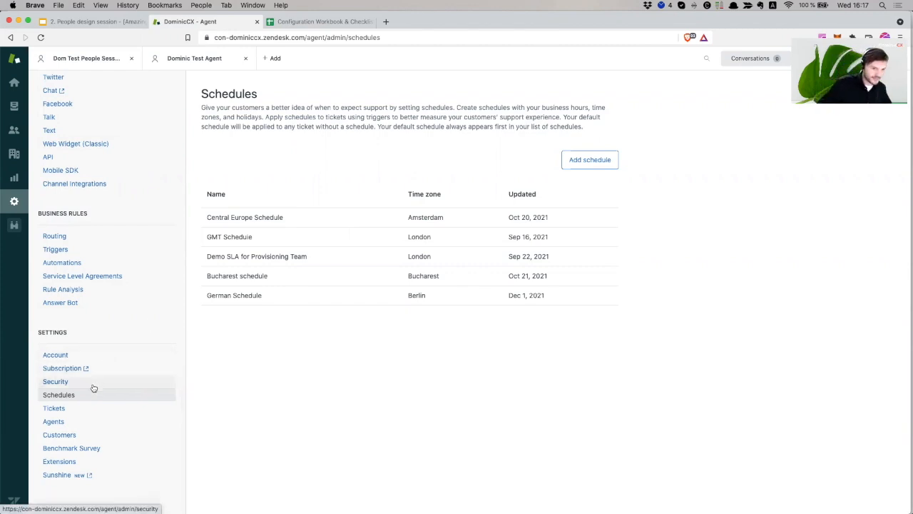
left_click(70, 421)
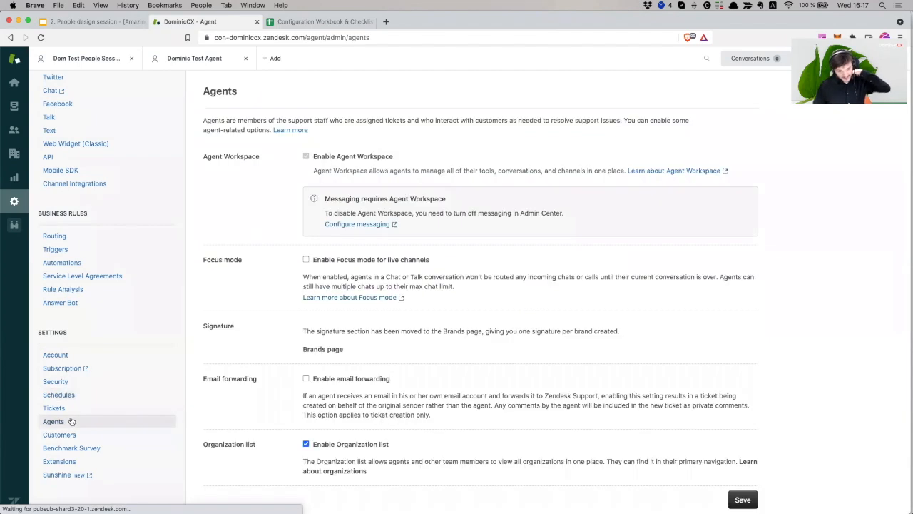
Review the Agents settings, including the note that signatures moved to Brands
left_click(71, 437)
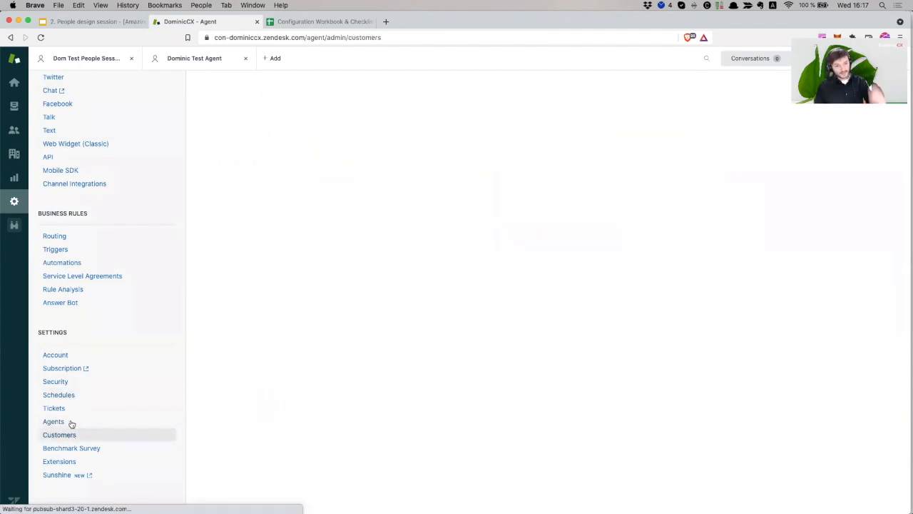
left_click(70, 422)
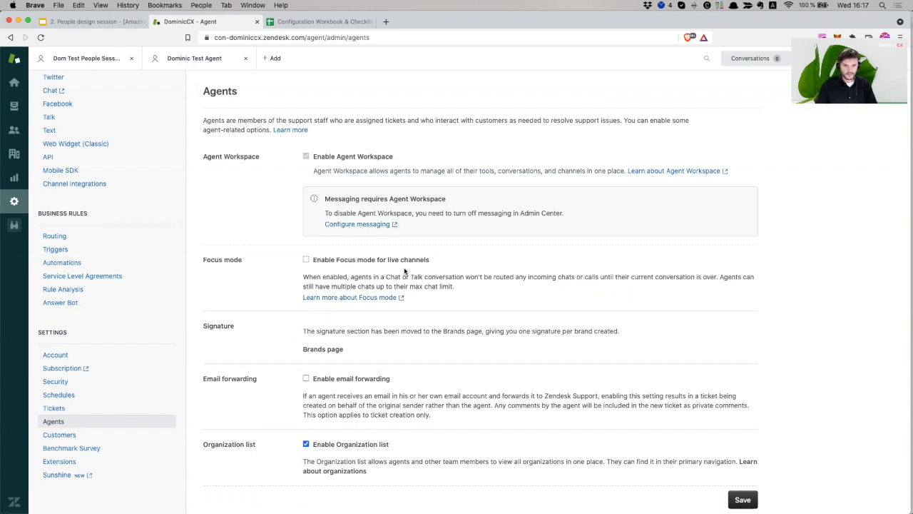
scroll(342, 274, "down", 1)
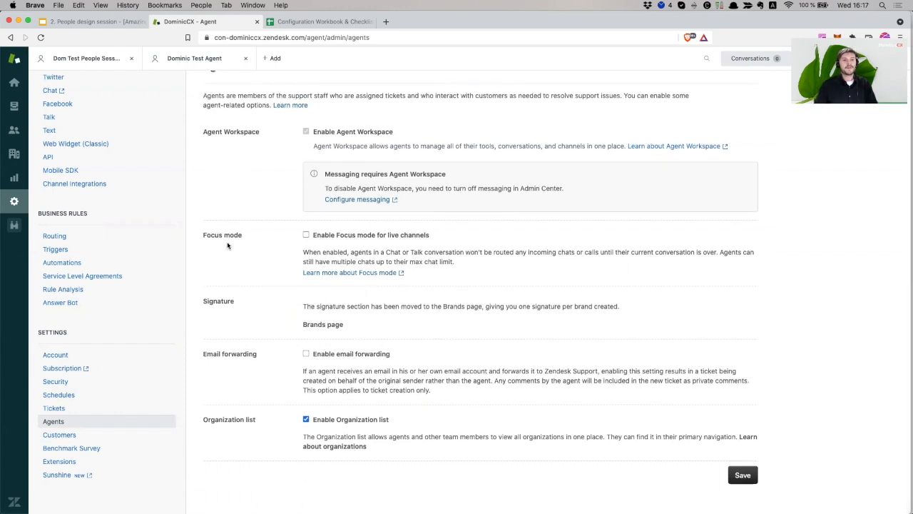
scroll(235, 250, "up", 1)
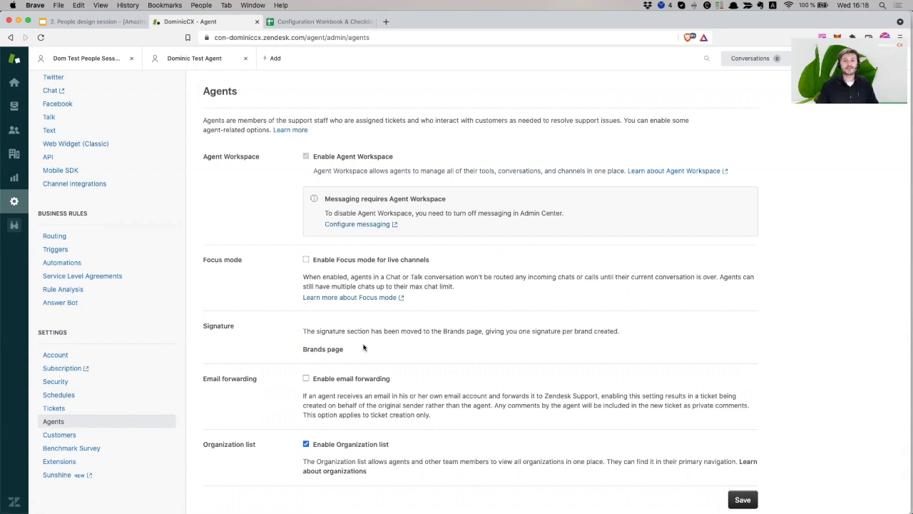
left_click_drag(365, 346, 306, 326)
left_click(347, 327)
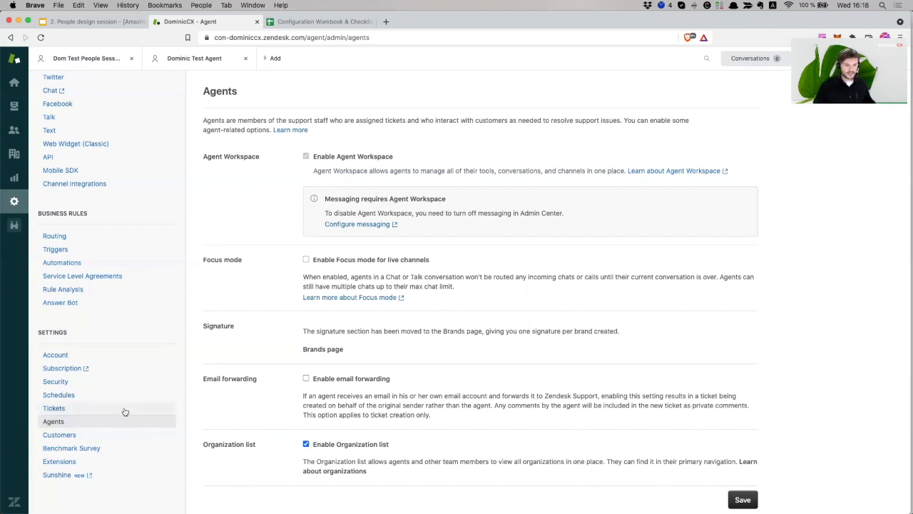
Open the End users (customers) settings
left_click(81, 435)
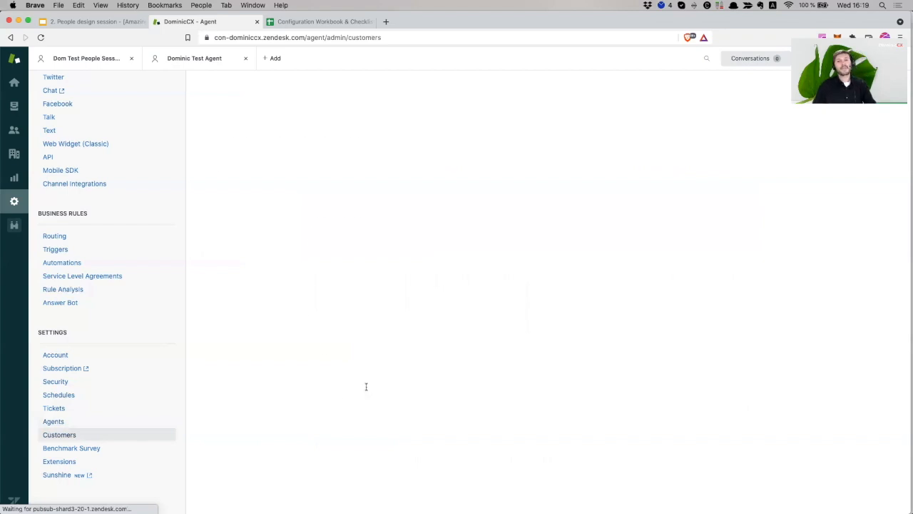
scroll(391, 395, "down", 3)
scroll(391, 394, "up", 3)
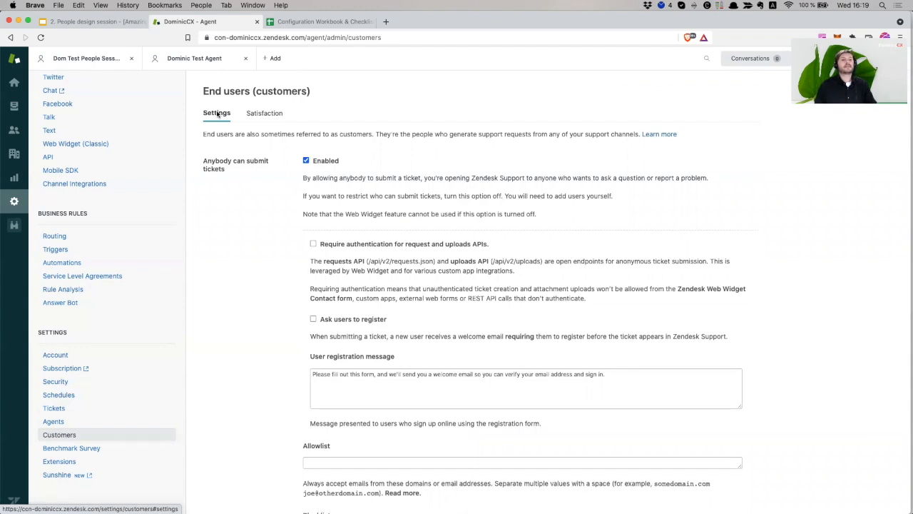
Enable 'Allow customers to rate tickets' on the Satisfaction tab and review its options
left_click(262, 118)
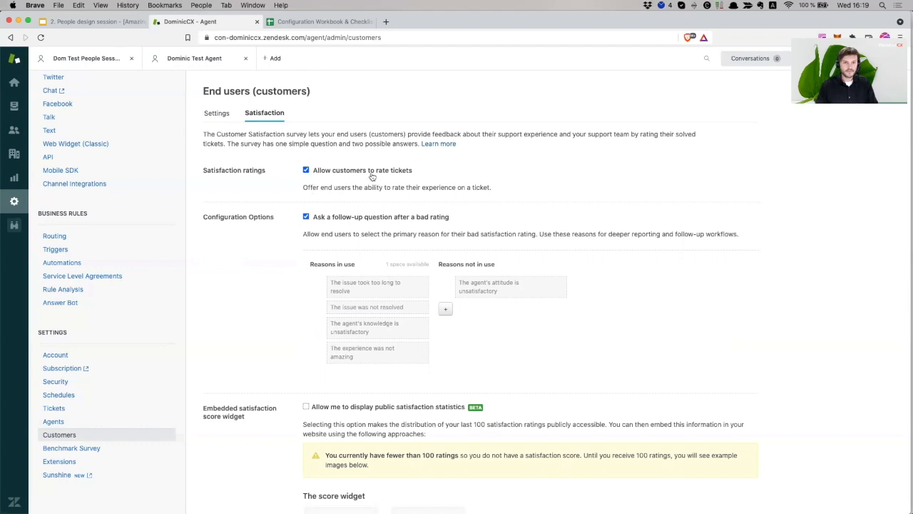
left_click(306, 171)
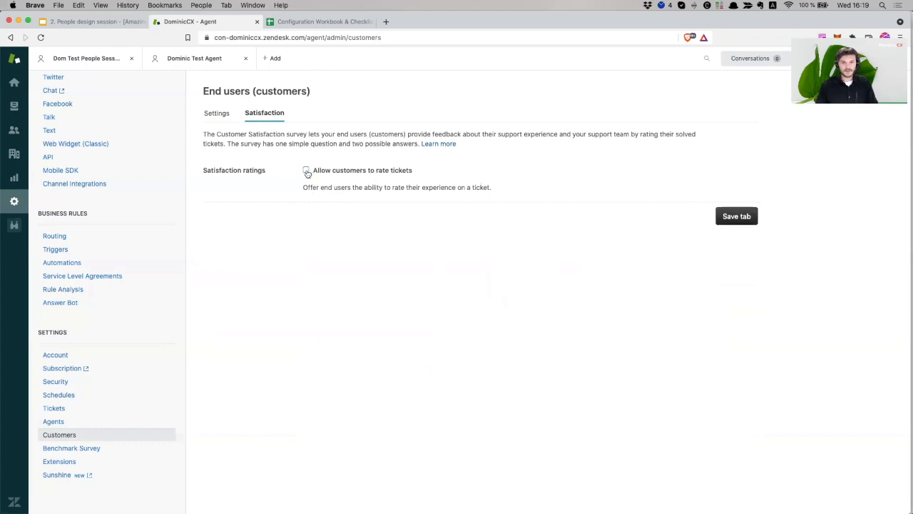
left_click(307, 172)
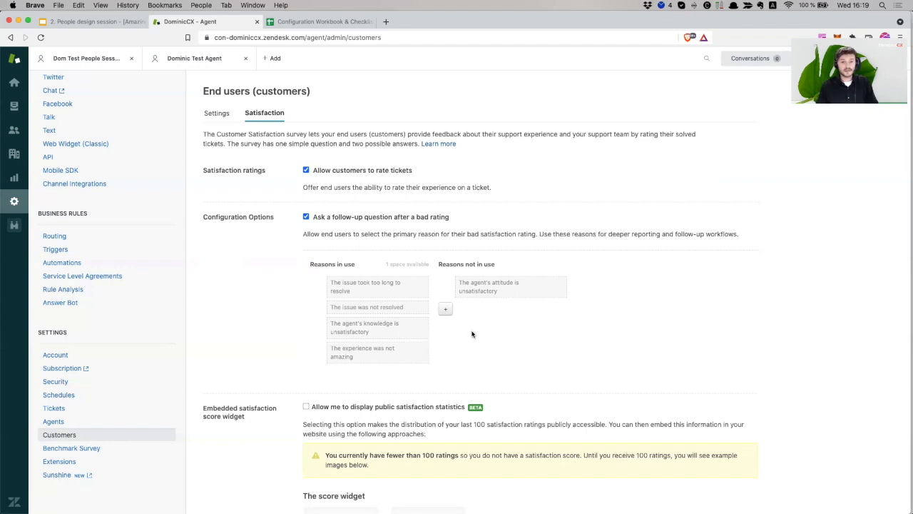
scroll(409, 344, "down", 5)
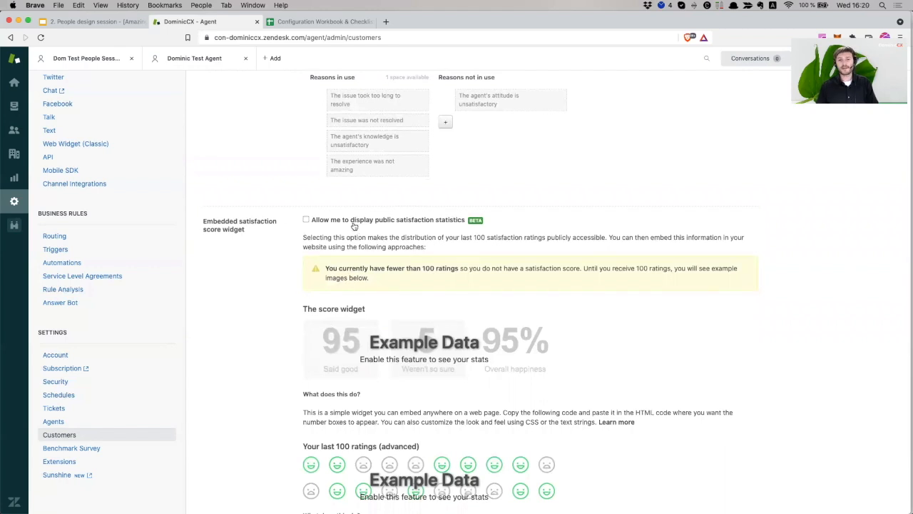
scroll(374, 235, "down", 3)
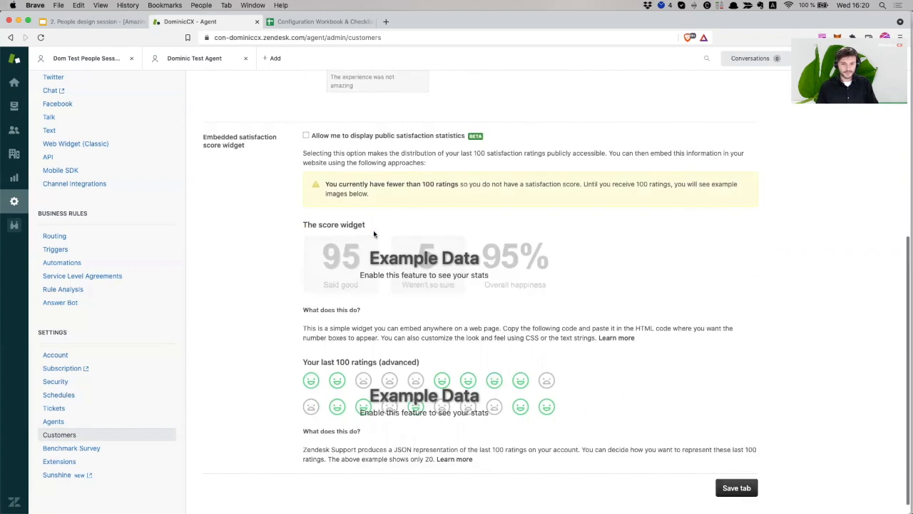
scroll(368, 232, "up", 3)
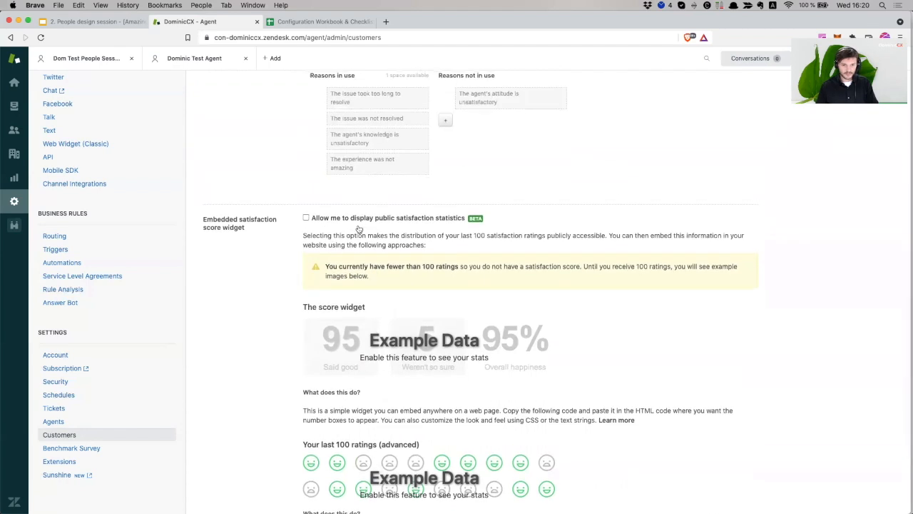
scroll(359, 228, "up", 7)
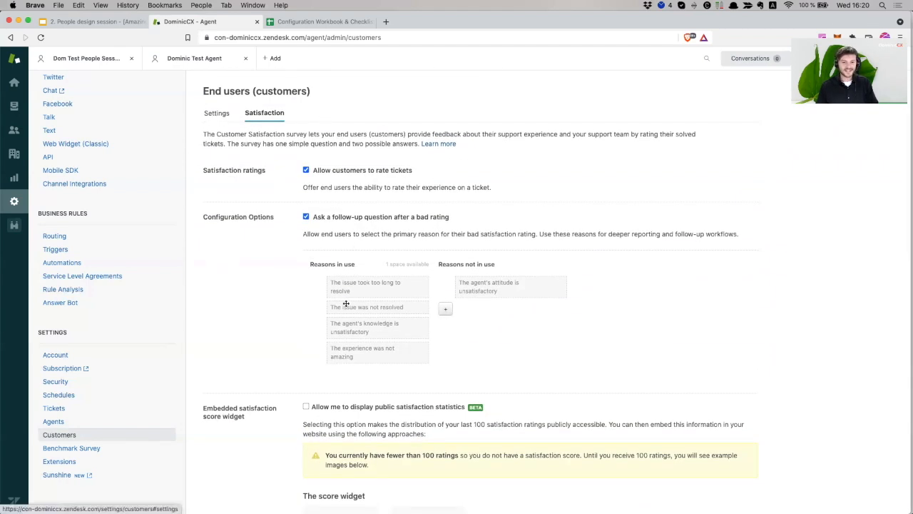
left_click(215, 115)
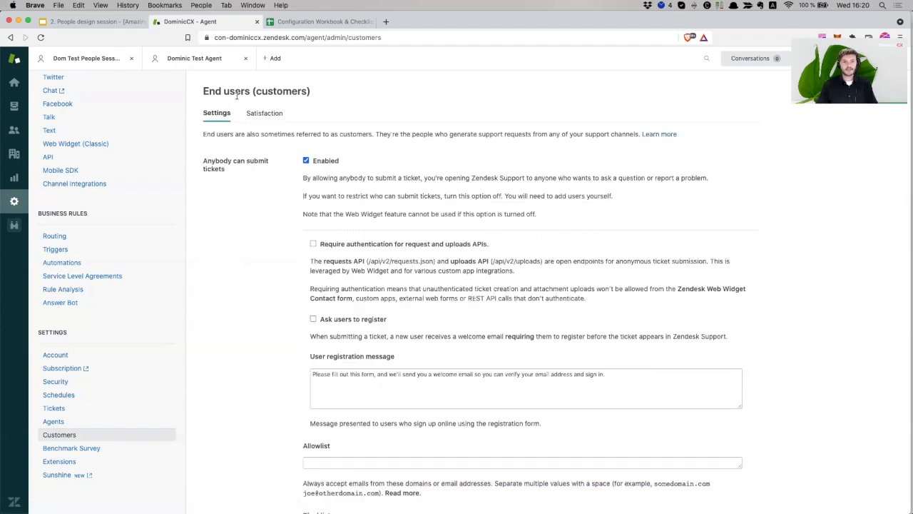
Keep 'Anybody can submit tickets' enabled and turn on 'Ask users to register'
left_click_drag(235, 91, 296, 100)
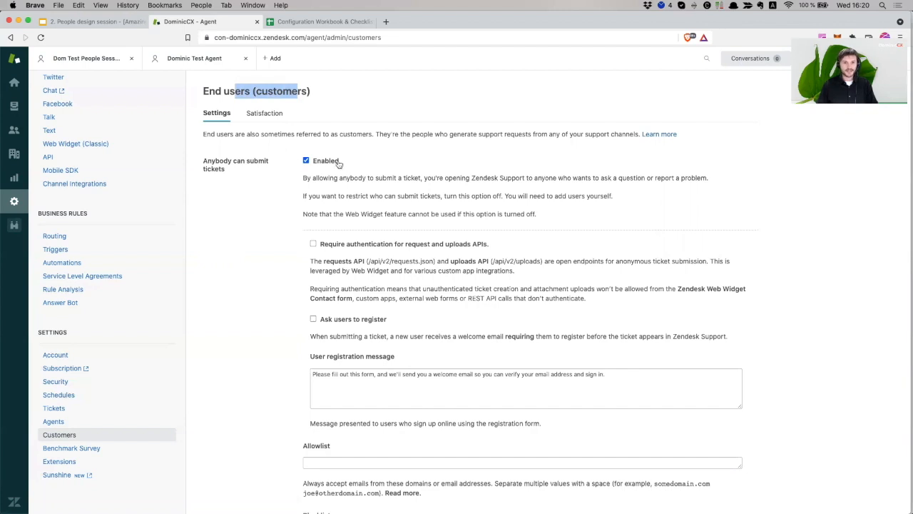
left_click(306, 161)
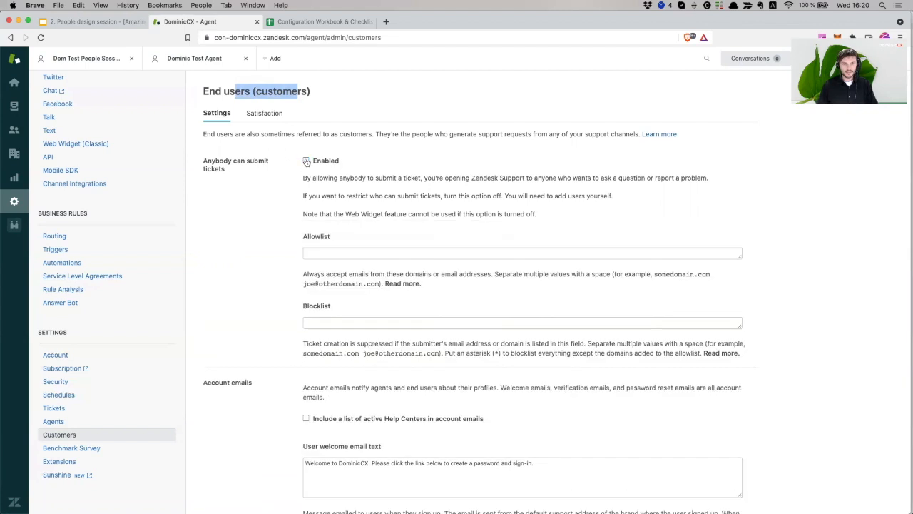
left_click(306, 161)
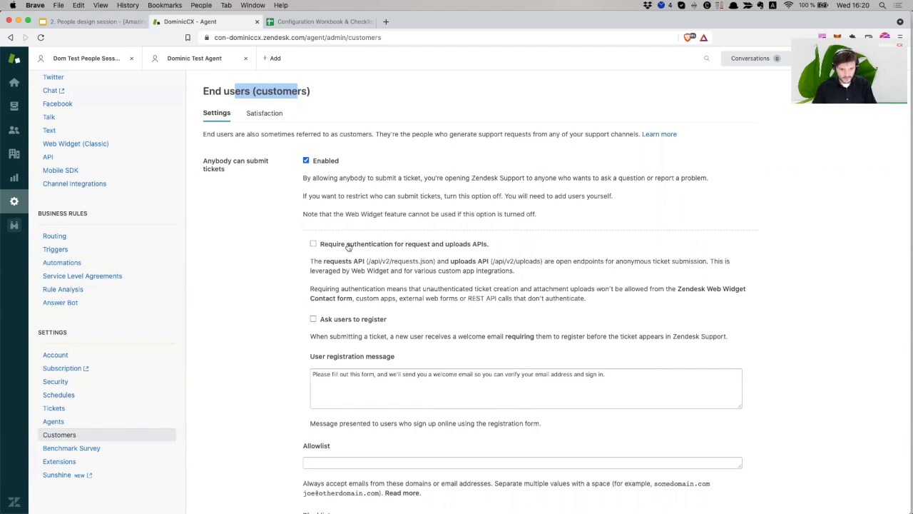
left_click(320, 323)
left_click(321, 323)
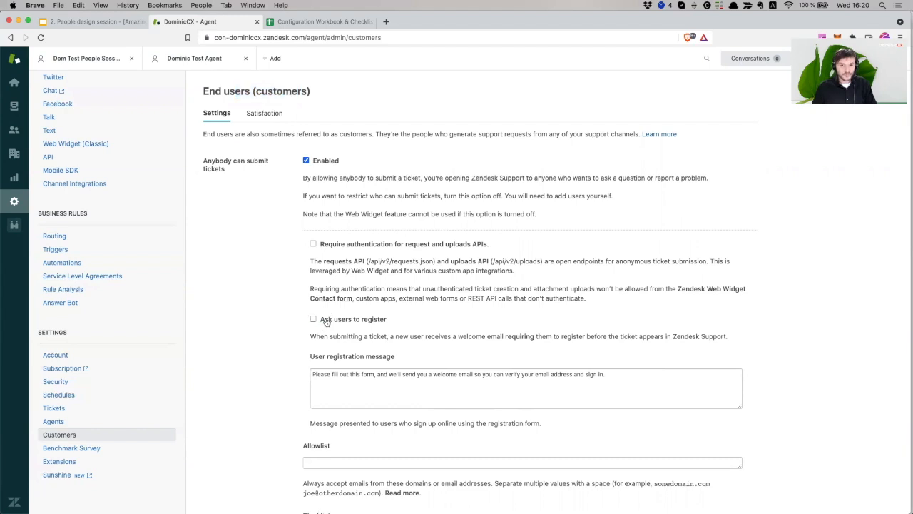
left_click(326, 321)
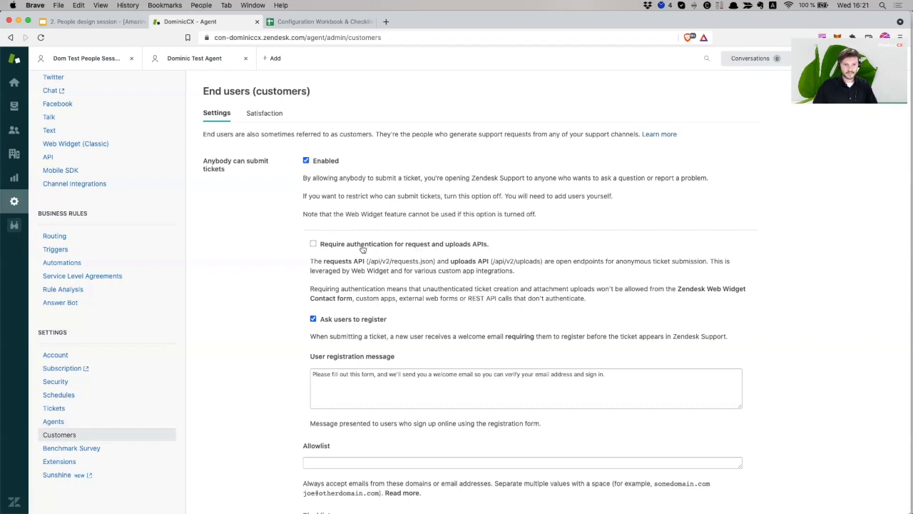
Review the default user registration message, leaving its text unchanged
scroll(356, 332, "down", 1)
scroll(357, 332, "down", 3)
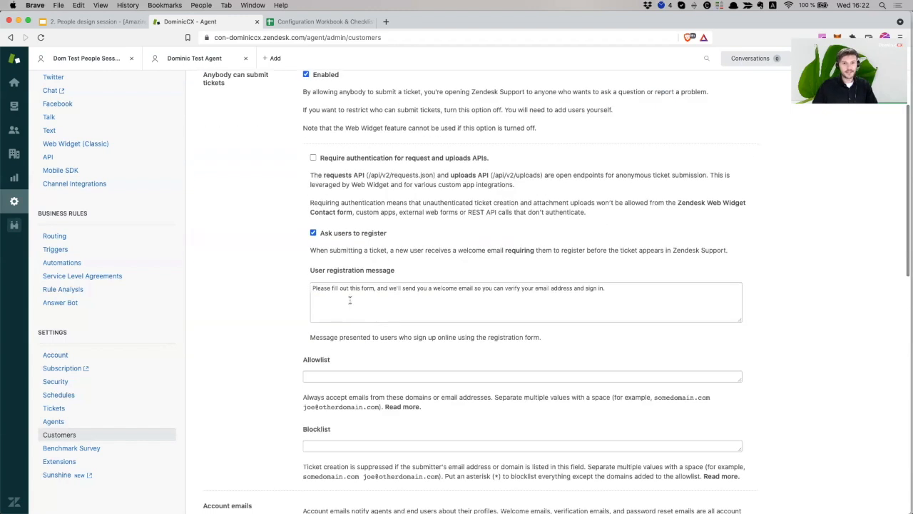
left_click(356, 296)
triple_click(385, 291)
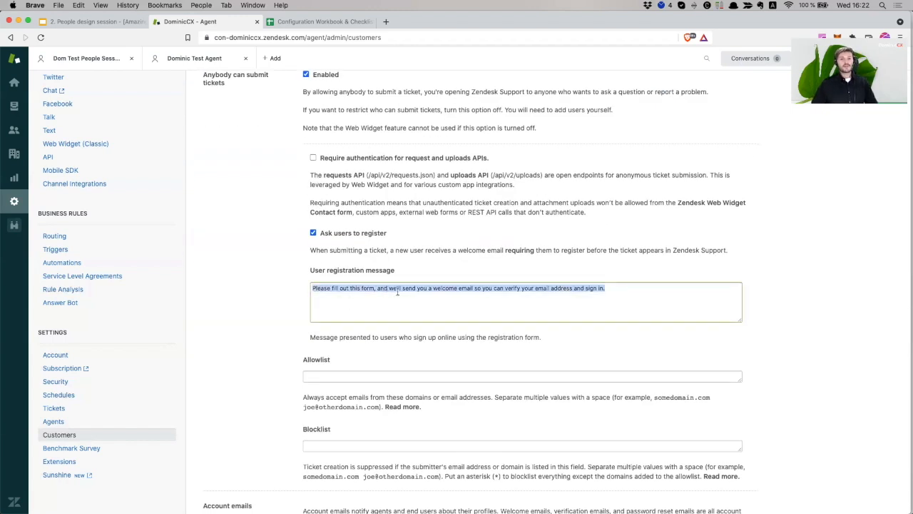
left_click(379, 294)
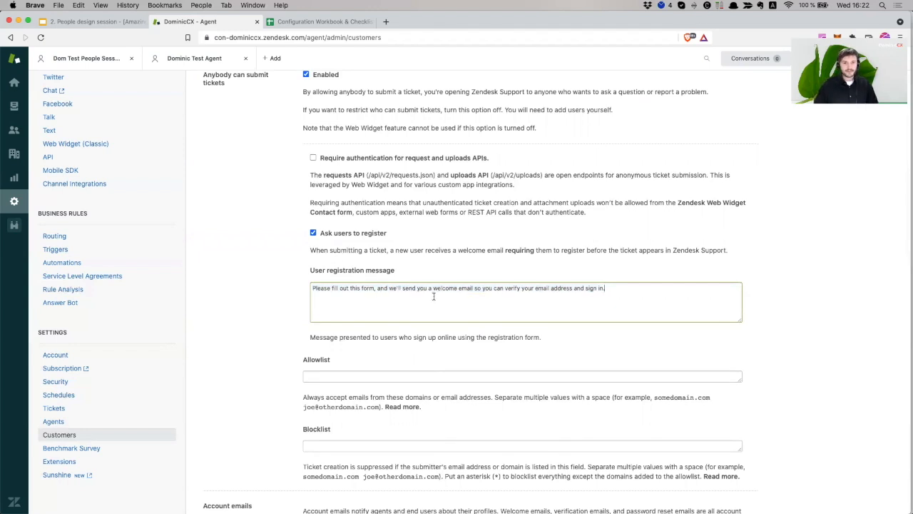
double_click(380, 288)
left_click_drag(375, 288, 259, 293)
left_click(400, 289)
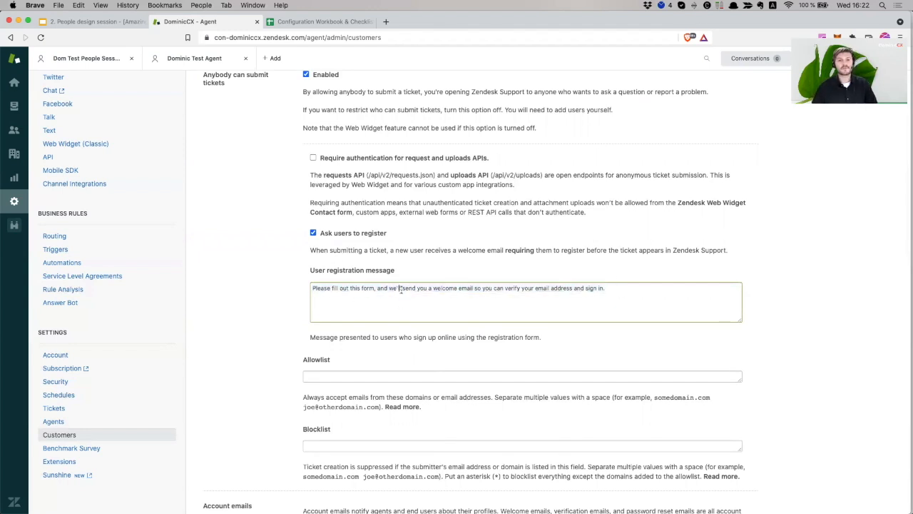
left_click(609, 293)
triple_click(315, 289)
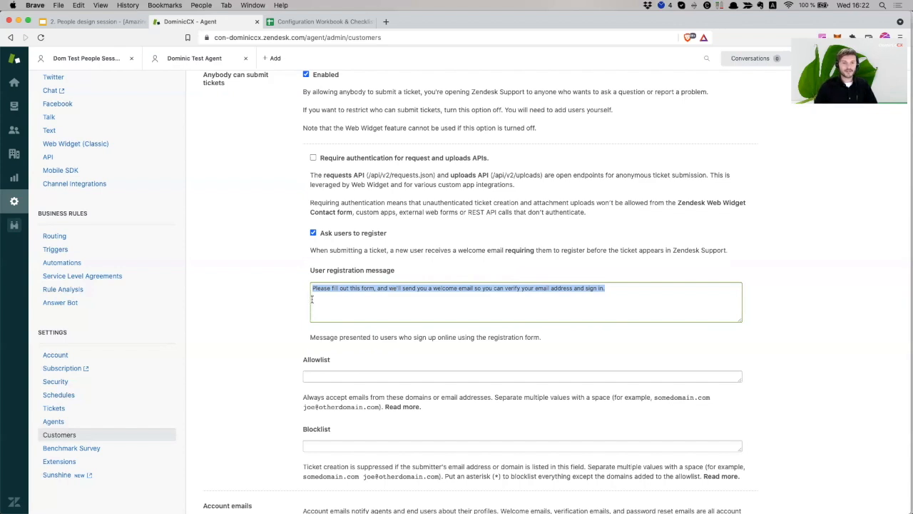
scroll(332, 295, "down", 1)
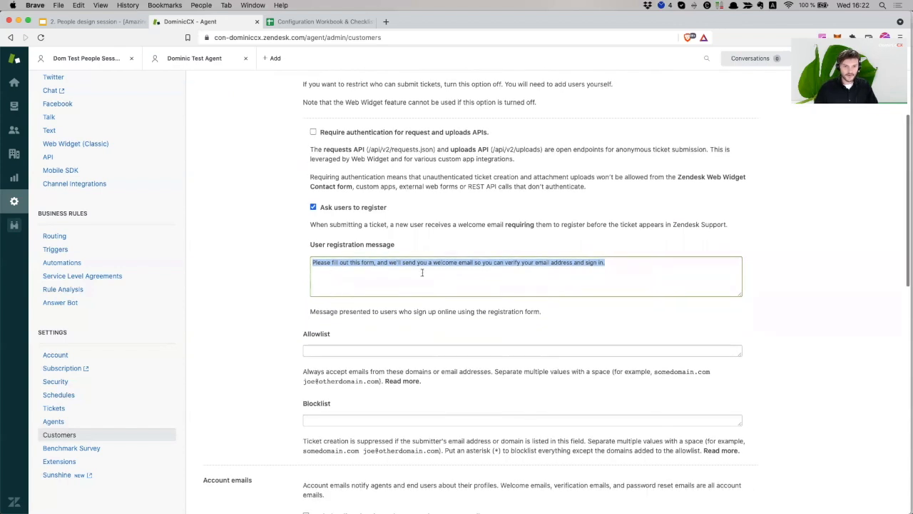
left_click(423, 273)
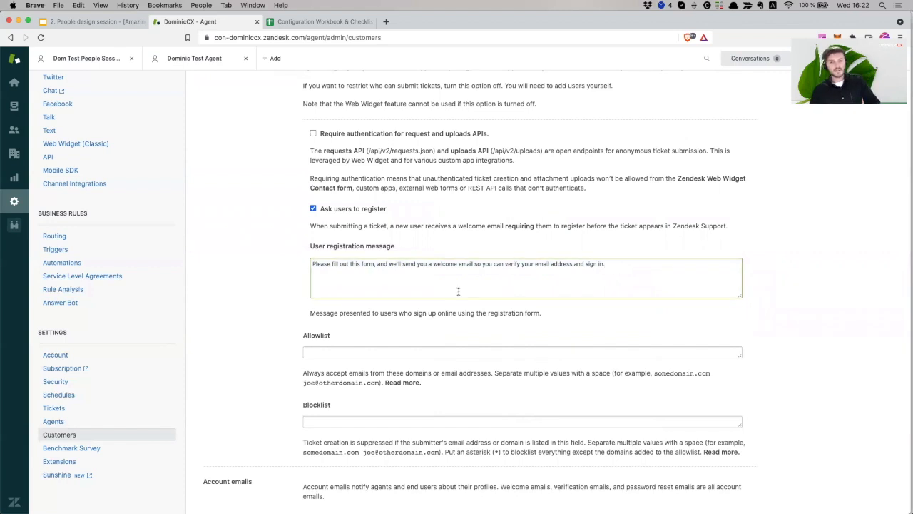
left_click_drag(608, 267, 329, 262)
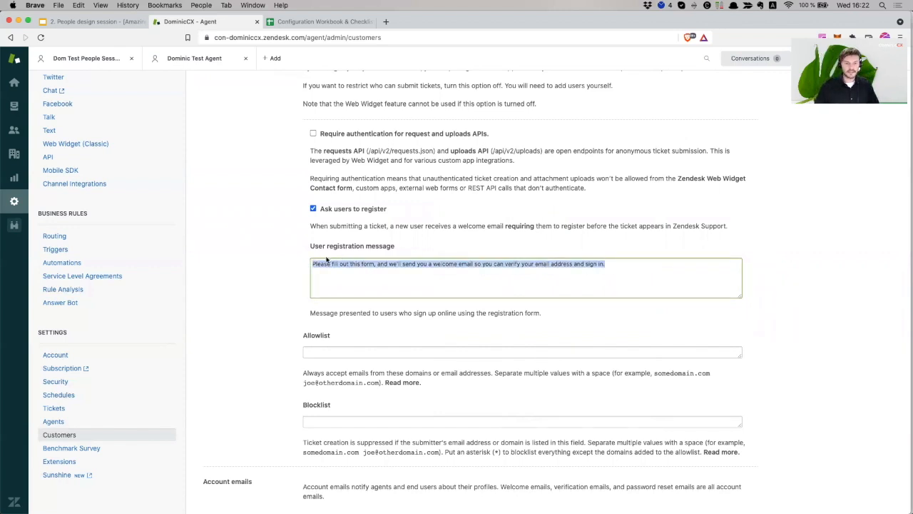
left_click(375, 294)
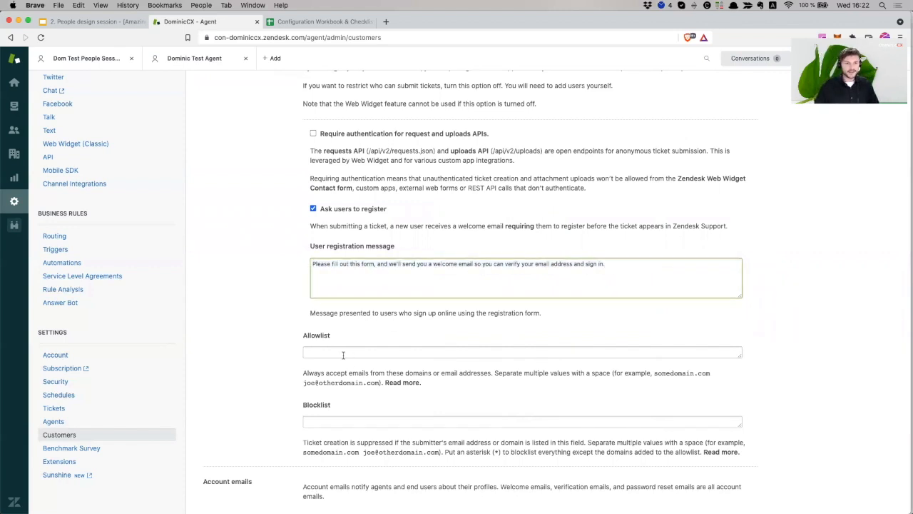
Turn off open ticket submission and enter 'traderepublic.de vorwerk.de' in the Allowlist
scroll(371, 296, "down", 2)
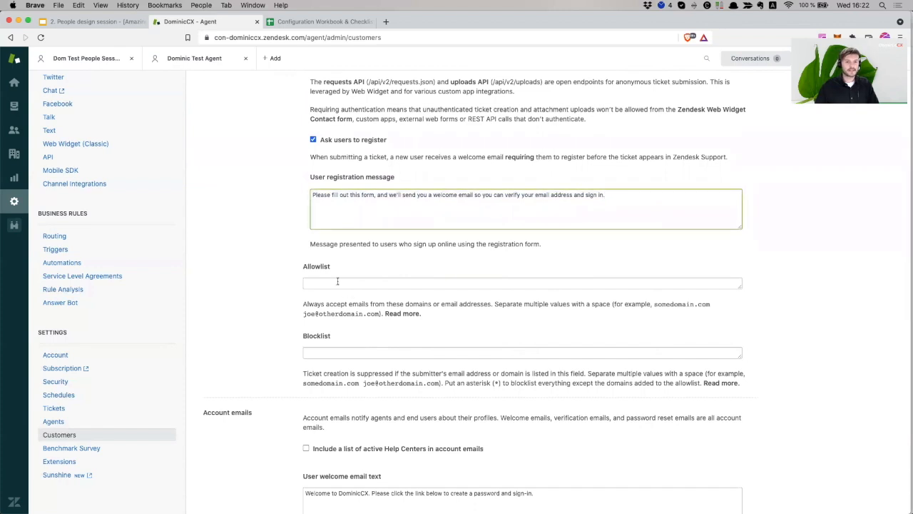
scroll(339, 281, "up", 5)
left_click(307, 145)
left_click(375, 236)
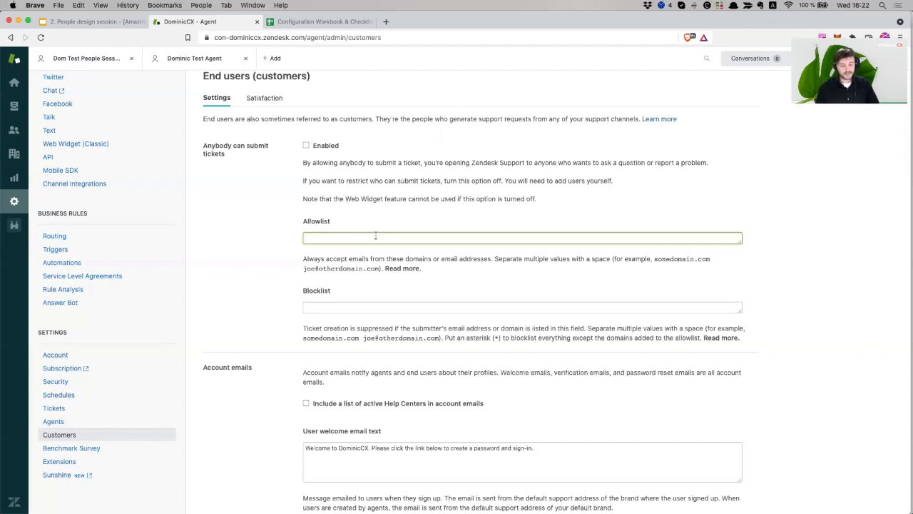
type("traderepublic.de vo")
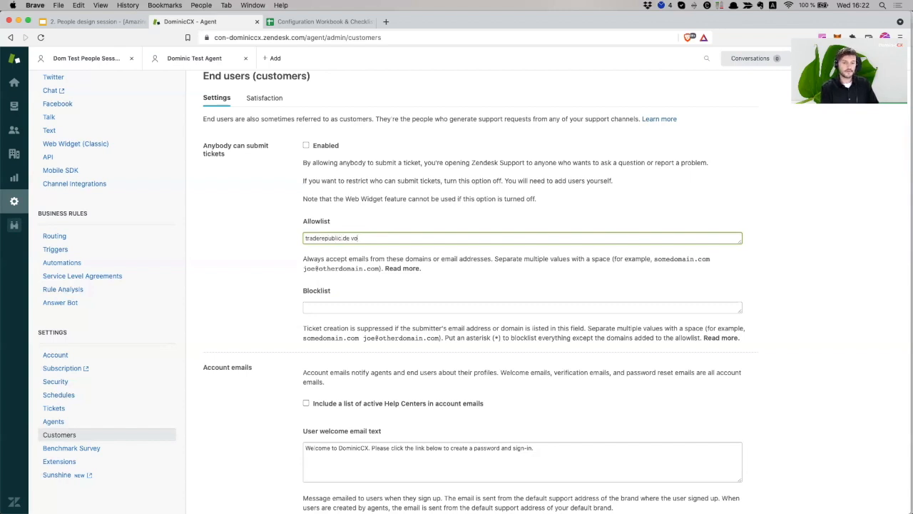
type("rwerk.de")
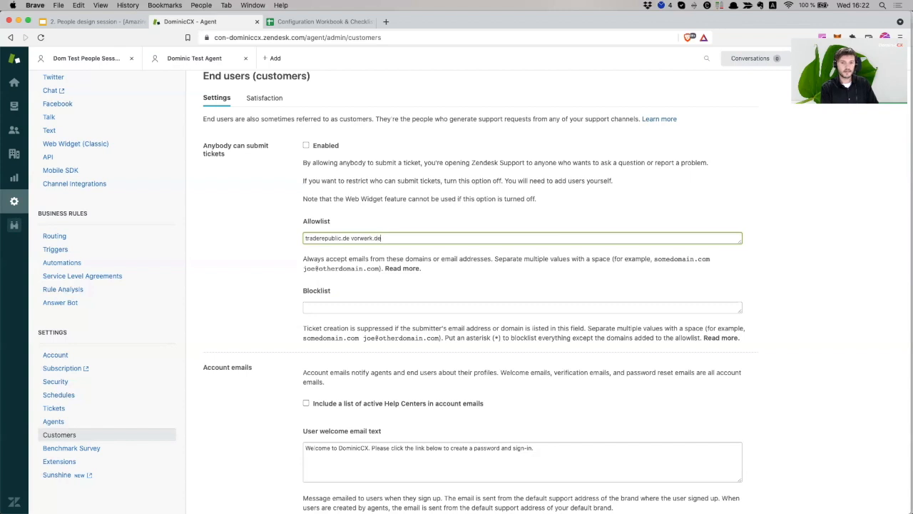
left_click(238, 277)
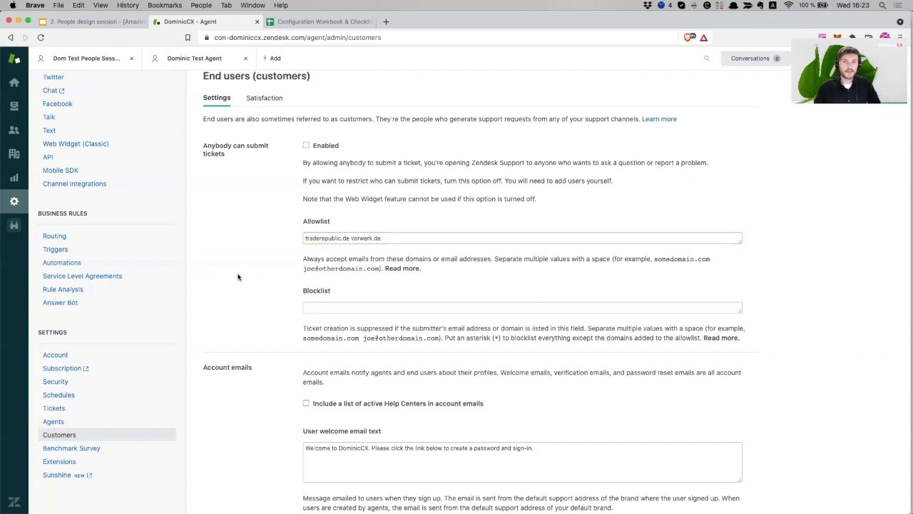
triple_click(400, 239)
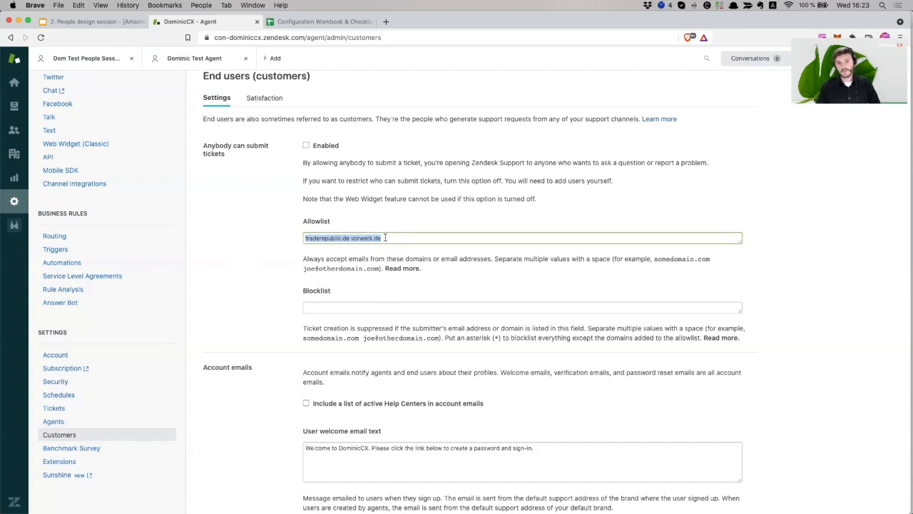
Re-enable 'Anybody can submit tickets' and clear both allowlist domains
left_click(308, 146)
scroll(379, 300, "down", 3)
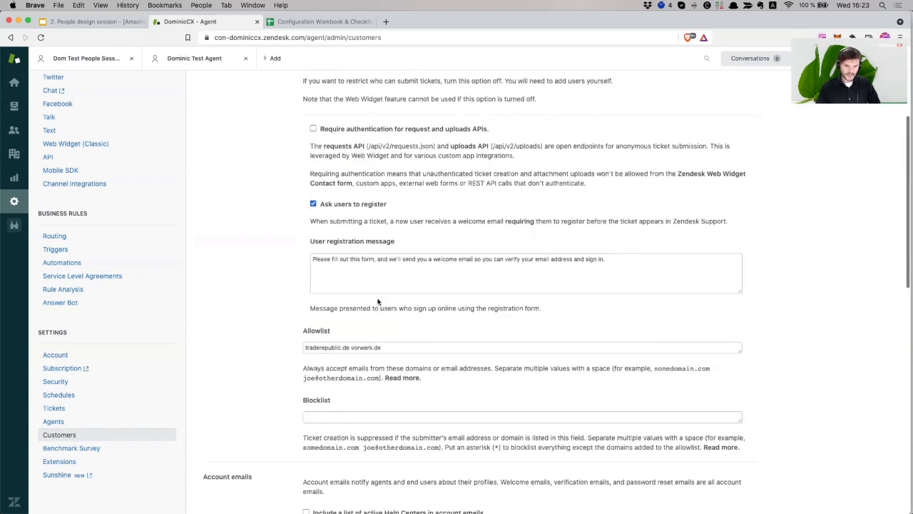
left_click(378, 348)
key("super+a")
key("BackSpace")
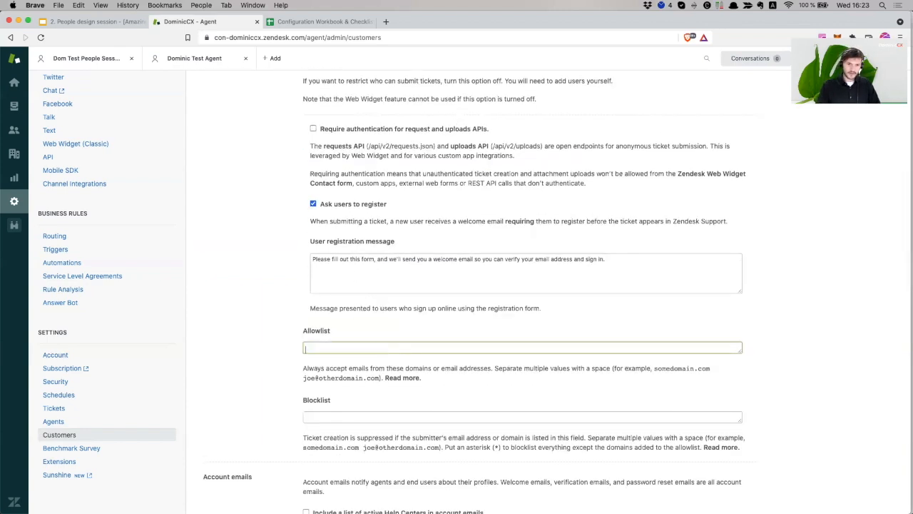
left_click(328, 417)
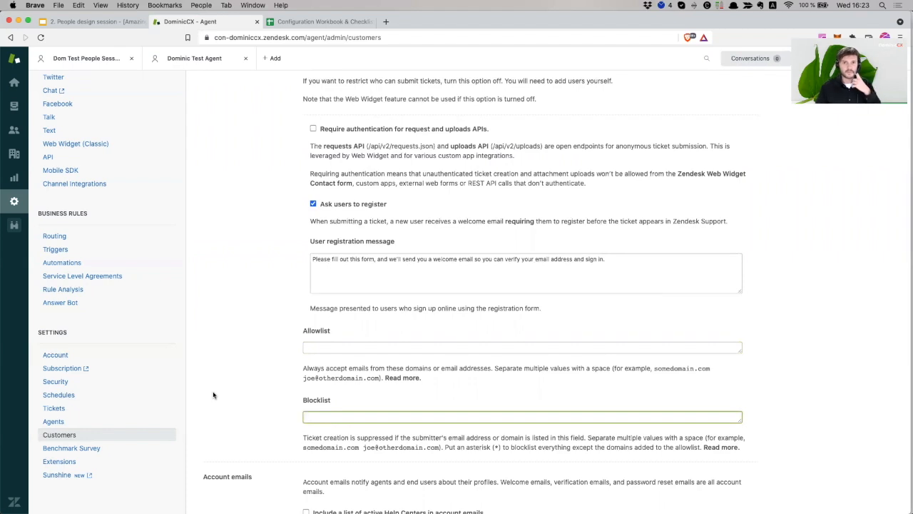
Keep the DominicCX welcome and default verification texts, and include active Help Centers in account emails
scroll(214, 395, "down", 8)
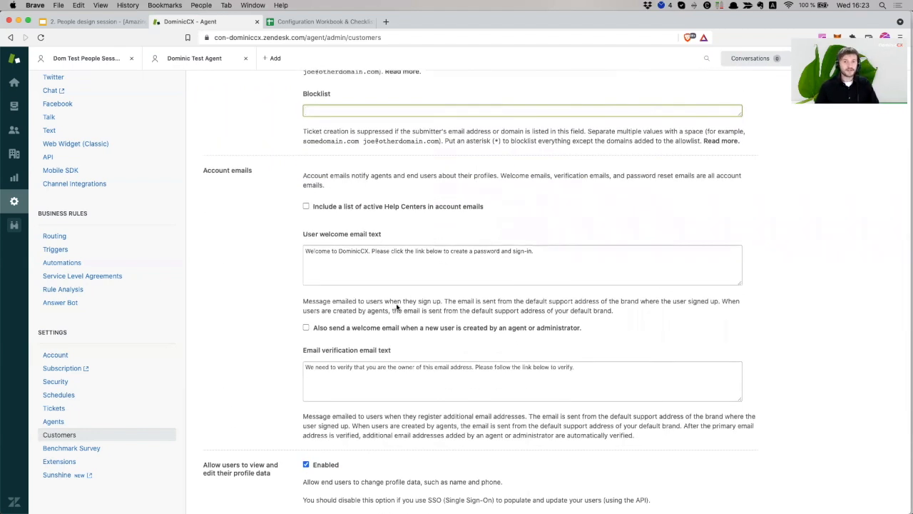
triple_click(448, 251)
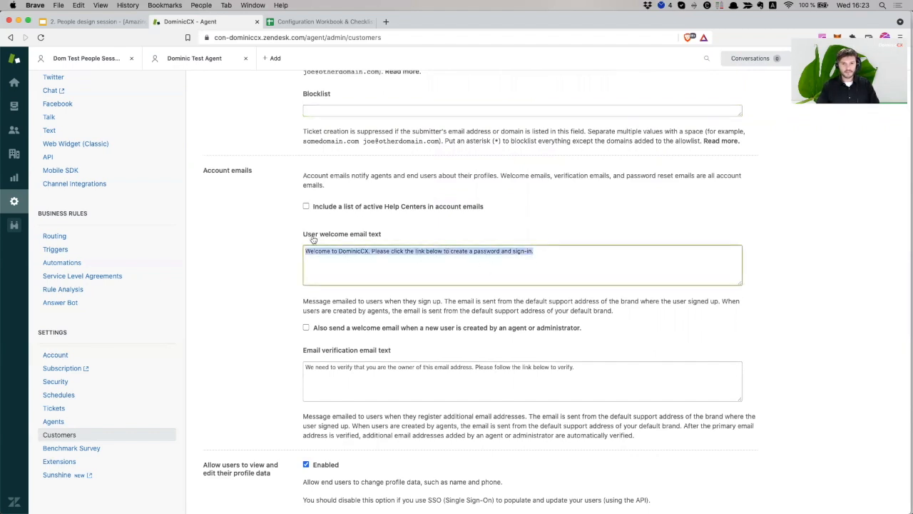
left_click(397, 252)
left_click_drag(545, 255, 274, 255)
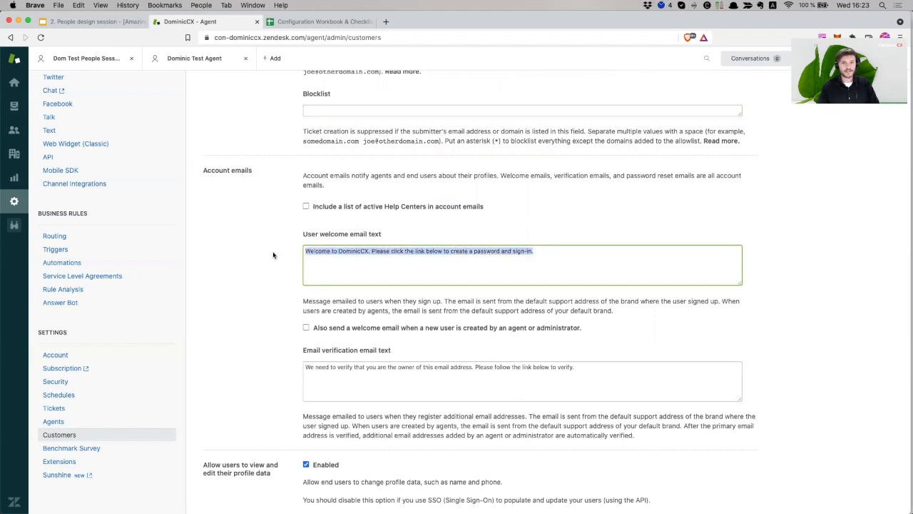
left_click(307, 206)
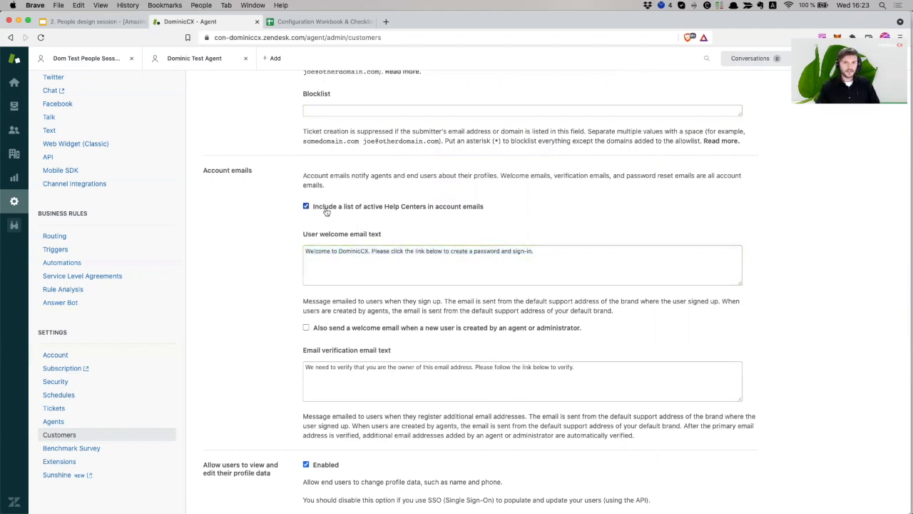
left_click(306, 206)
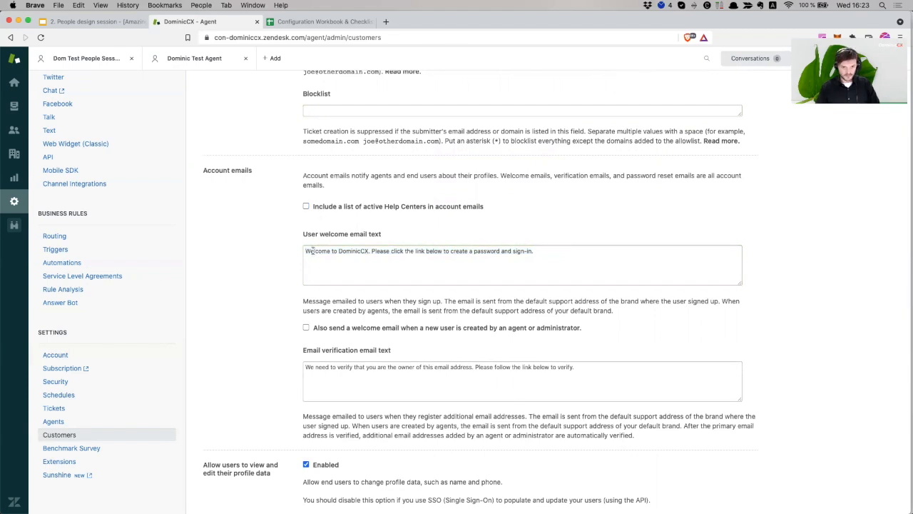
left_click_drag(314, 251, 526, 255)
left_click(540, 253)
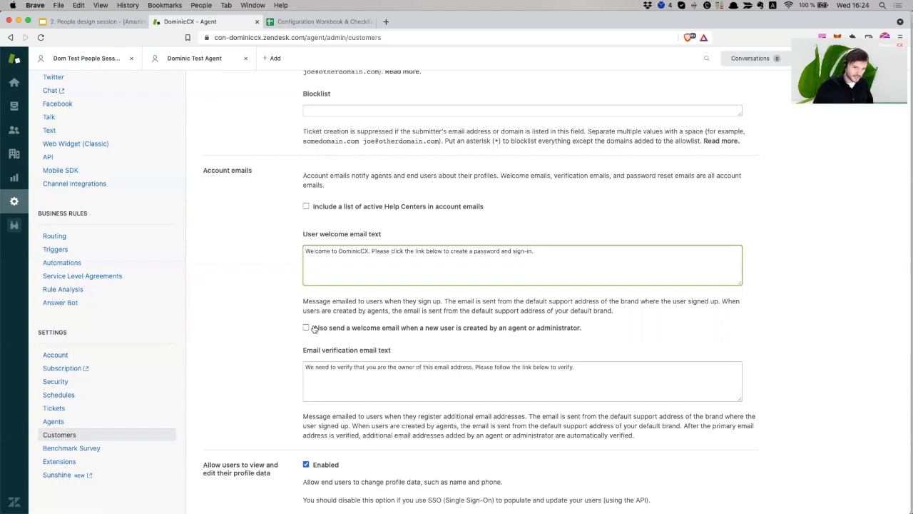
triple_click(368, 368)
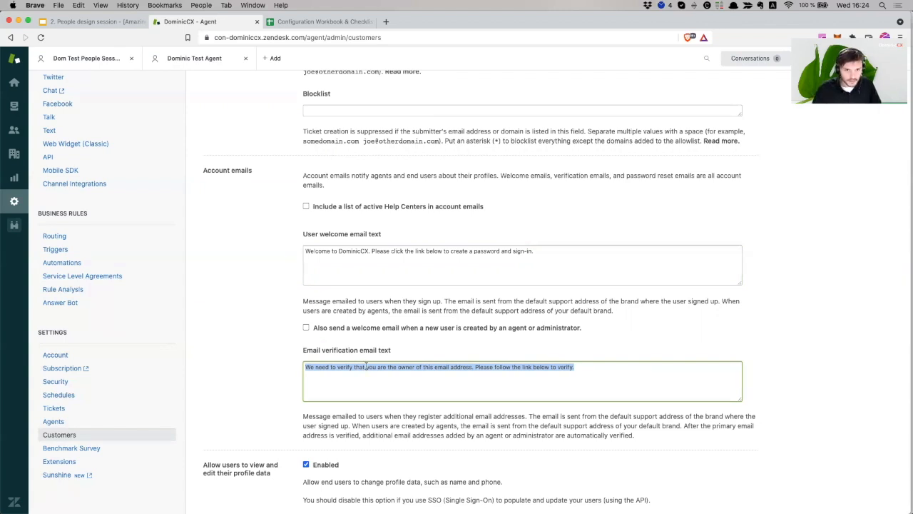
left_click(306, 206)
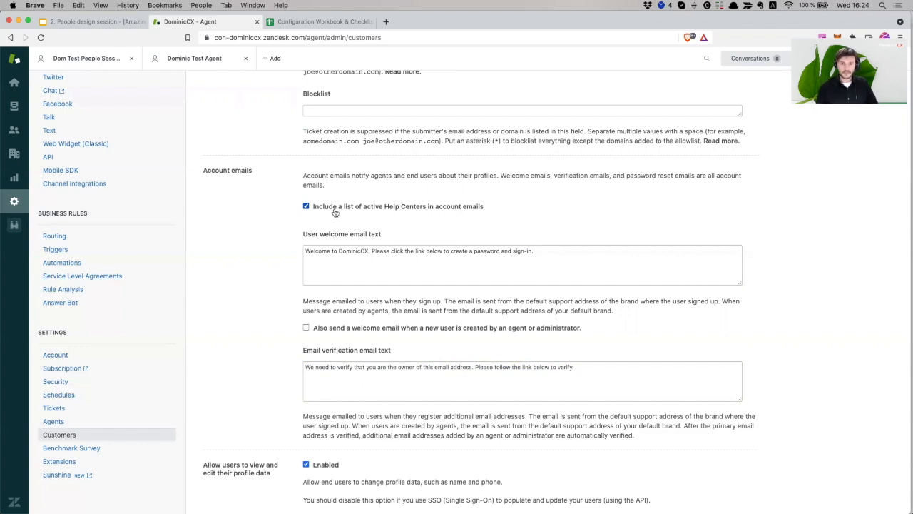
Review the profile options and untick 'Enabled' under Validate user phone numbers
scroll(406, 292, "down", 3)
scroll(406, 293, "down", 5)
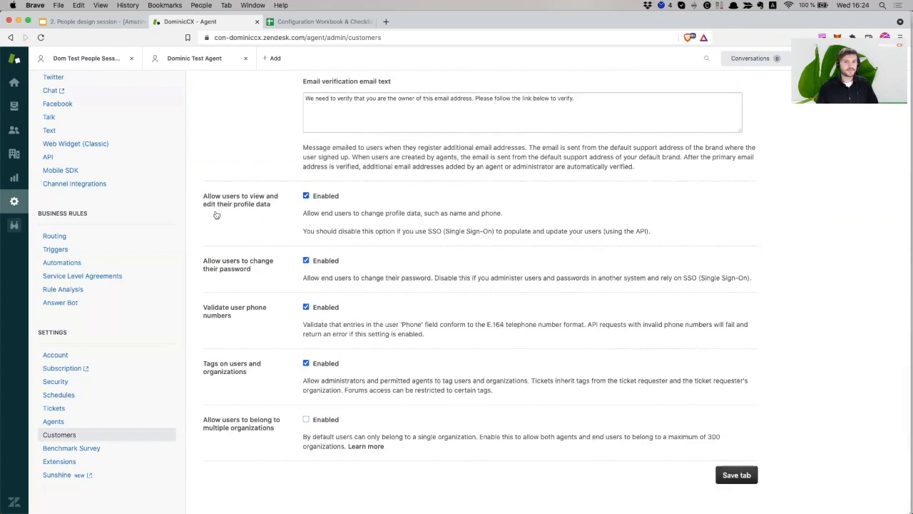
scroll(305, 221, "up", 1)
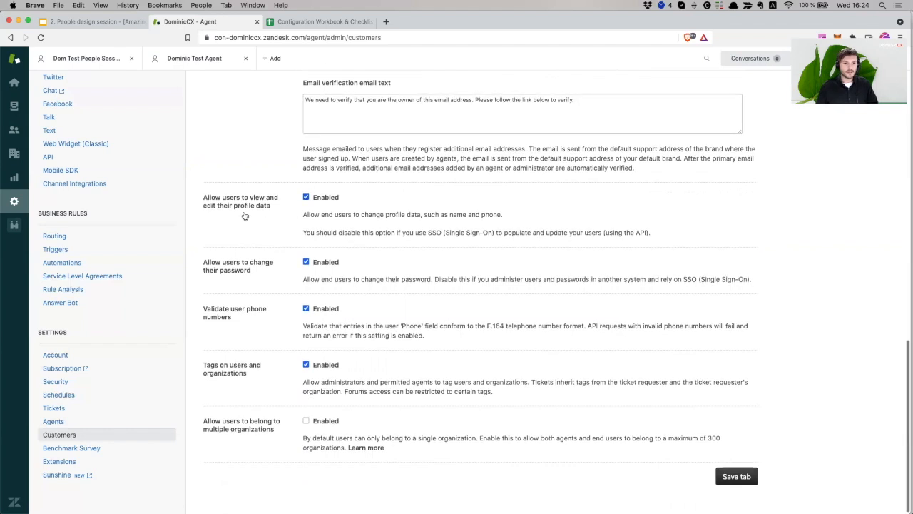
scroll(319, 205, "up", 1)
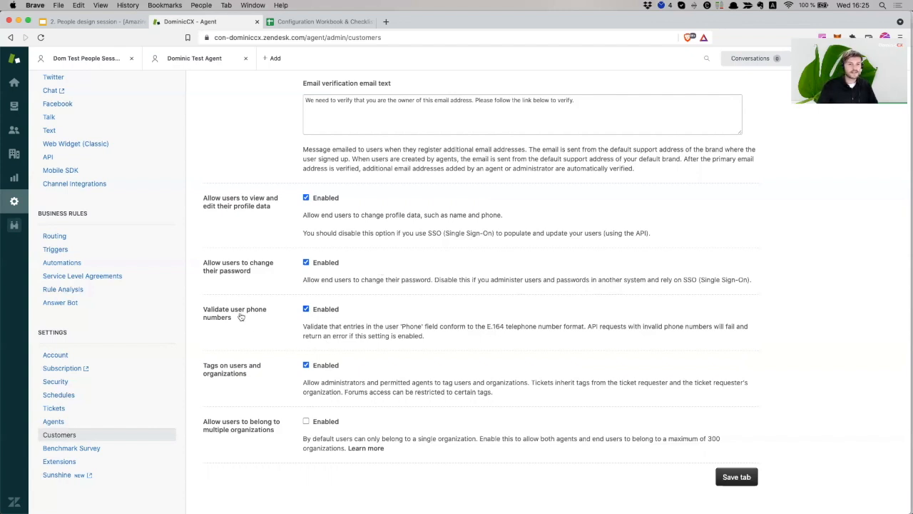
left_click(312, 310)
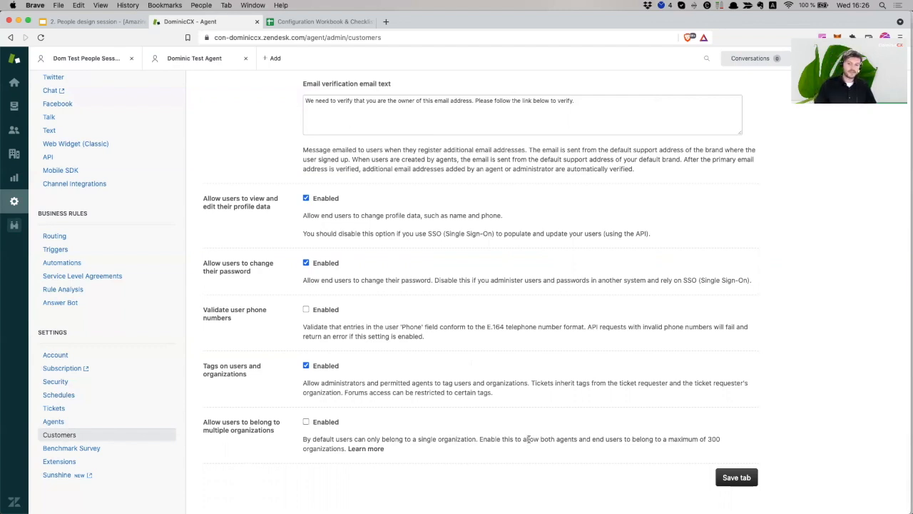
Save the End users settings, confirmed by 'Customer settings updated'
left_click(731, 477)
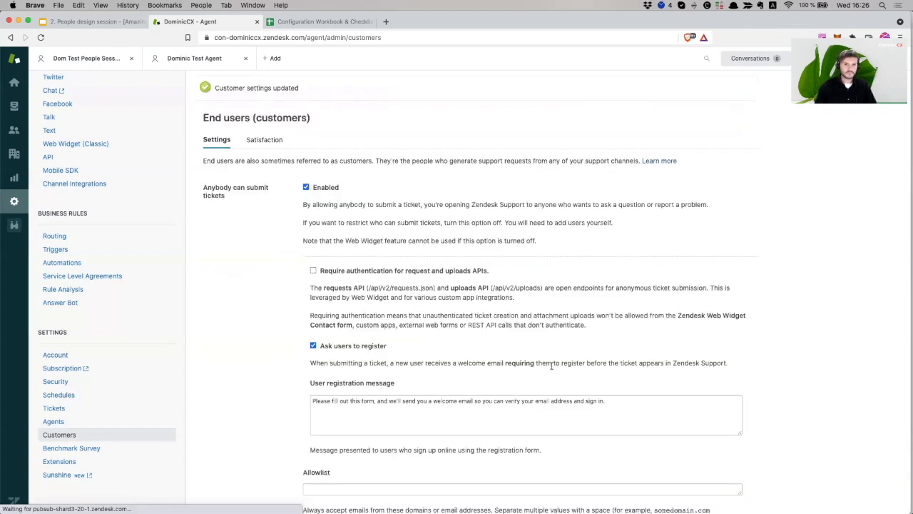
scroll(552, 366, "down", 2)
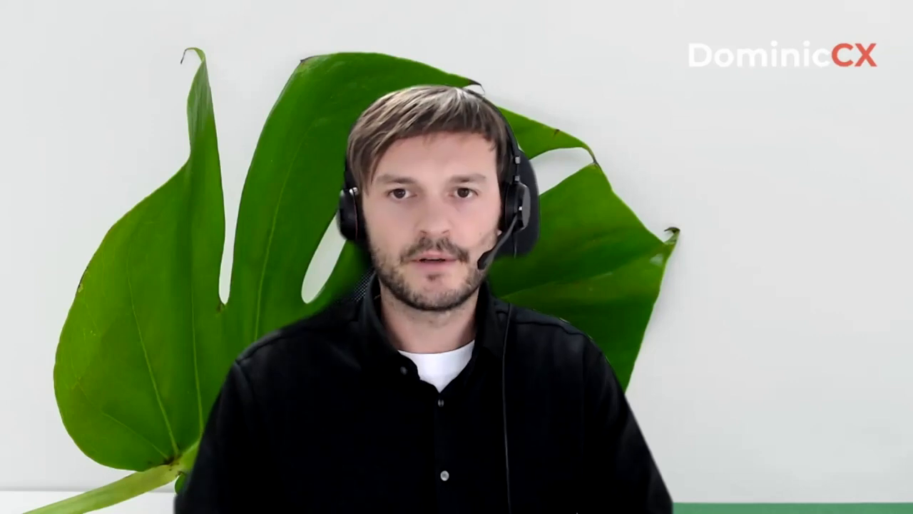